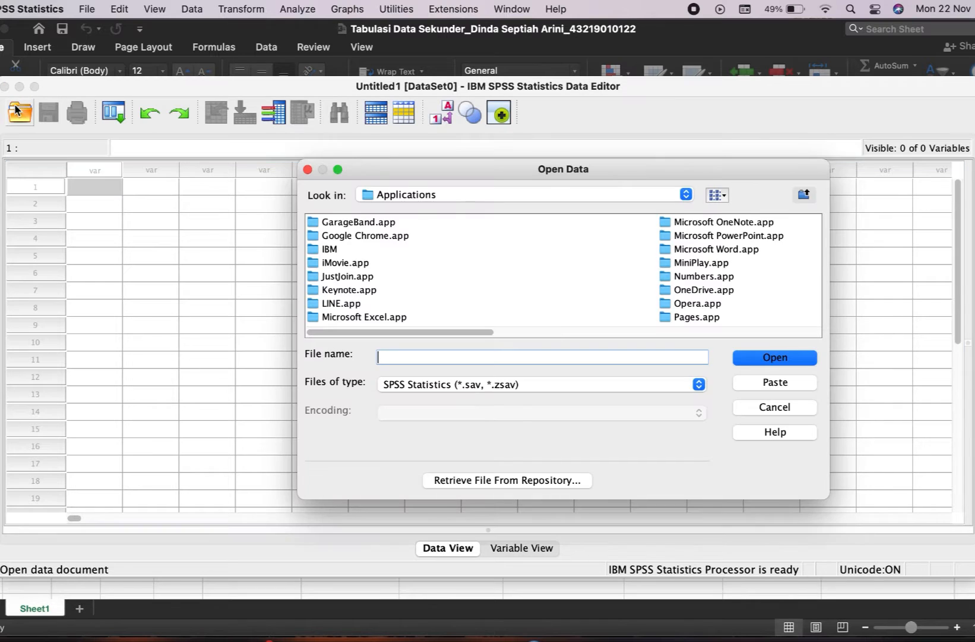
Step: Open the data file UJI NORMALITAS 1 SEKUNDER.sav from the Applications folder
scroll(645, 278, "right", 5)
scroll(643, 277, "left", 10)
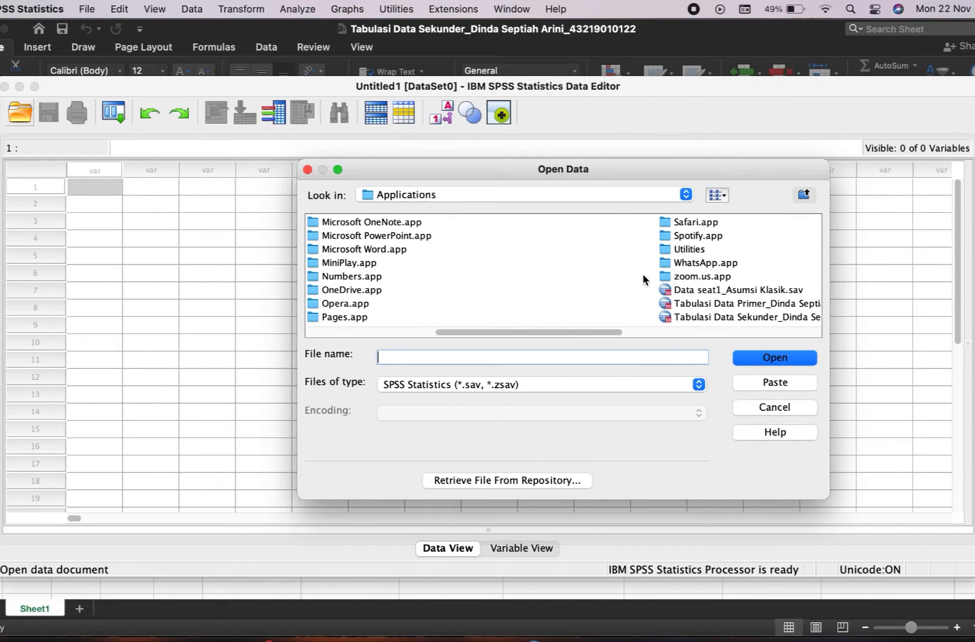
scroll(642, 274, "right", 6)
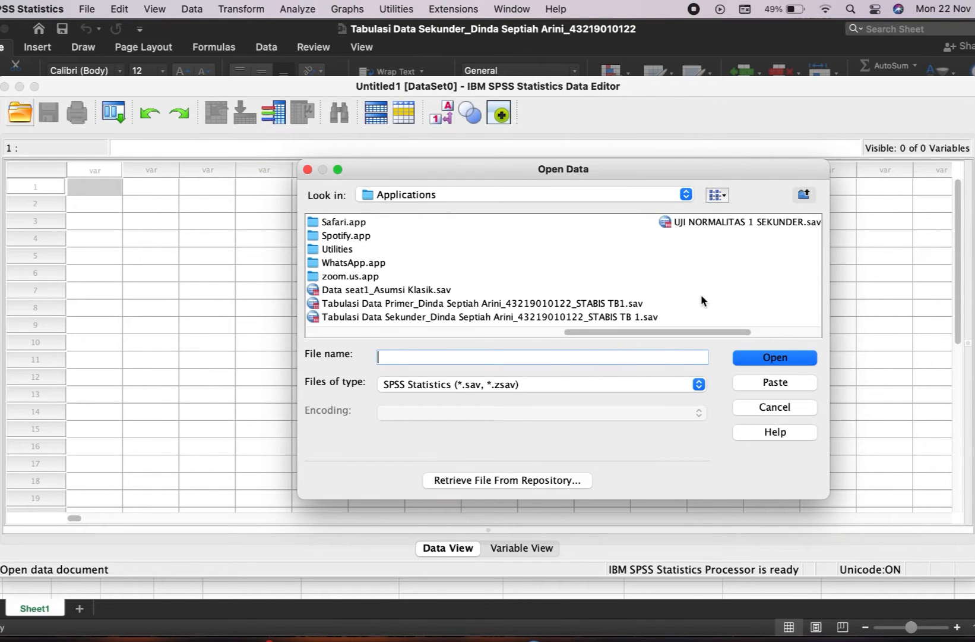
left_click(724, 223)
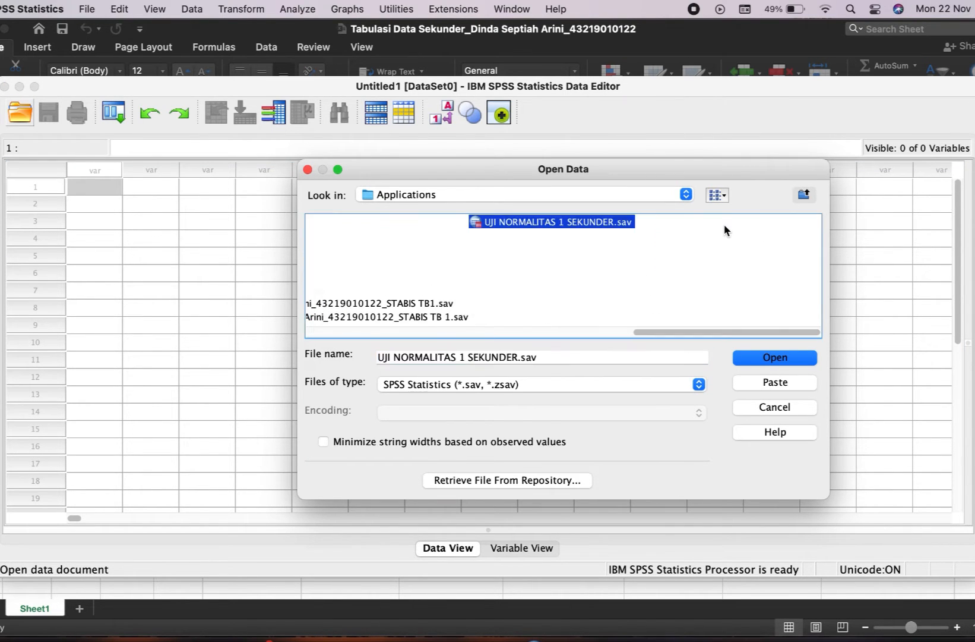
left_click(790, 358)
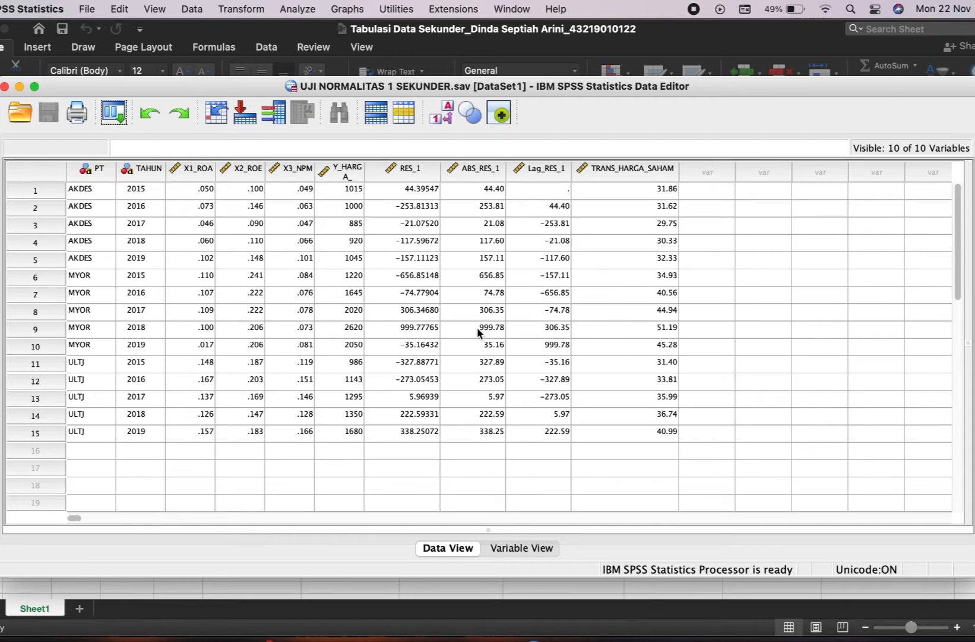
Step: Review the dataset's rows and the definitions of its variables
scroll(477, 326, "down", 2)
scroll(477, 327, "up", 2)
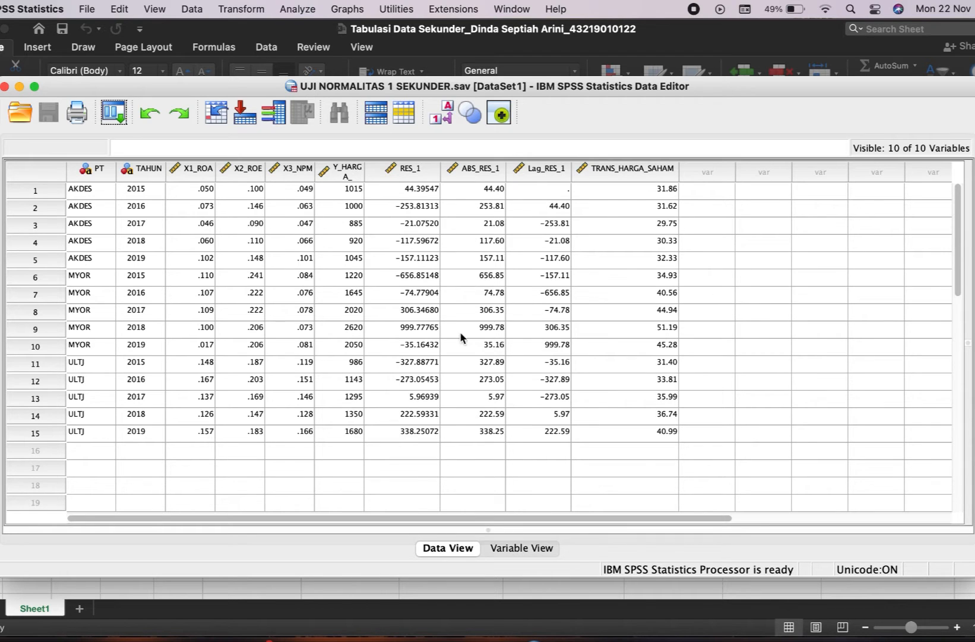
left_click(523, 548)
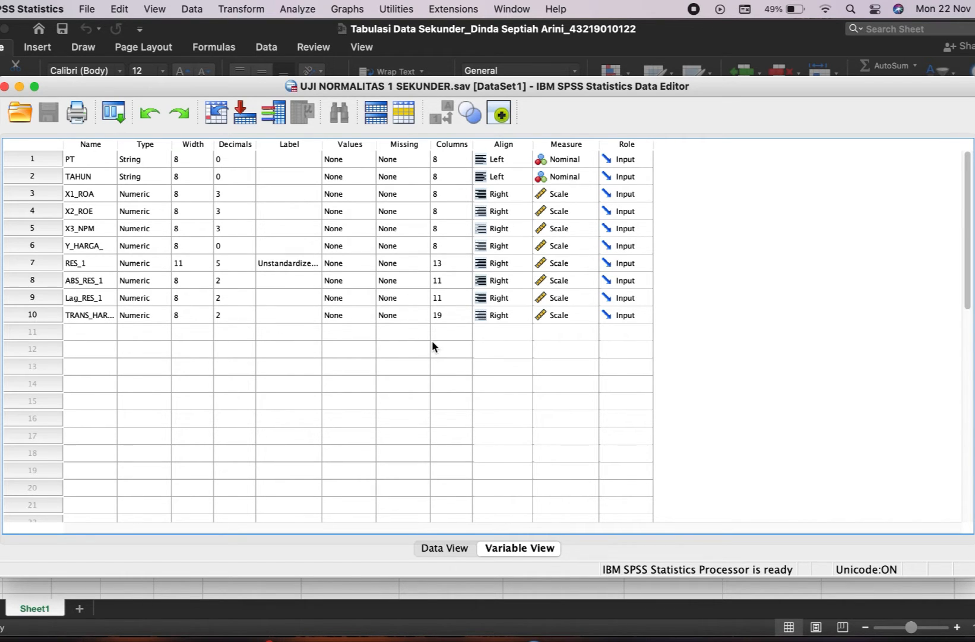
left_click(447, 546)
Step: Switch to the Excel secondary-data workbook and examine its table from company name and year through ROA, ROE, net profit margin and share price
key("super+Tab")
scroll(611, 311, "up", 3)
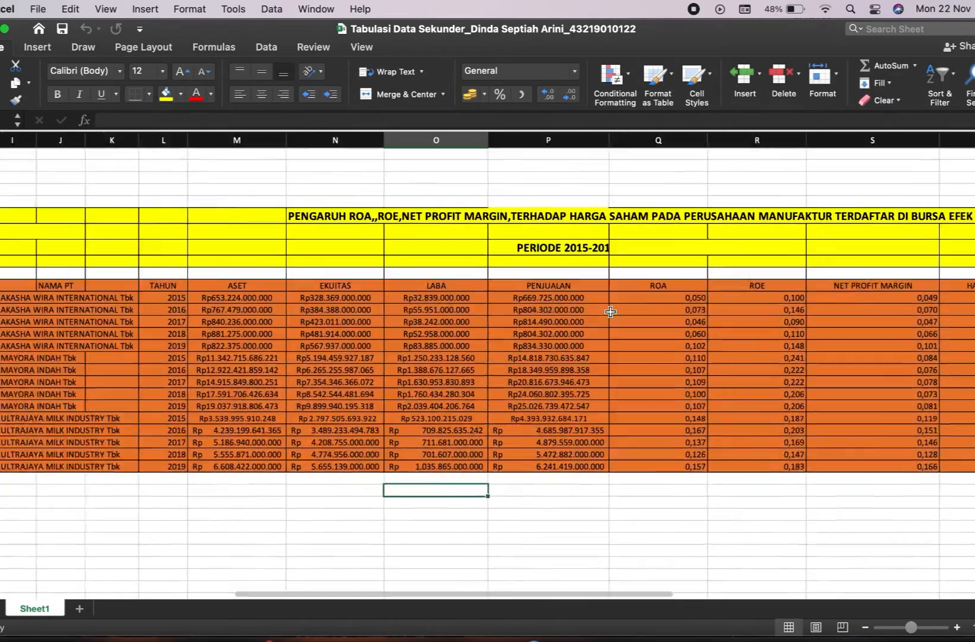
scroll(611, 311, "up", 1)
scroll(610, 311, "left", 2)
scroll(611, 311, "right", 2)
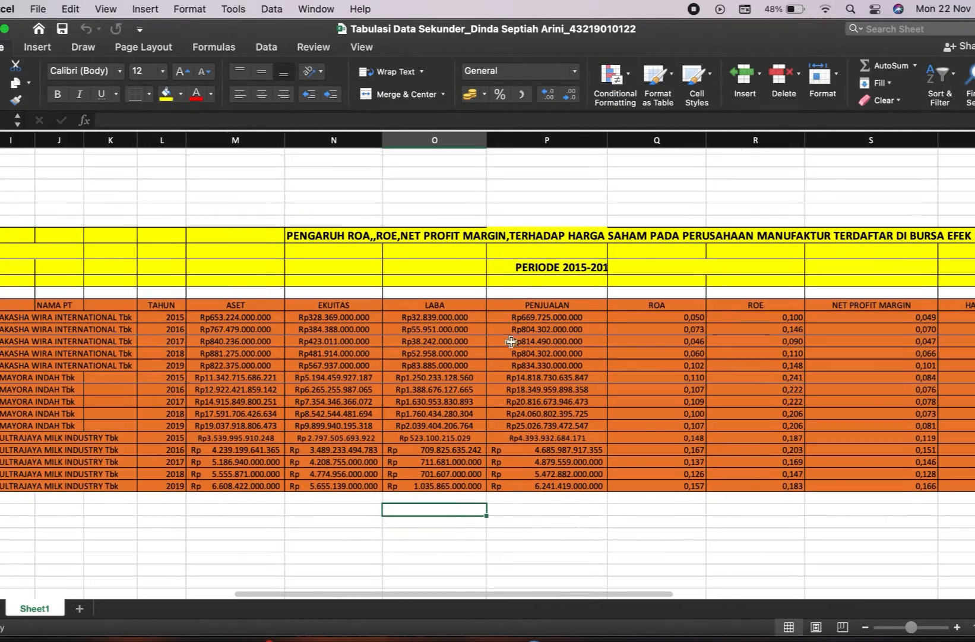
scroll(451, 356, "right", 2)
scroll(425, 372, "left", 2)
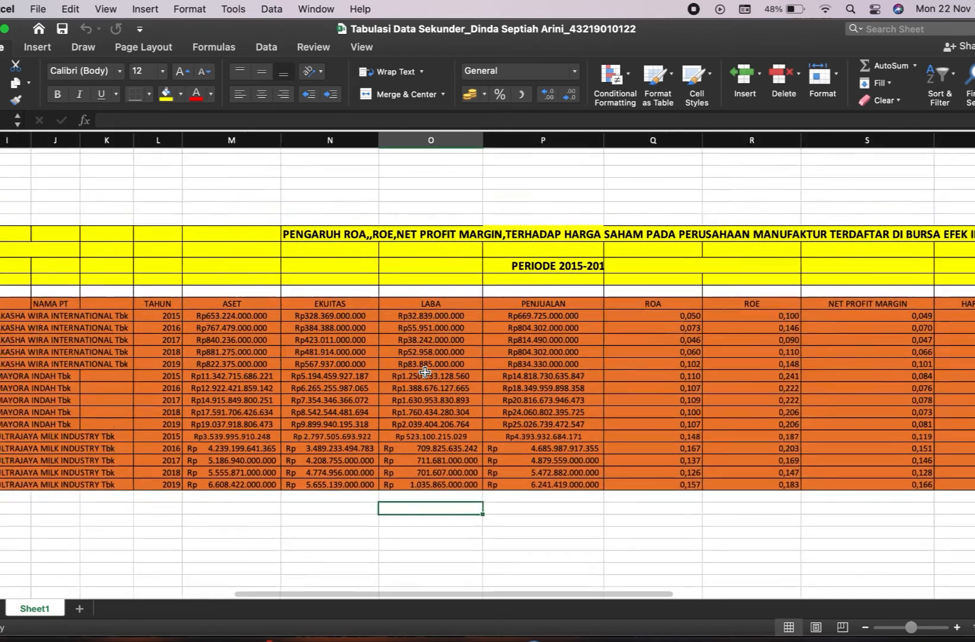
scroll(425, 372, "left", 2)
scroll(101, 344, "down", 2)
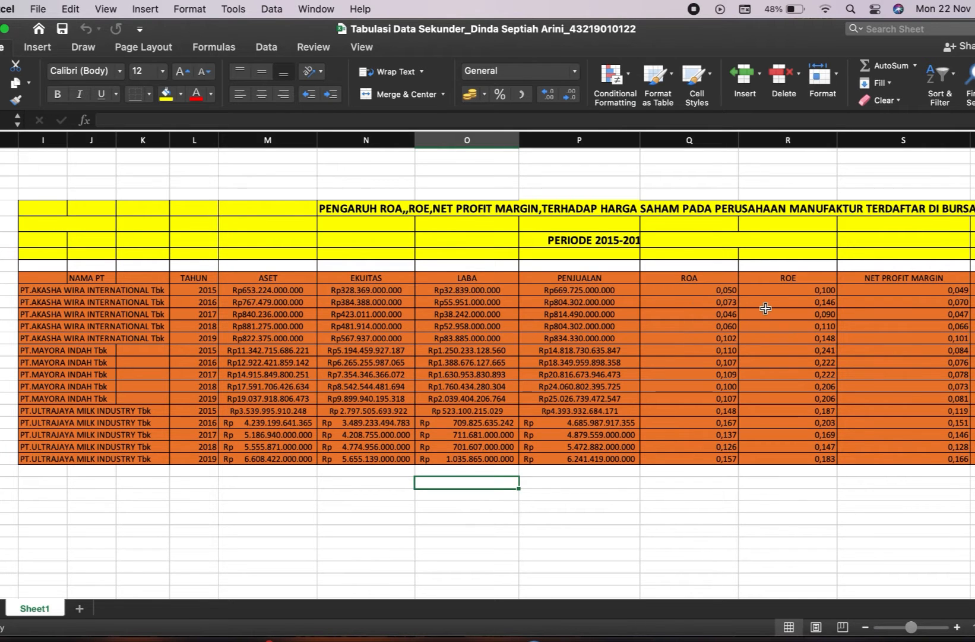
scroll(766, 309, "right", 3)
scroll(765, 309, "up", 1)
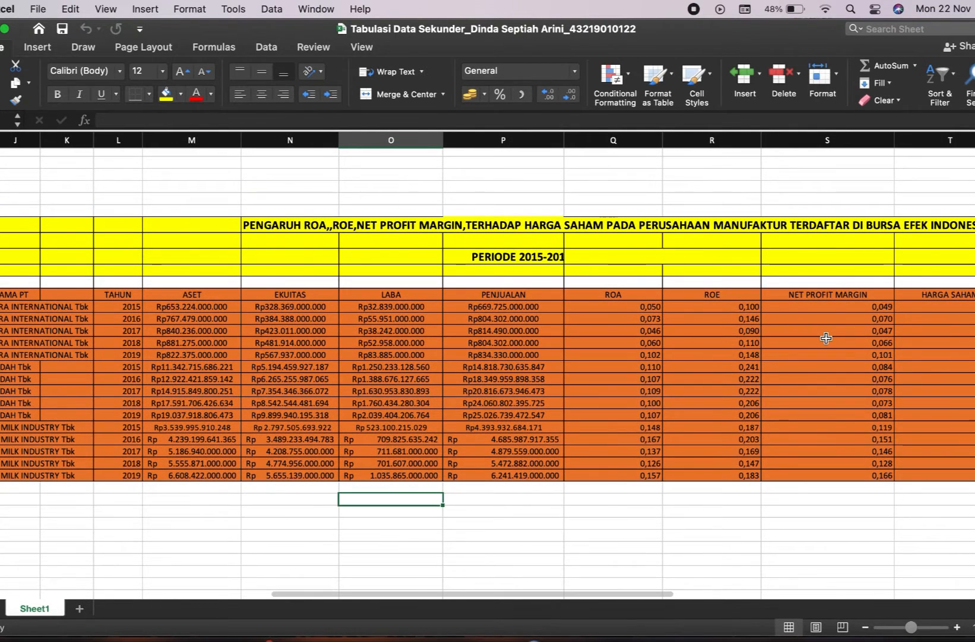
scroll(929, 333, "right", 2)
scroll(930, 332, "down", 1)
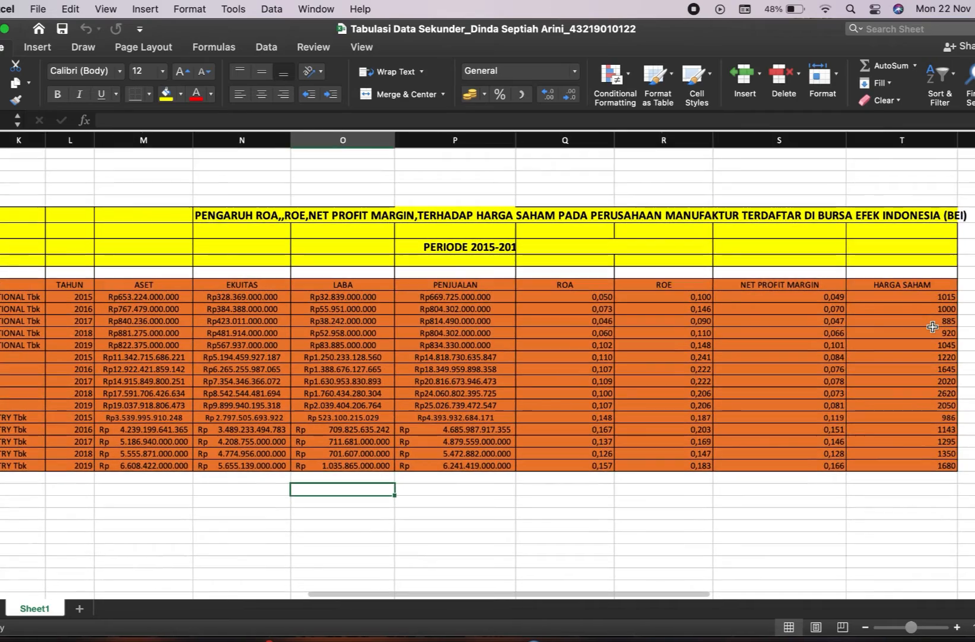
scroll(934, 328, "left", 2)
scroll(934, 328, "up", 1)
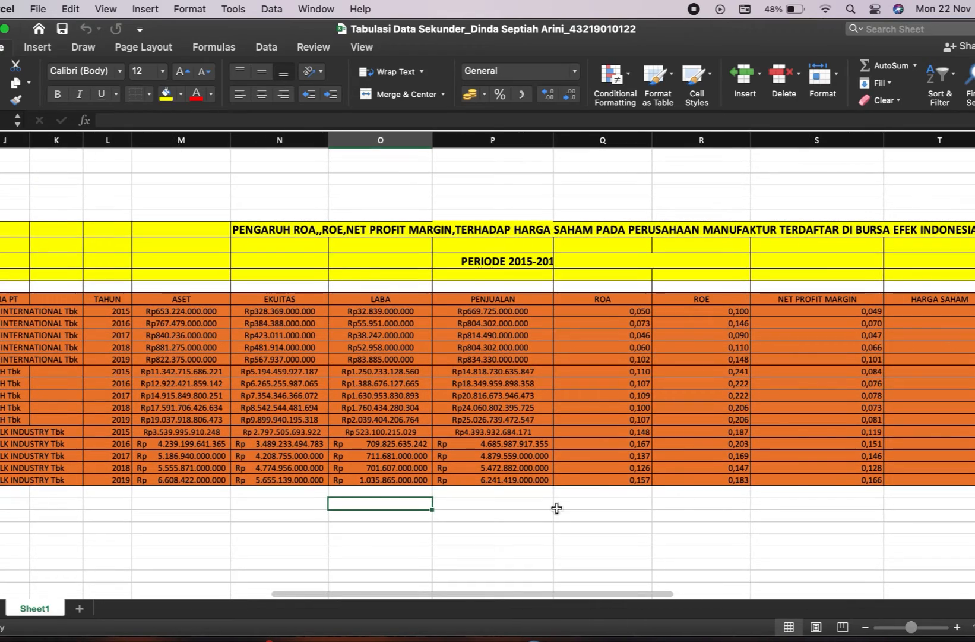
Step: Switch back to the SPSS Data Editor and display the case values of the dataset
key("ctrl+Up")
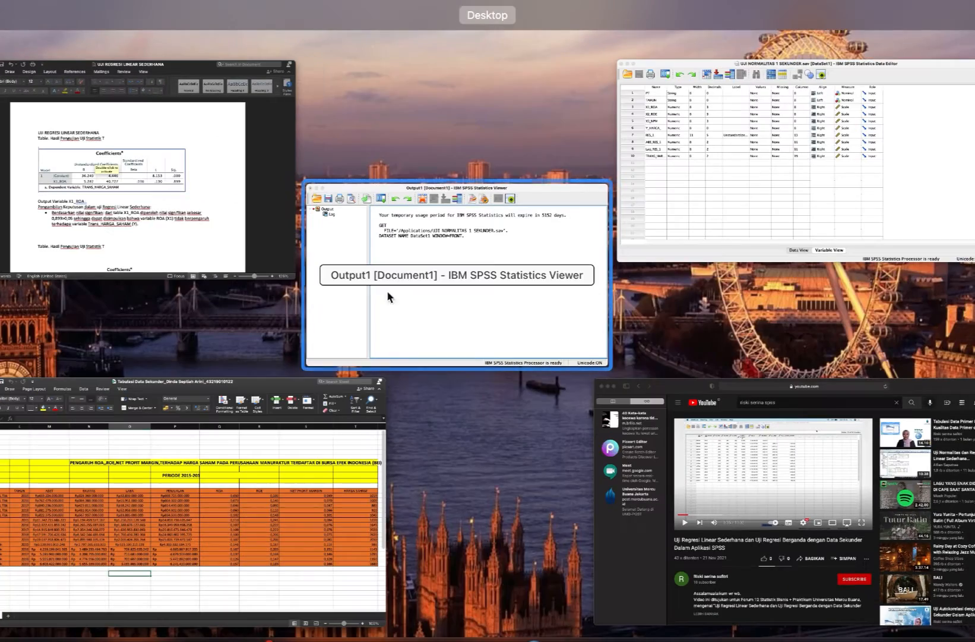
left_click(690, 150)
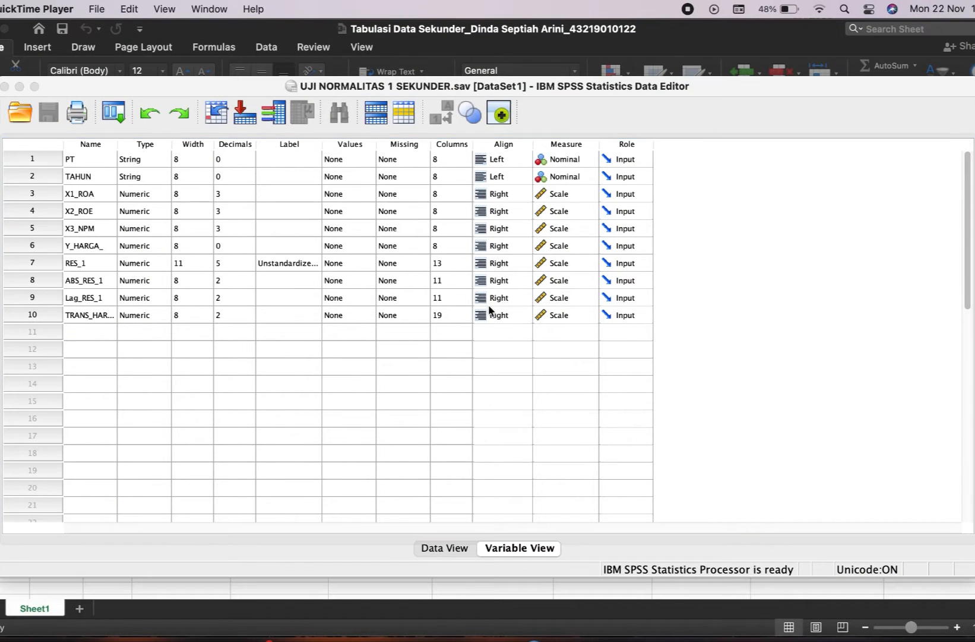
left_click(450, 548)
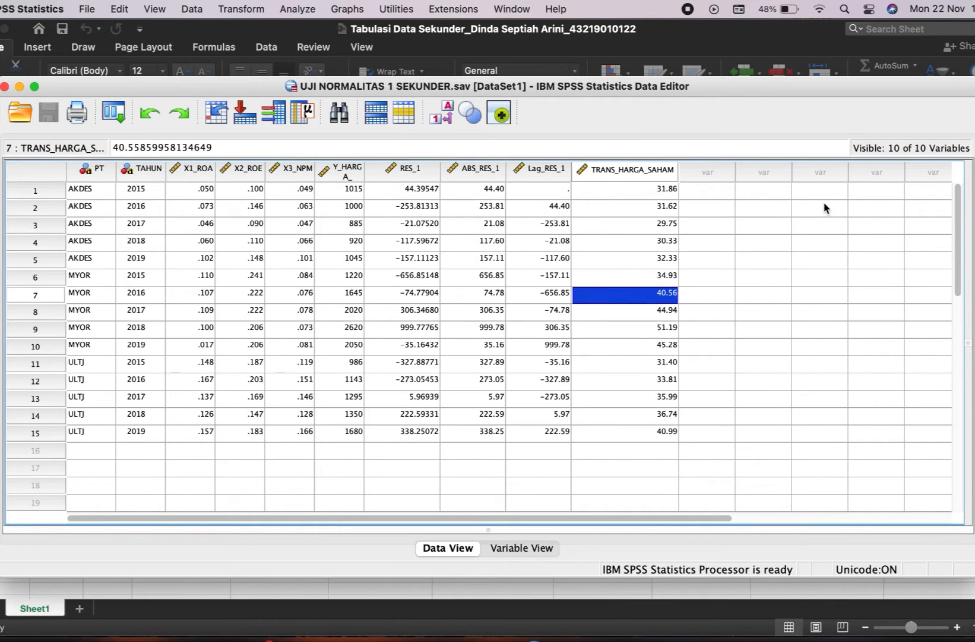
left_click(825, 208)
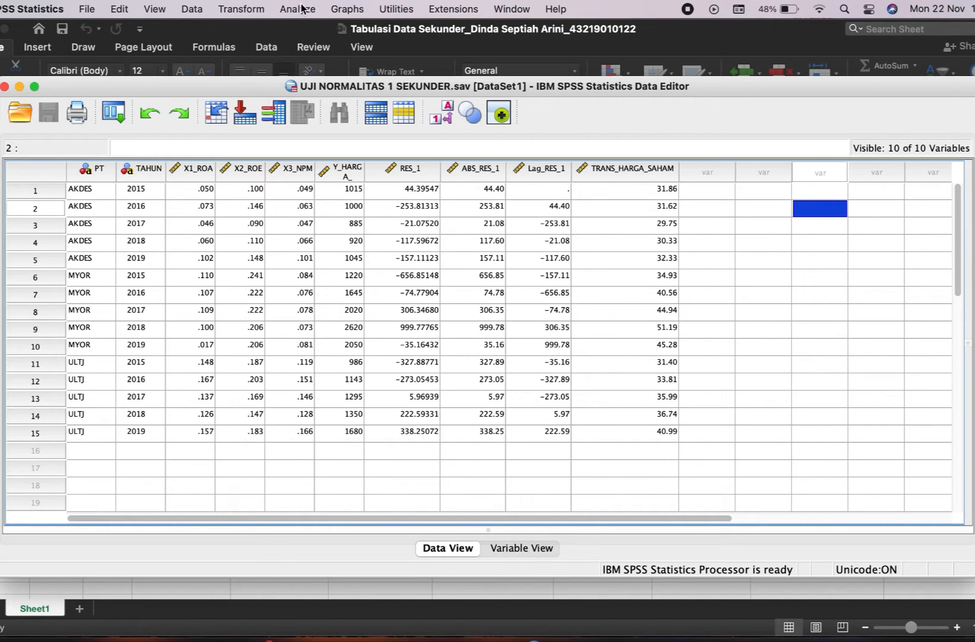
Step: Start a Linear Regression analysis with TRANS_HARGA_SAHAM as the dependent variable
left_click(284, 9)
mouse_move(332, 183)
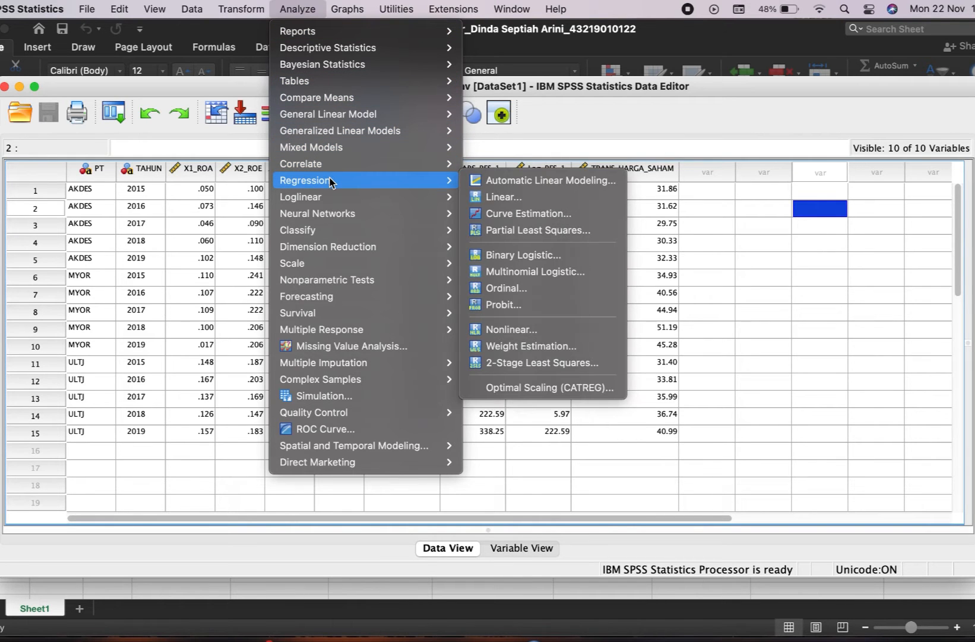
left_click(497, 197)
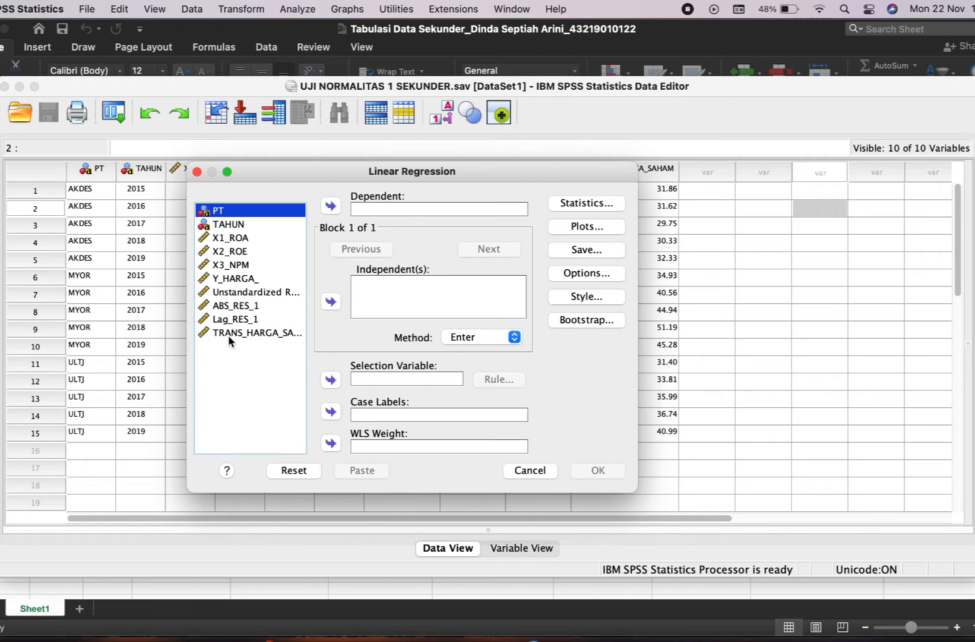
left_click(290, 334)
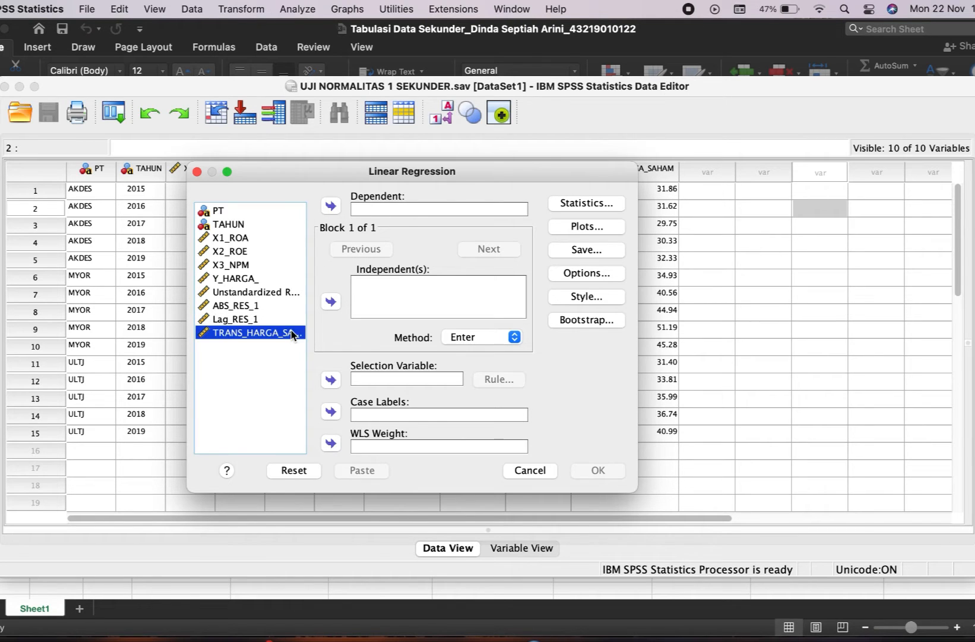
left_click(331, 206)
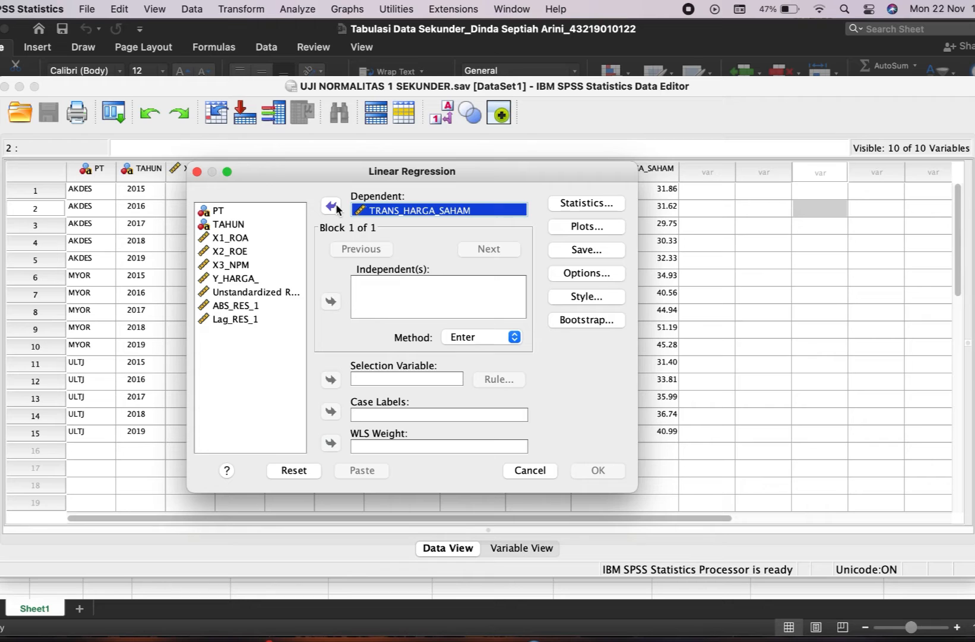
Step: Add X1_ROA as the independent variable, accept the Estimates and Model fit statistics, and run the regression
left_click(386, 290)
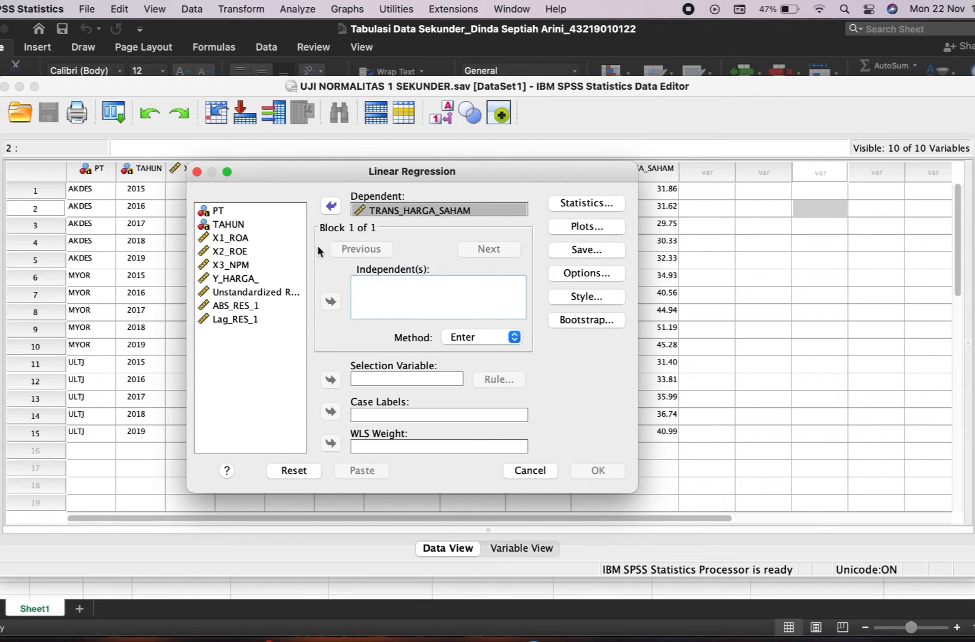
left_click(243, 238)
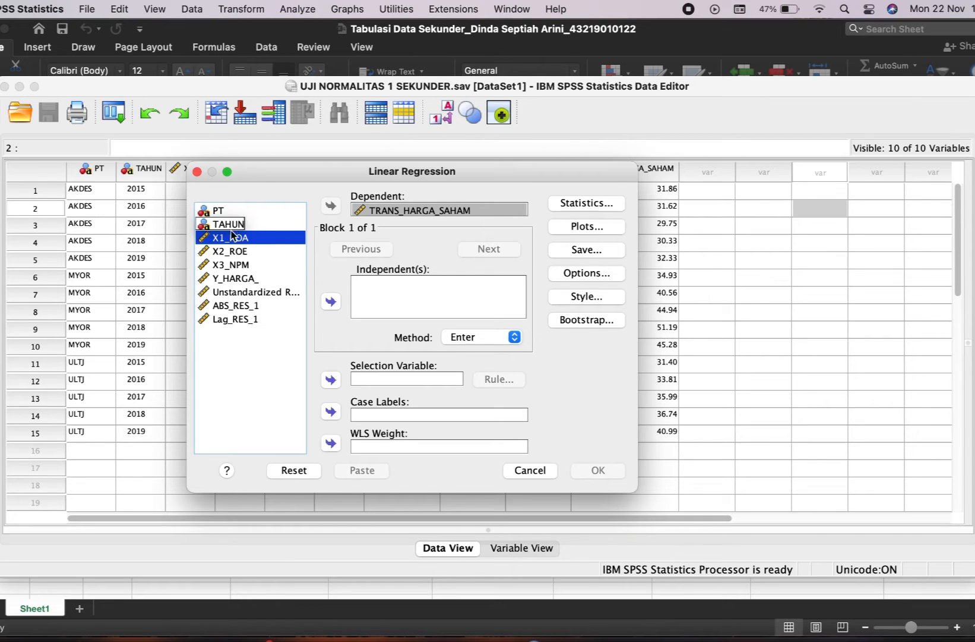
left_click(331, 302)
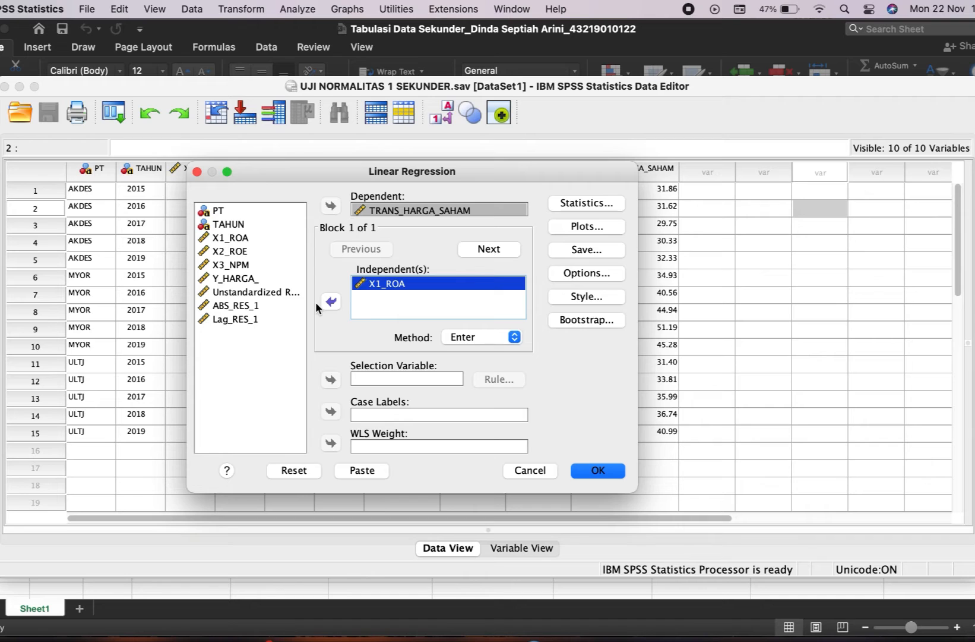
left_click(609, 209)
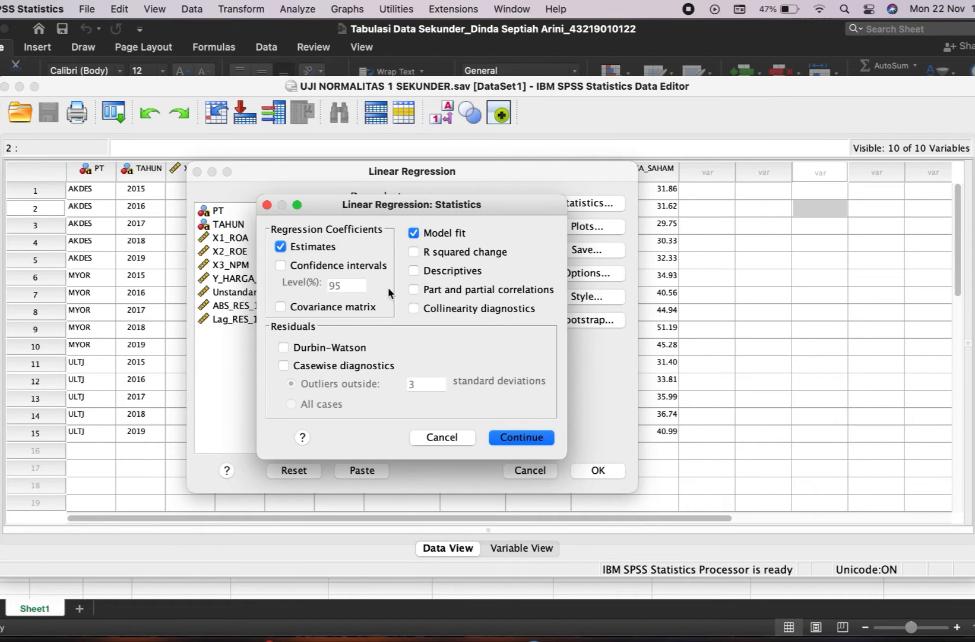
left_click(530, 438)
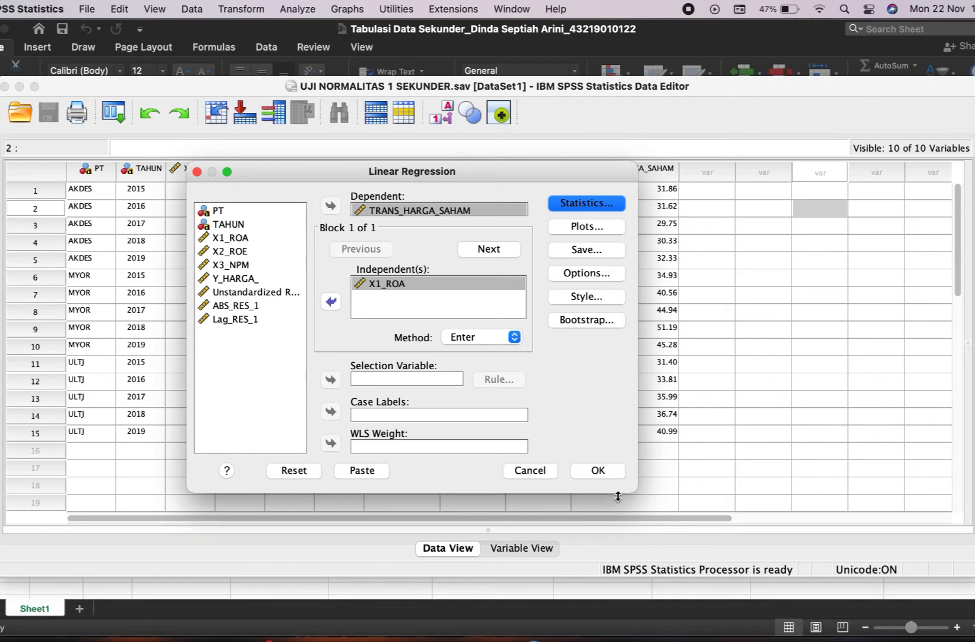
left_click(616, 472)
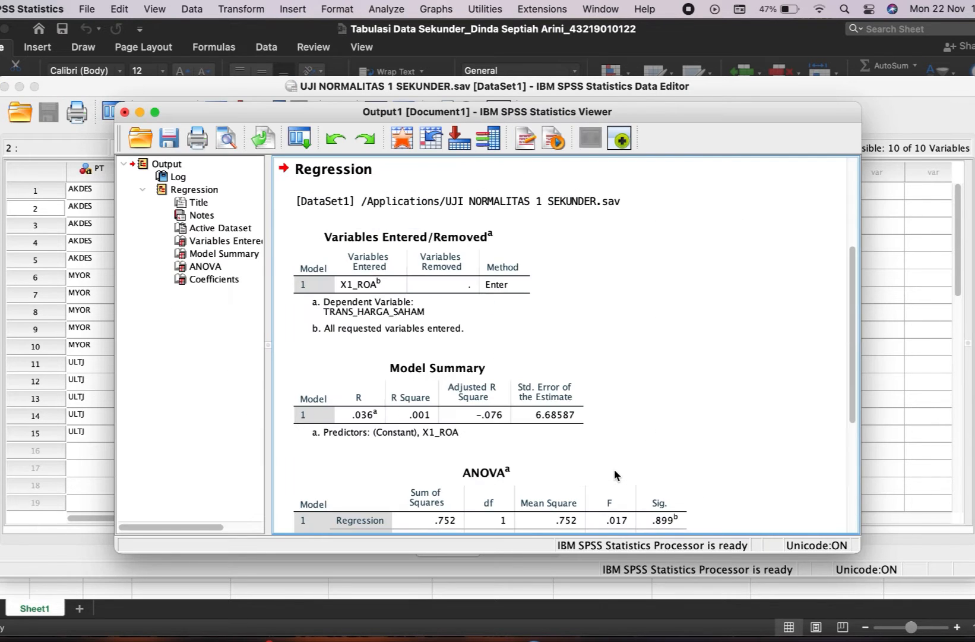
Step: Review the regression output for X1_ROA, including the Model Summary, ANOVA and Coefficients tables
scroll(614, 474, "down", 5)
scroll(613, 473, "up", 8)
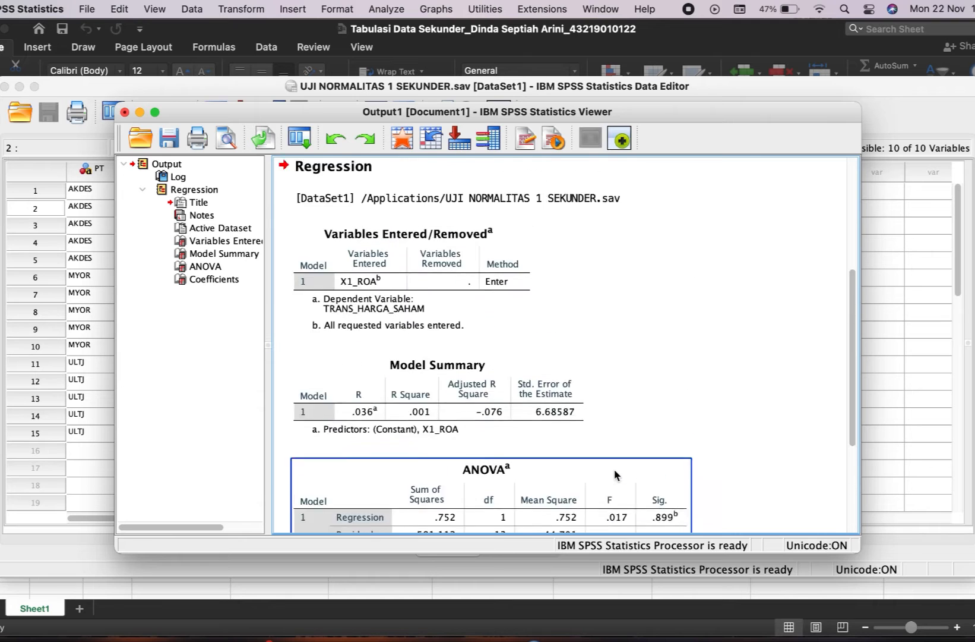
scroll(614, 474, "down", 5)
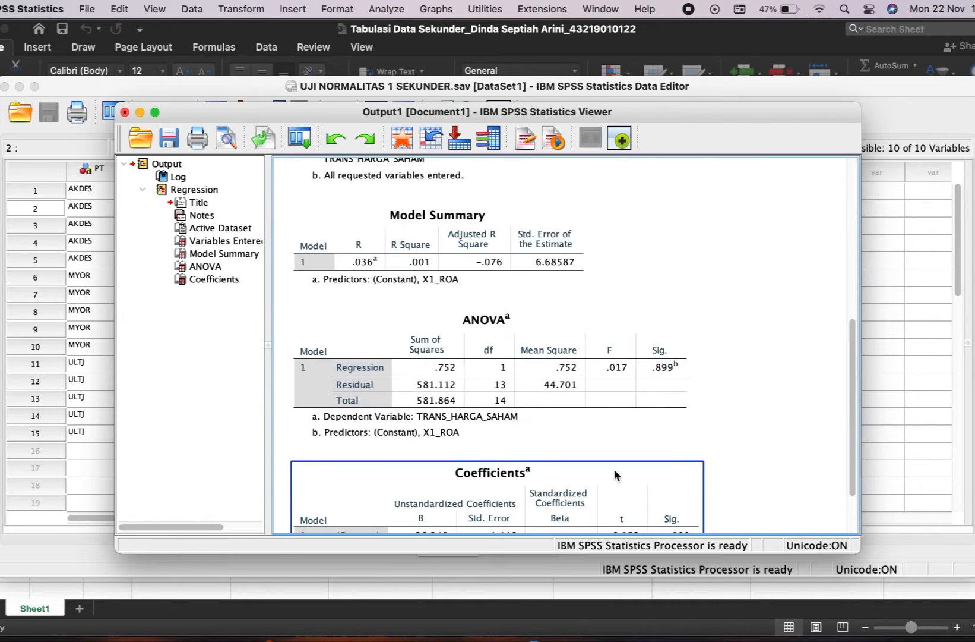
left_click(614, 415)
scroll(612, 404, "up", 5)
left_click(618, 297)
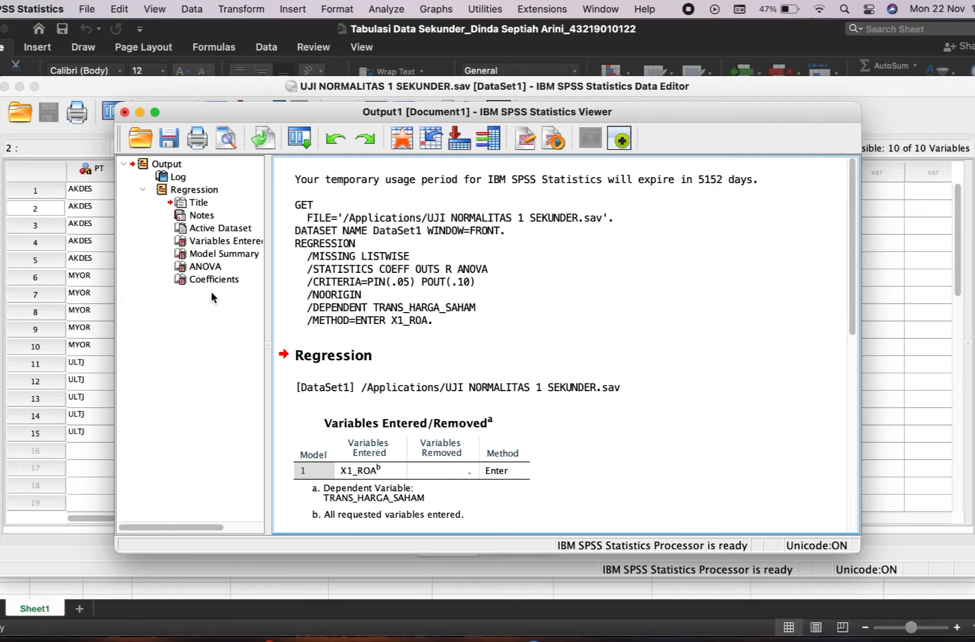
Step: Return to the SPSS Data Editor and reopen the Linear Regression dialog
left_click(59, 300)
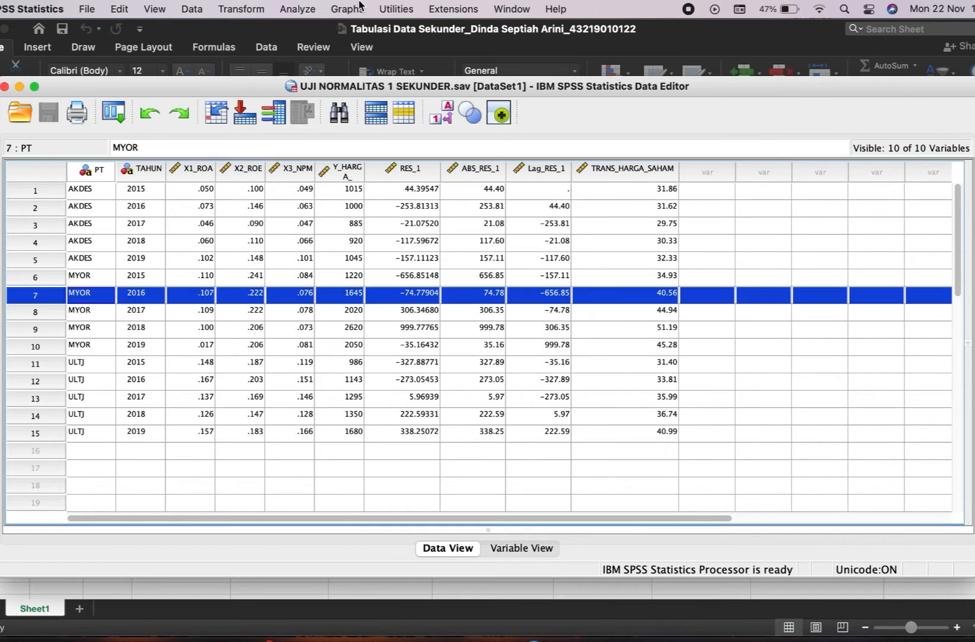
left_click(311, 9)
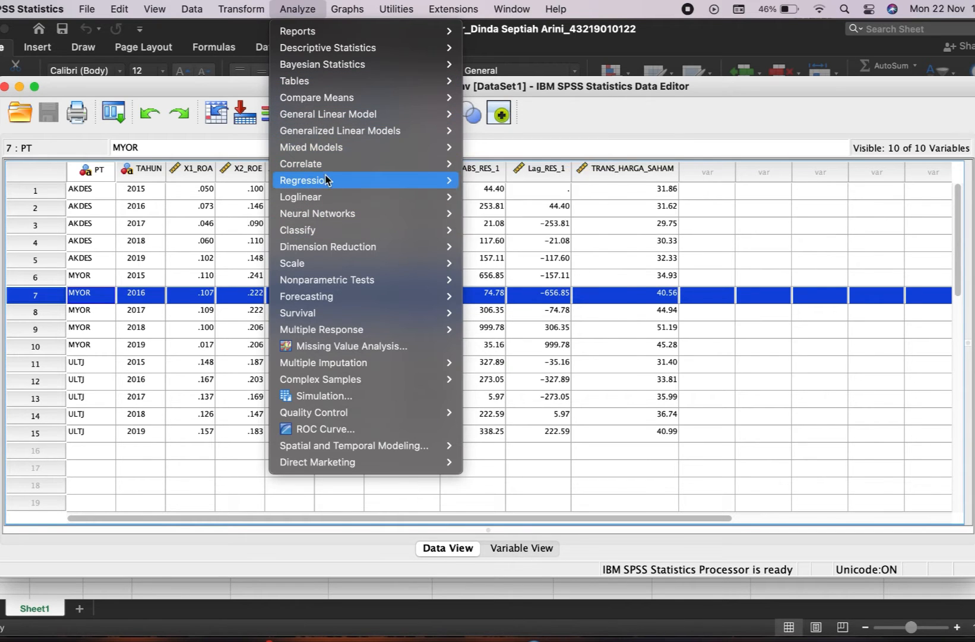
mouse_move(326, 180)
left_click(537, 197)
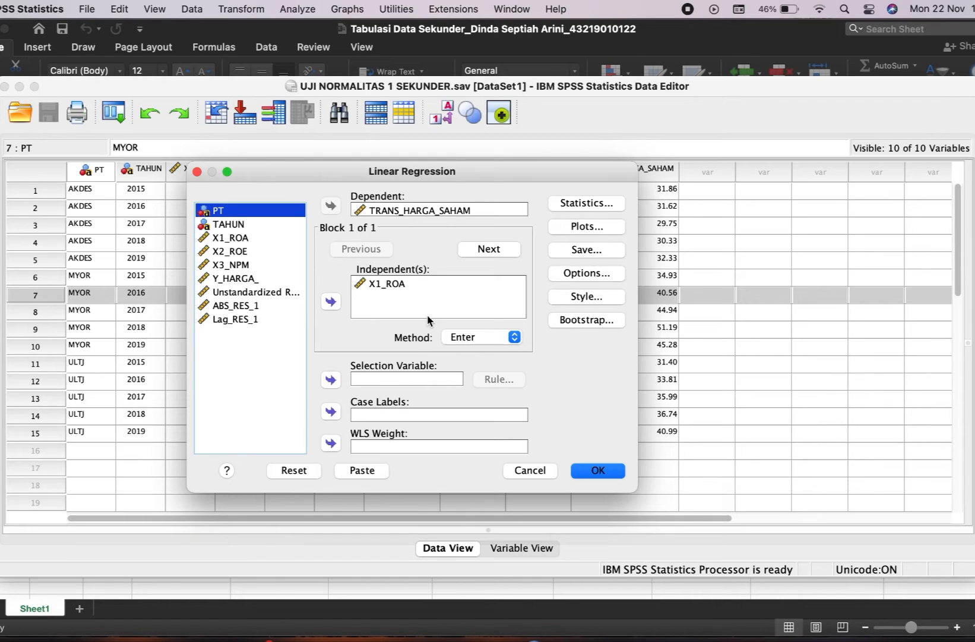
left_click(414, 279)
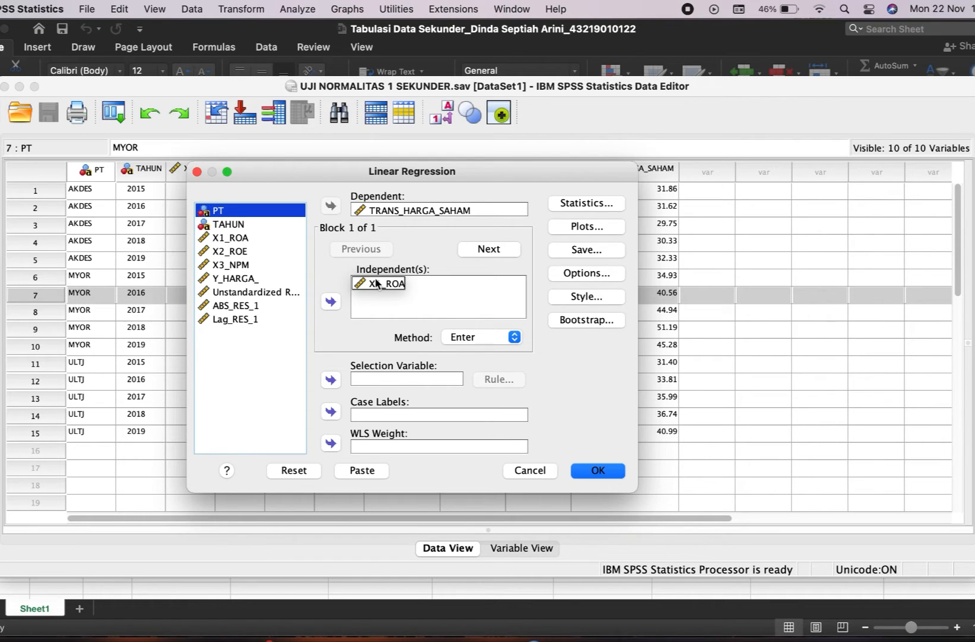
left_click(334, 301)
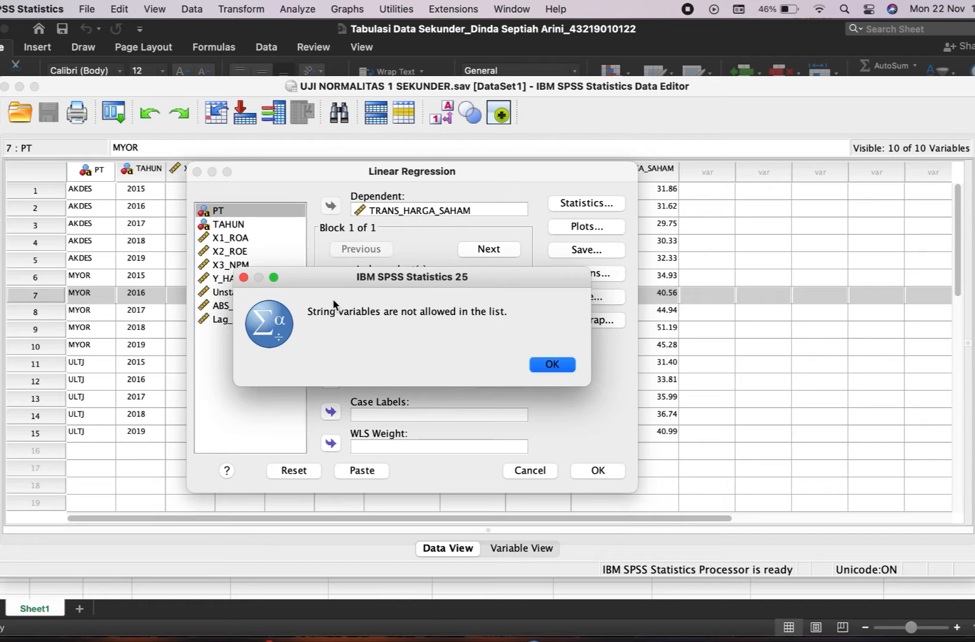
left_click(552, 364)
Step: Replace X1_ROA with X2_ROE as the independent variable, keeping TRANS_HARGA_SAHAM as the dependent variable
left_click(423, 284)
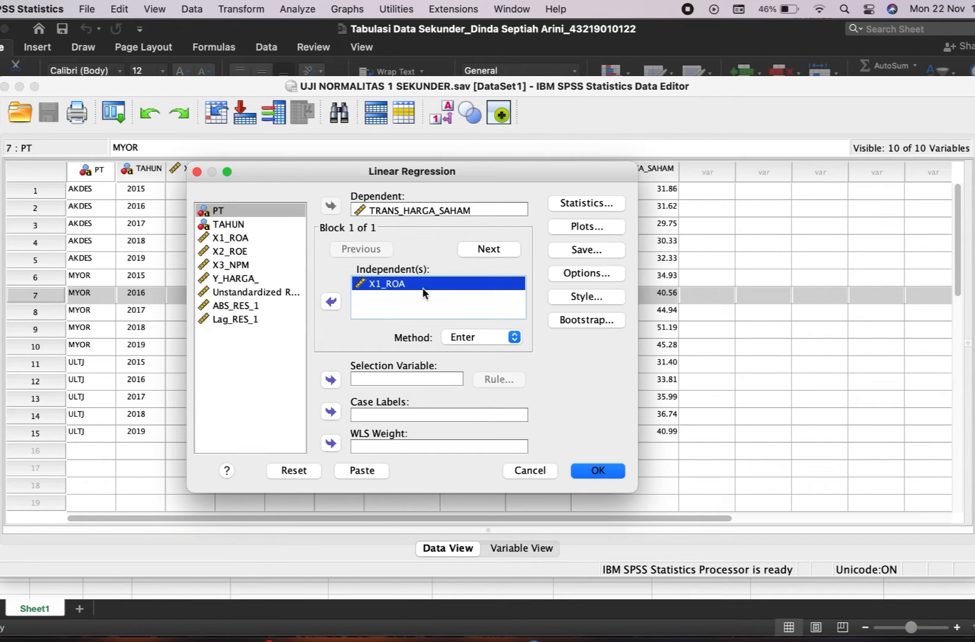
left_click(330, 302)
mouse_move(233, 241)
left_mouse_down()
mouse_move(231, 254)
mouse_move(255, 252)
mouse_move(240, 252)
left_mouse_up()
left_click(244, 252)
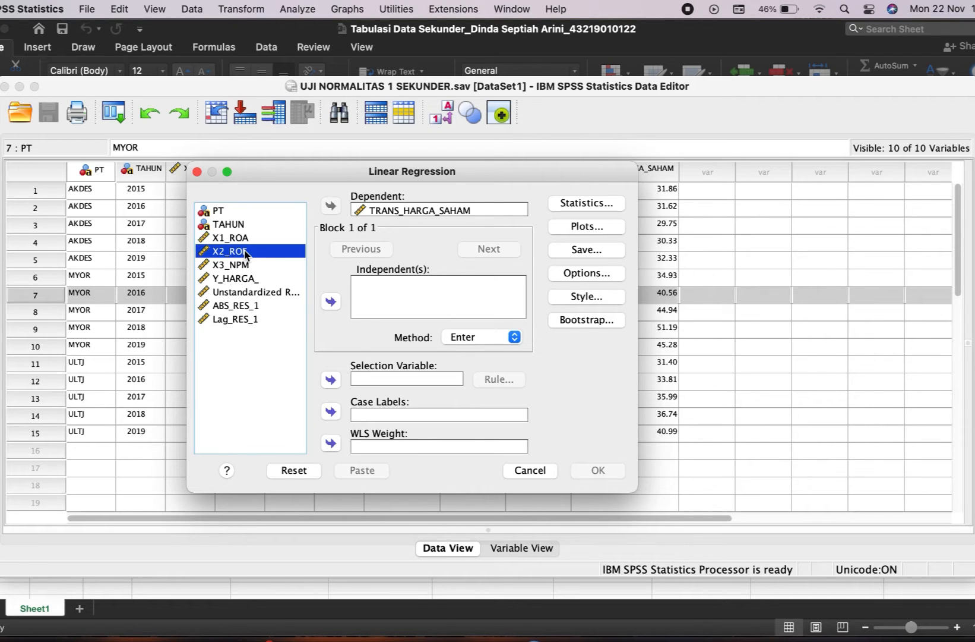
left_click(331, 301)
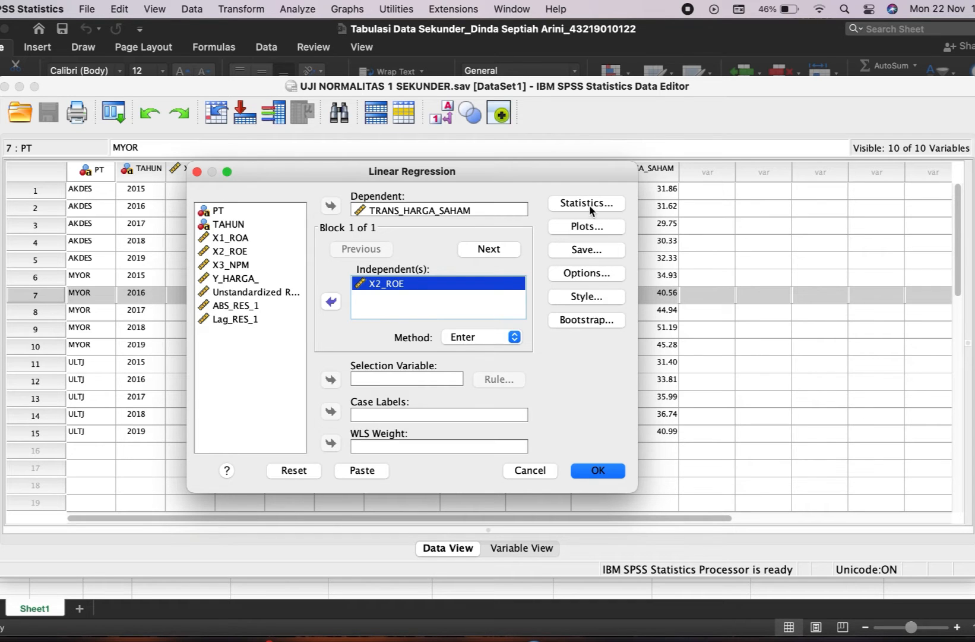
Step: Keep the Estimates and Model fit statistics, run the X2_ROE regression, and look through its output
left_click(587, 203)
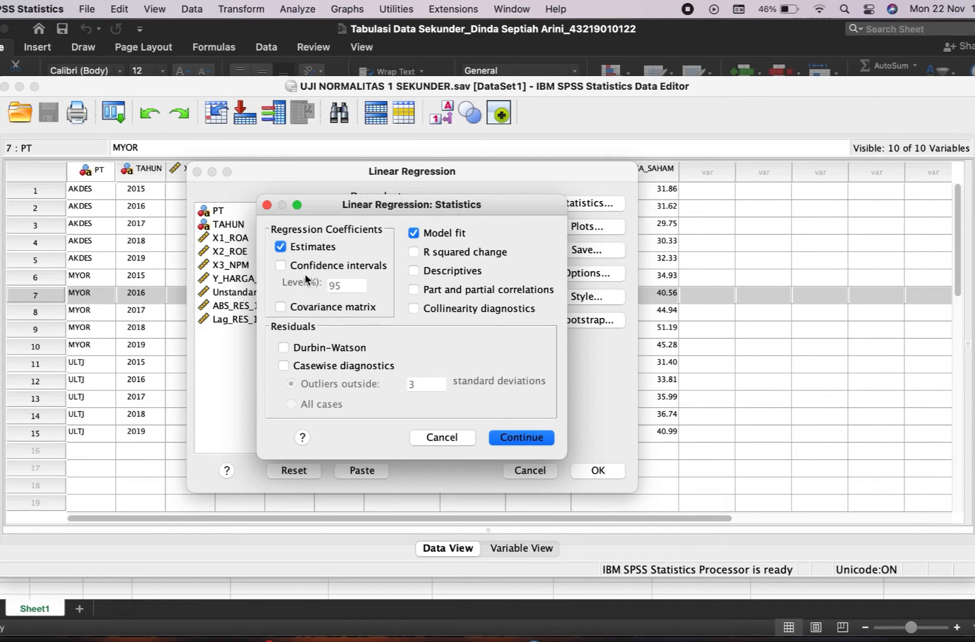
left_click(534, 435)
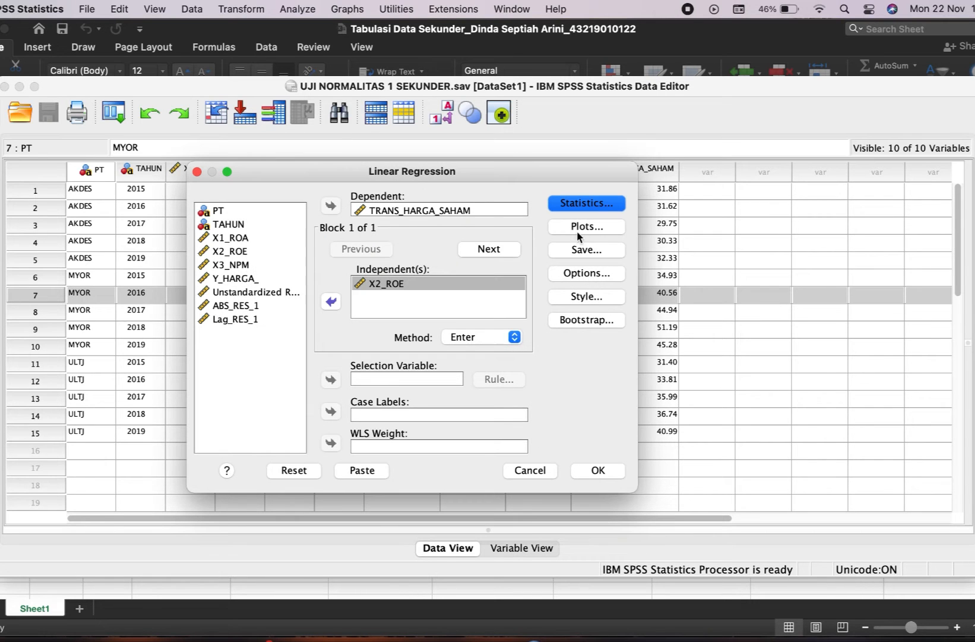
left_click(600, 469)
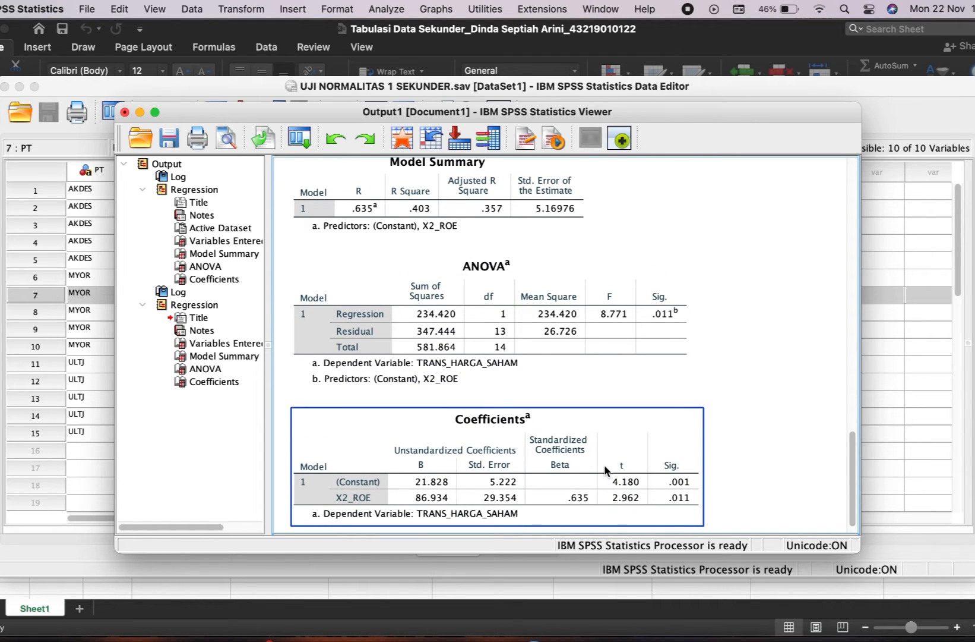
left_click(470, 367)
scroll(470, 367, "up", 15)
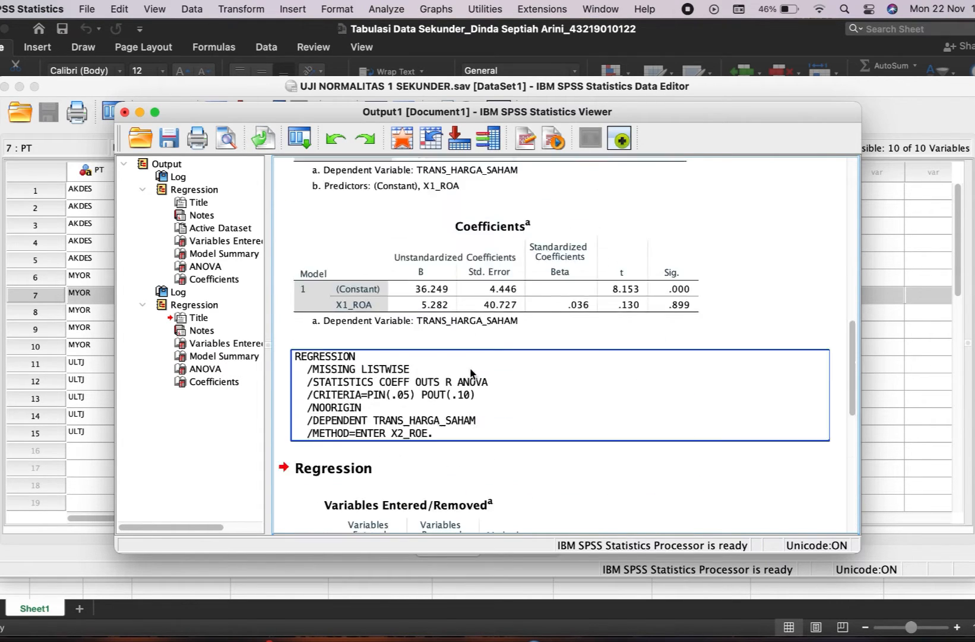
Step: Go back from the output to the Data Editor and start another Linear Regression analysis
left_click(91, 327)
left_click(91, 327)
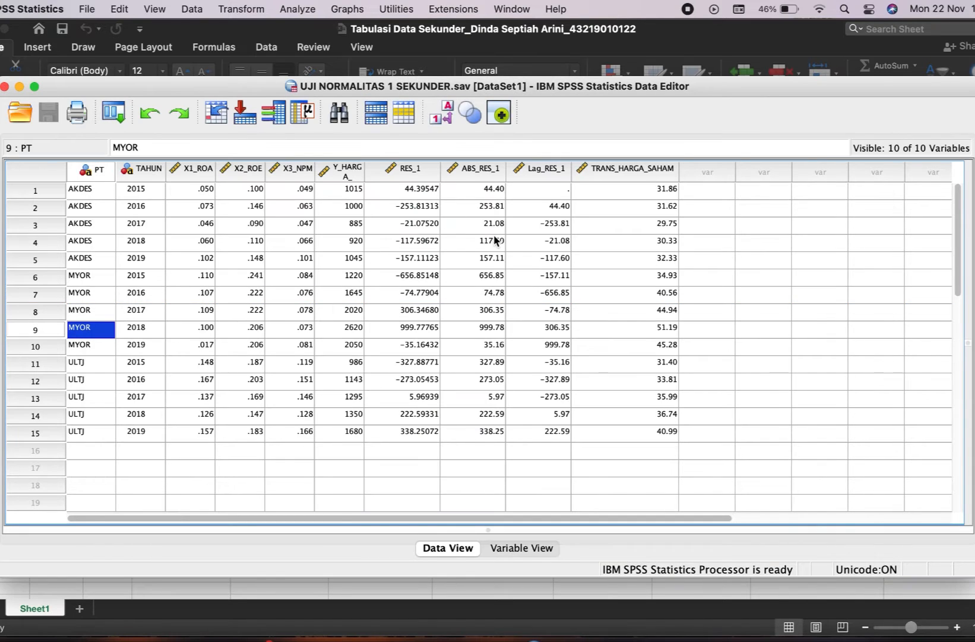
left_click(740, 224)
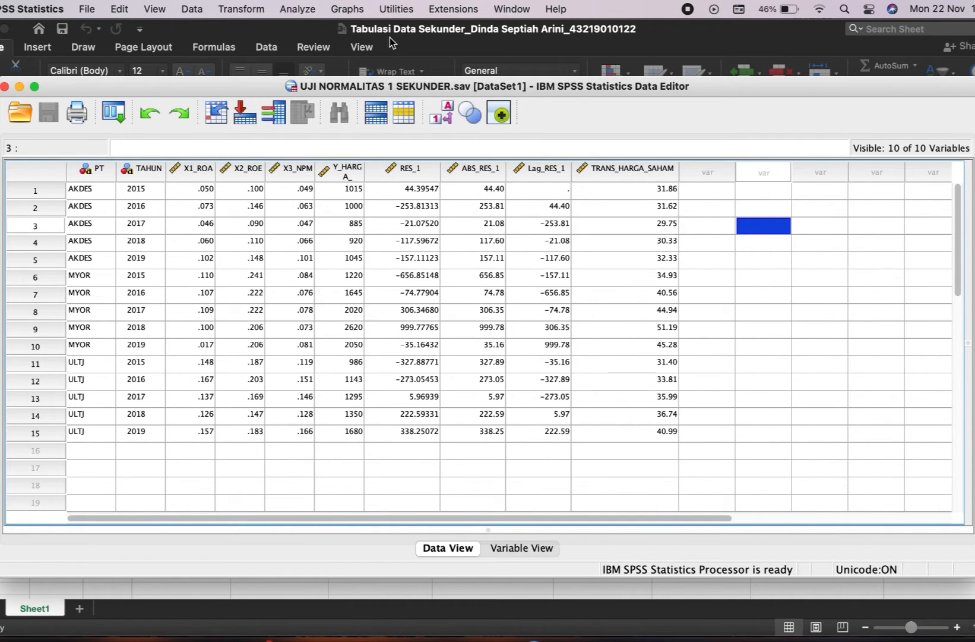
left_click(297, 9)
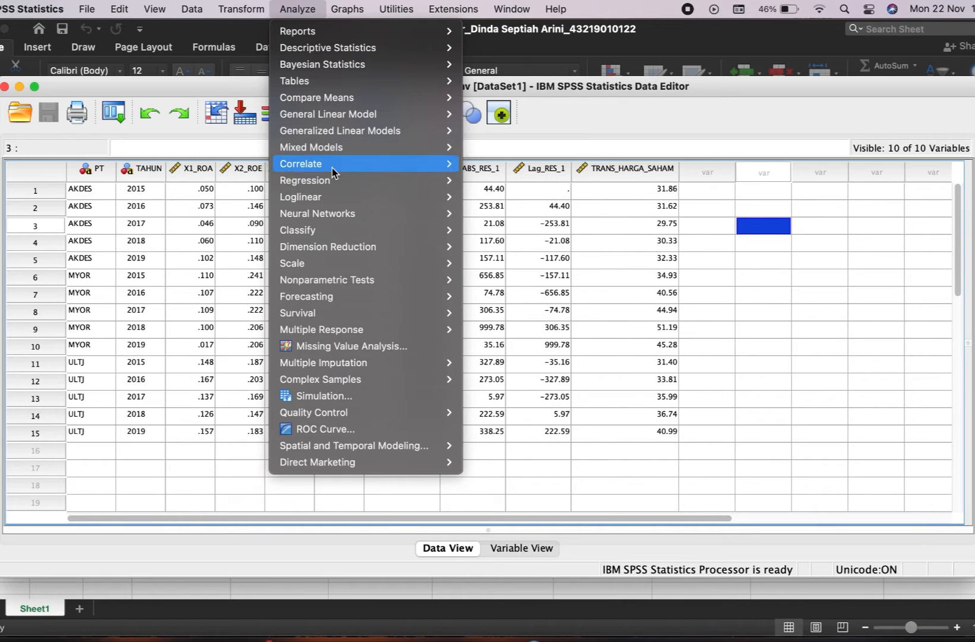
mouse_move(453, 179)
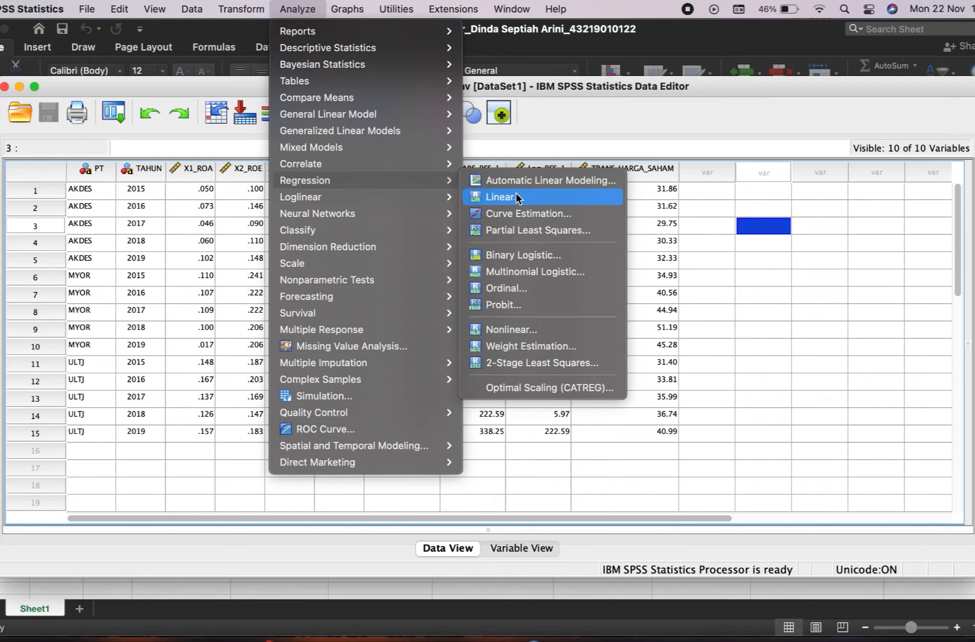
left_click(517, 197)
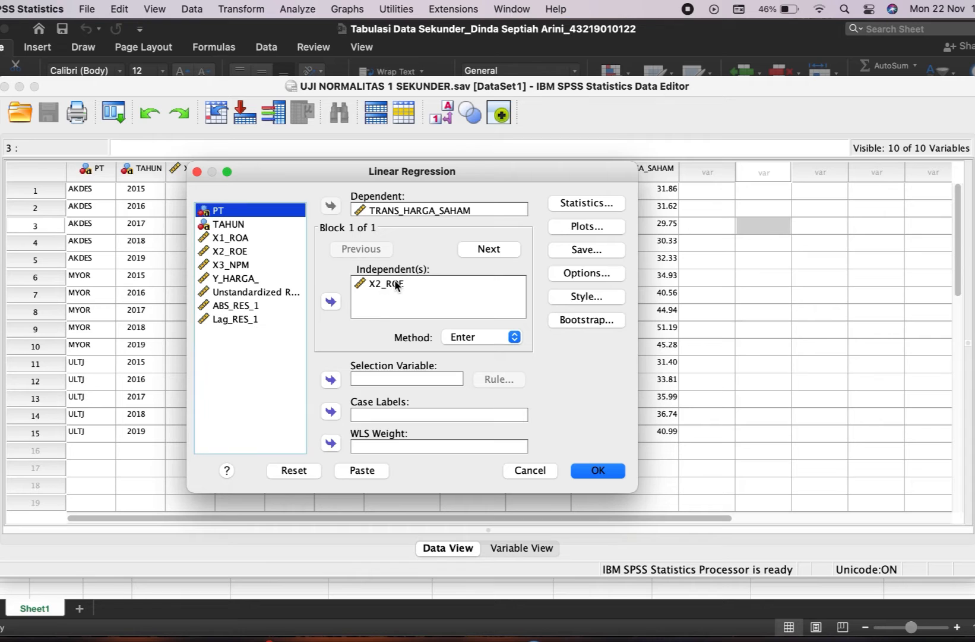
Step: Replace X2_ROE with X3_NPM as the independent variable for TRANS_HARGA_SAHAM
left_click(397, 285)
left_click(331, 301)
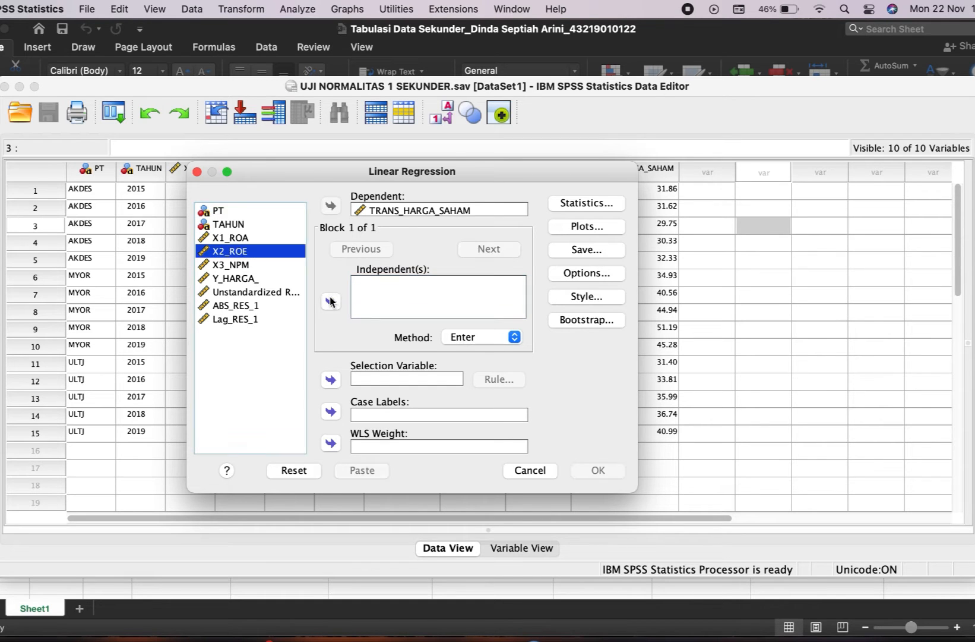
left_click(250, 266)
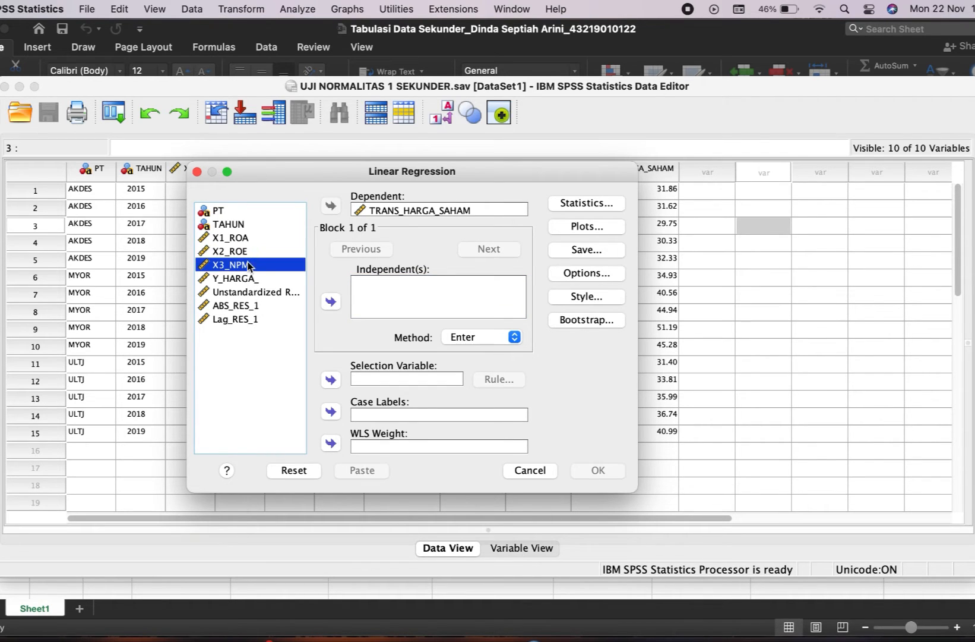
left_click(333, 303)
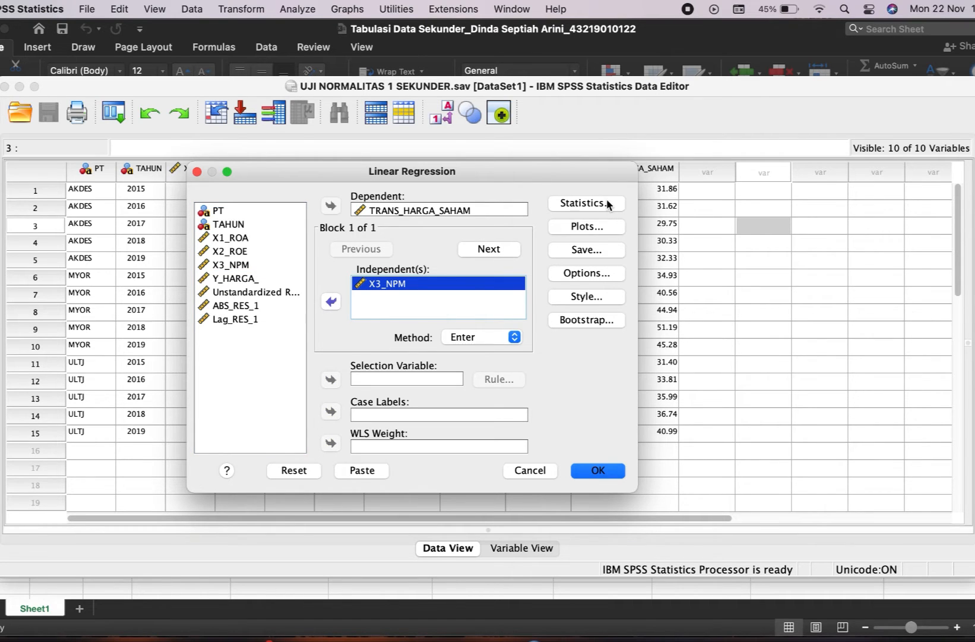
Step: Run the X3_NPM regression with Estimates and Model fit statistics and view its ANOVA and Coefficients tables
left_click(585, 203)
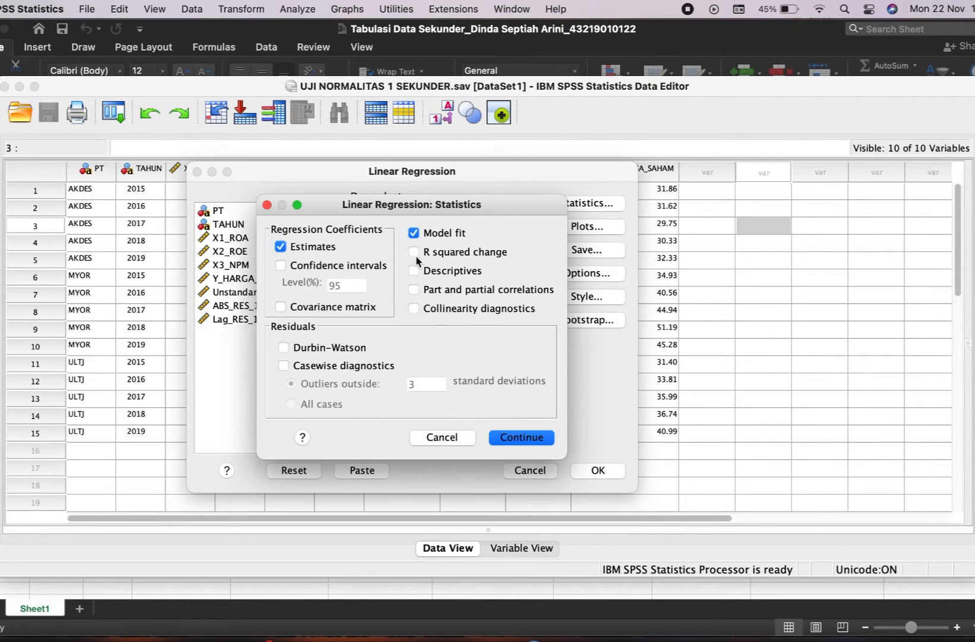
left_click(523, 437)
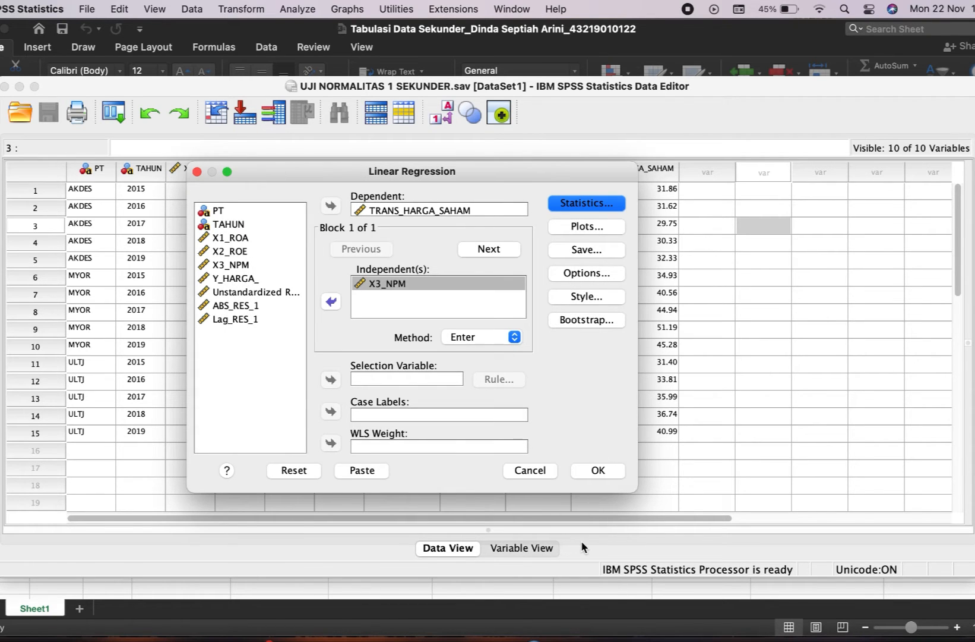
left_click(598, 470)
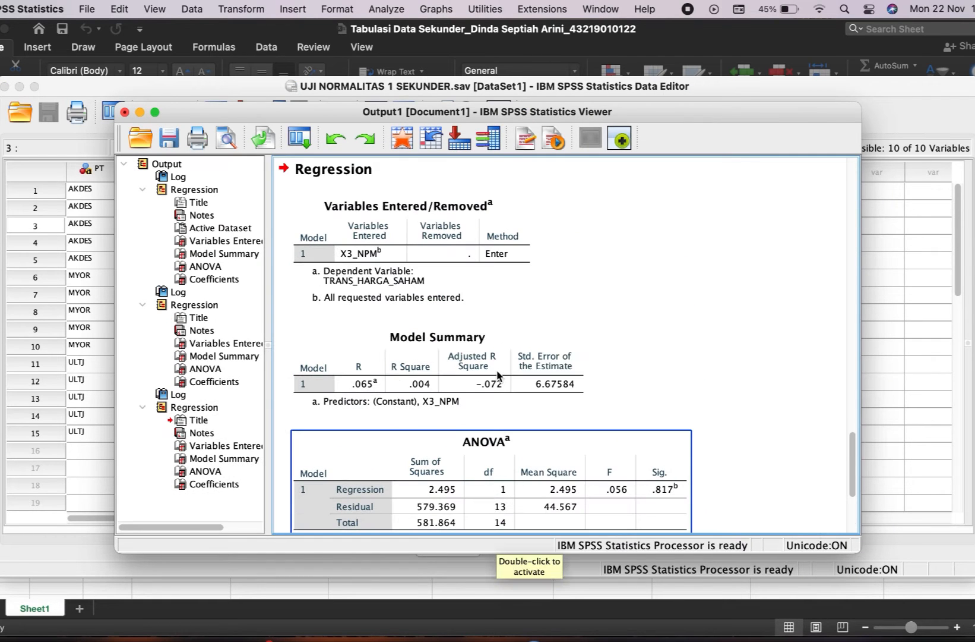
scroll(498, 374, "down", 5)
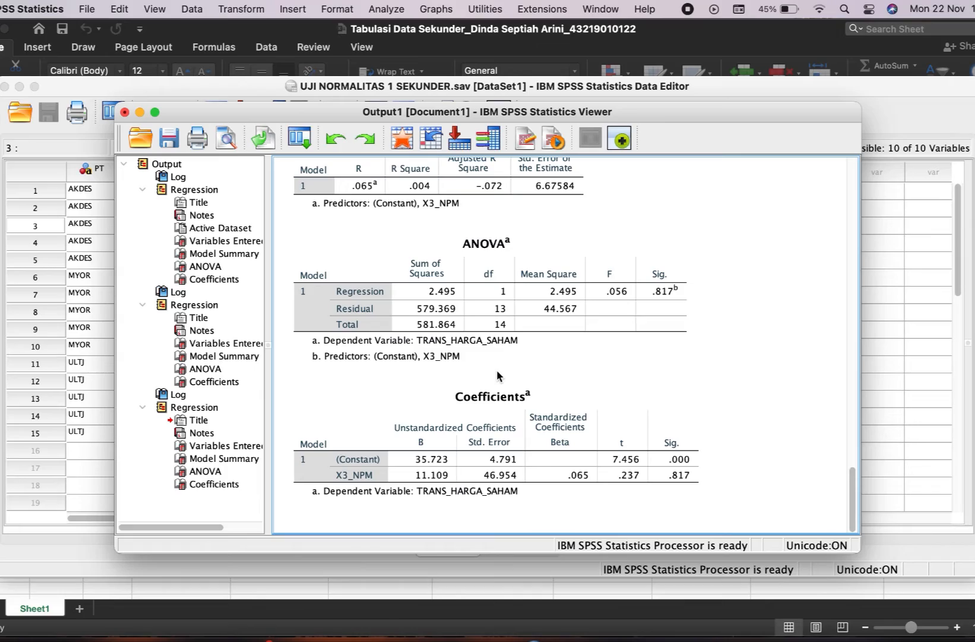
Step: Switch to the Word document UJI REGRESI LINEAR SEDERHANA and arrange its window side by side with the SPSS output viewer
key("ctrl+Up")
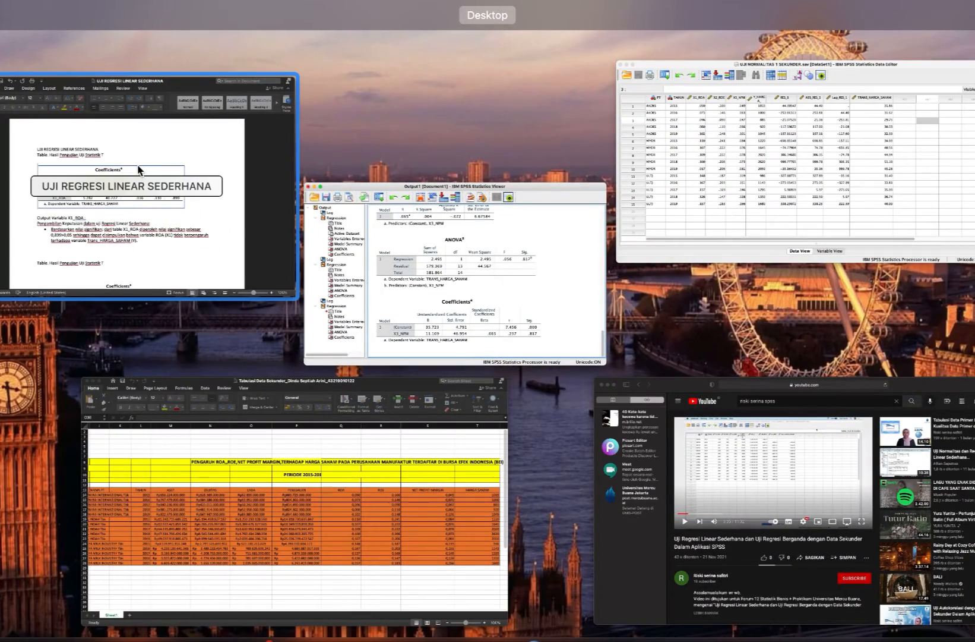
left_click(187, 193)
left_click(817, 265)
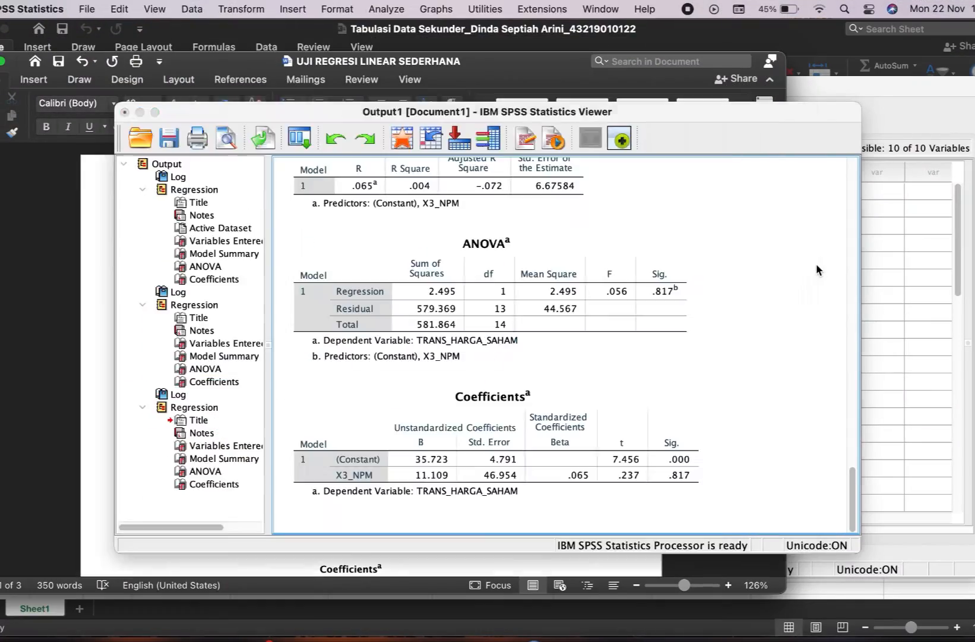
left_click_drag(117, 288, 148, 280)
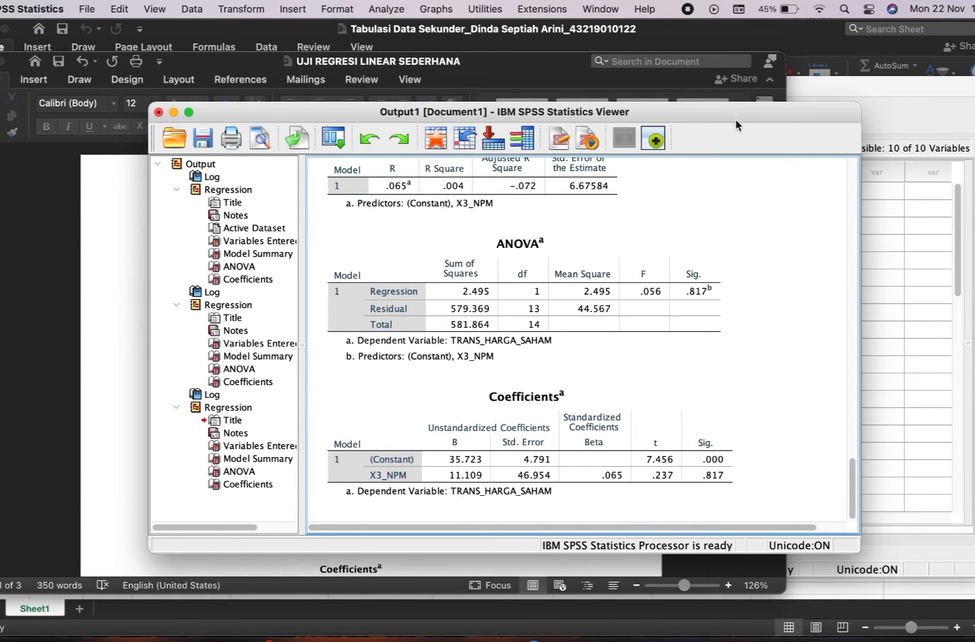
left_click_drag(735, 118, 974, 114)
left_click(259, 263)
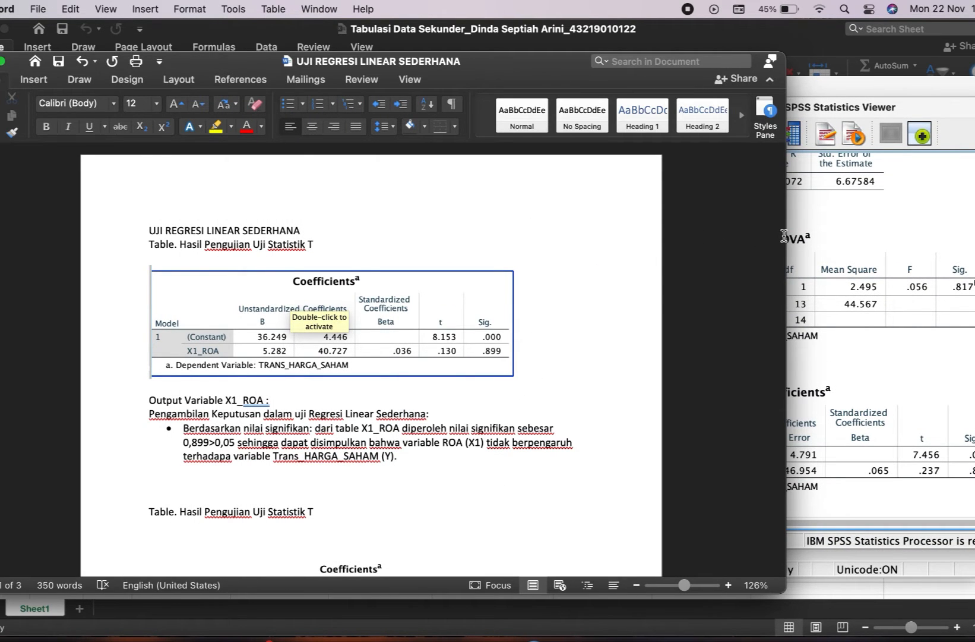
left_click_drag(786, 239, 587, 264)
Step: Examine the X3_NPM ANOVA and Coefficients tables alongside the X1_ROA interpretation in the Word document
left_click(638, 268)
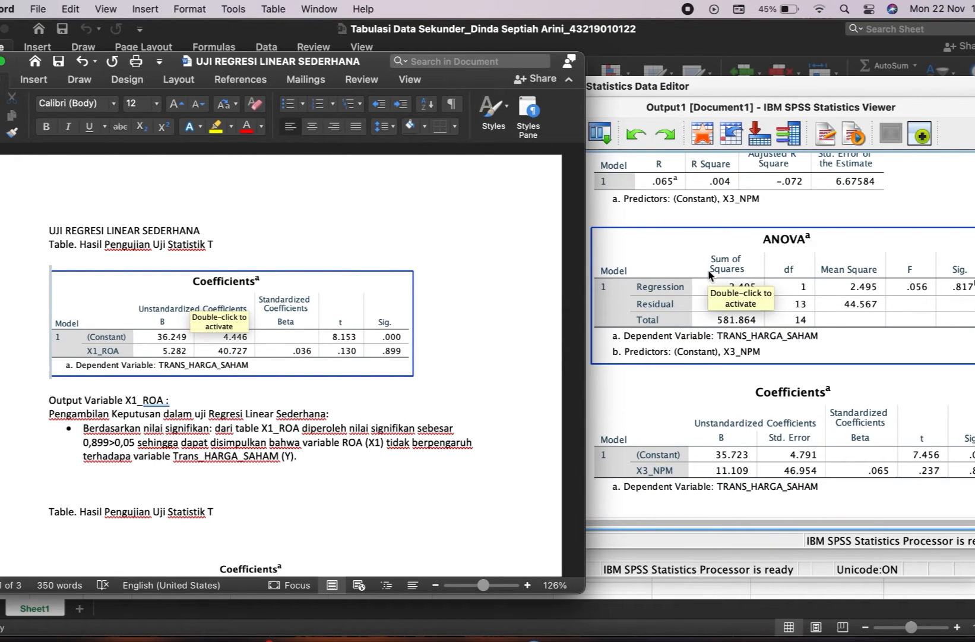
left_click(790, 160)
left_click(713, 249)
scroll(713, 262, "up", 1)
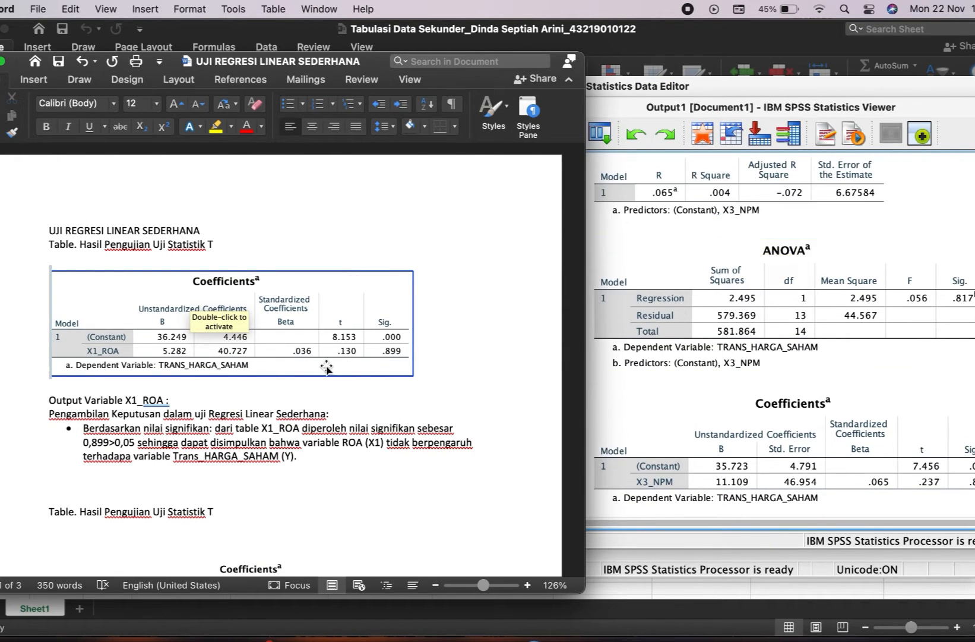
scroll(326, 365, "down", 1)
scroll(326, 365, "up", 1)
left_click(697, 290)
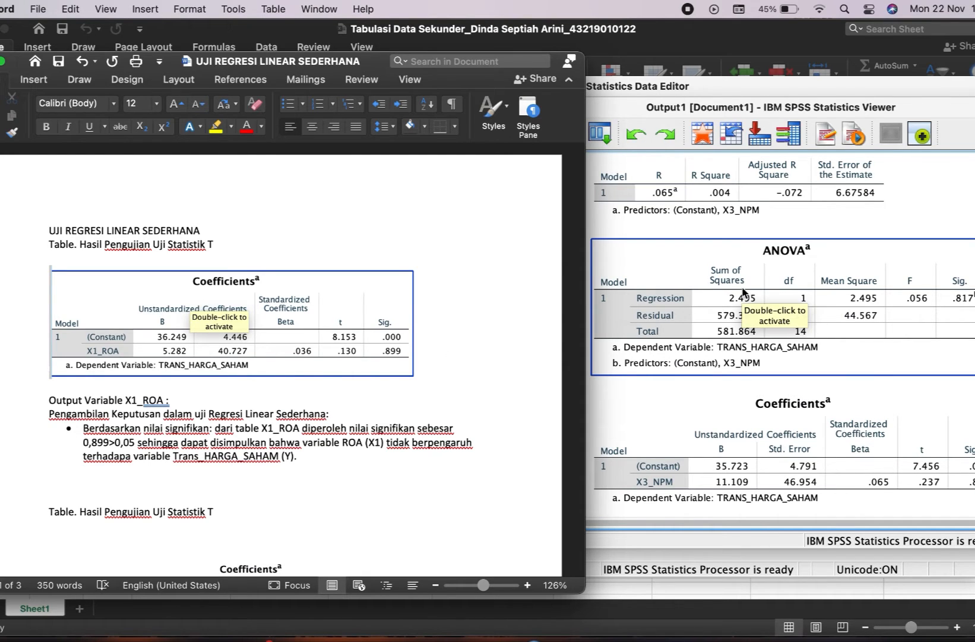
scroll(809, 333, "down", 1)
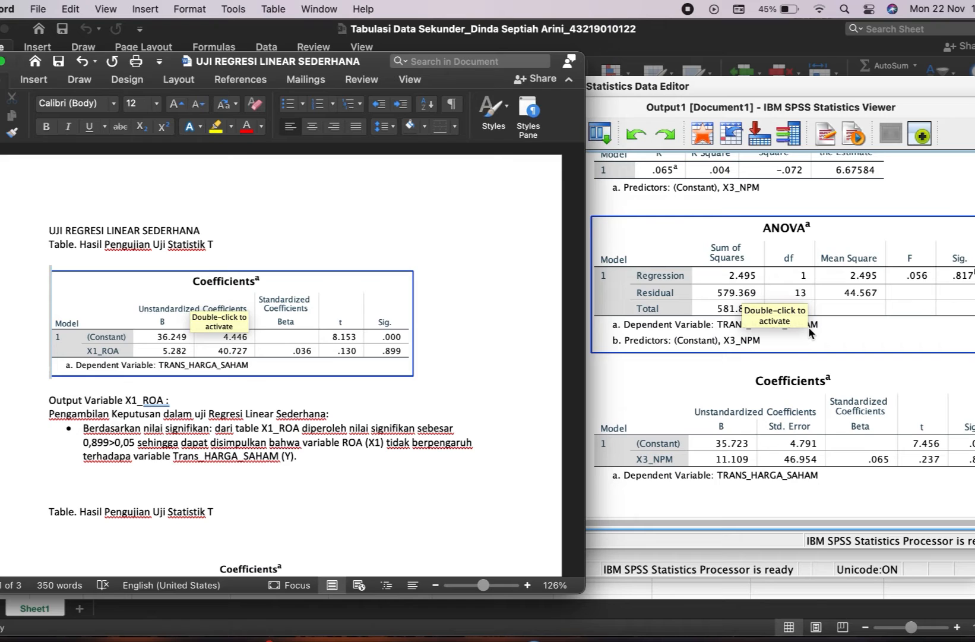
left_click_drag(809, 333, 378, 343)
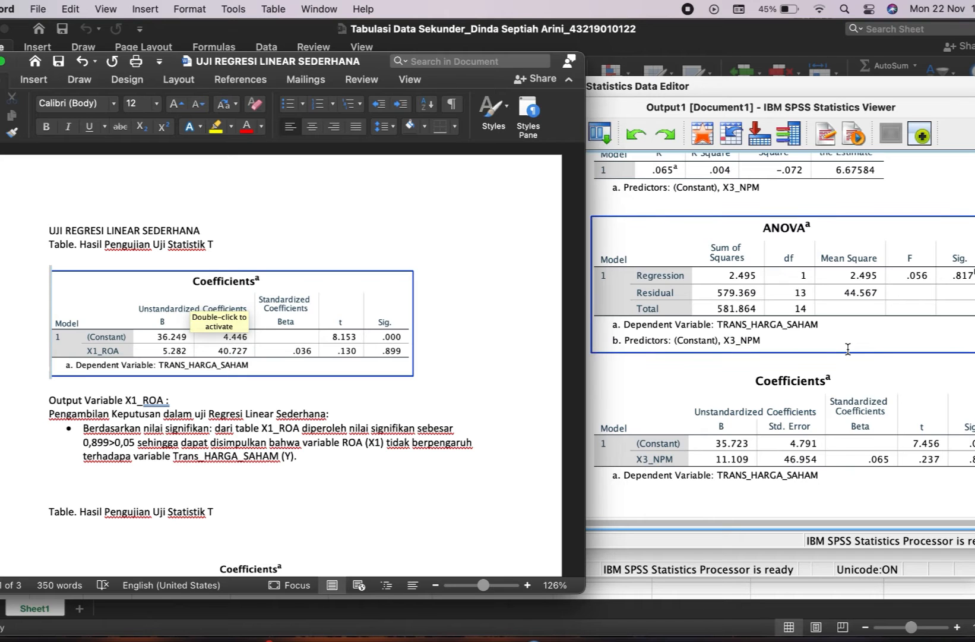
Step: Go back through the SPSS output to the Coefficients table for X1_ROA
scroll(849, 350, "up", 1)
scroll(864, 383, "down", 10)
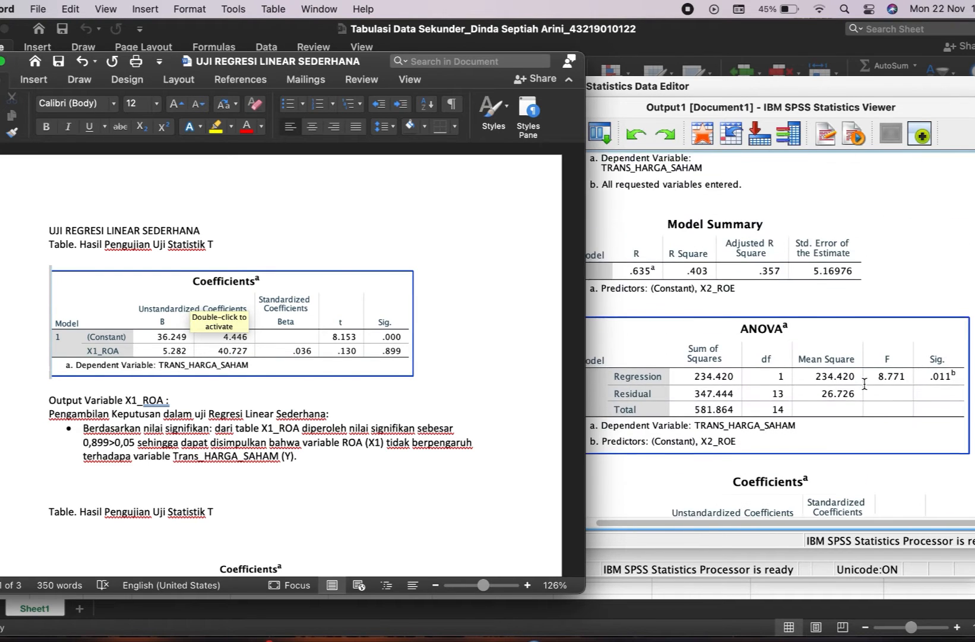
scroll(862, 285, "up", 2)
left_click(861, 277)
scroll(862, 278, "up", 6)
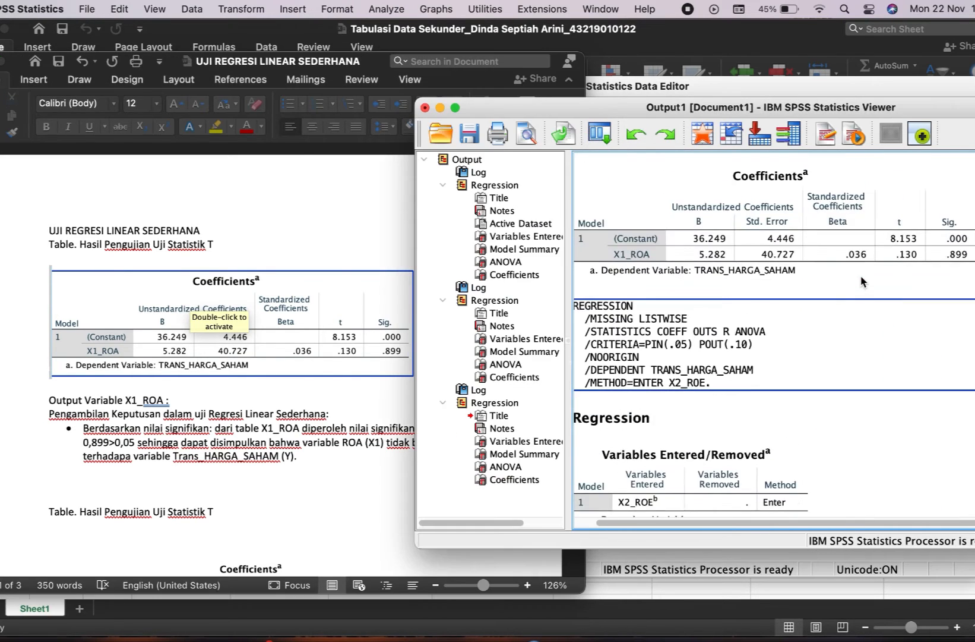
Step: Compare the X1_ROA ANOVA and Coefficients tables in the SPSS output with the X1_ROA section of the Word document
scroll(862, 281, "down", 2)
scroll(863, 281, "up", 5)
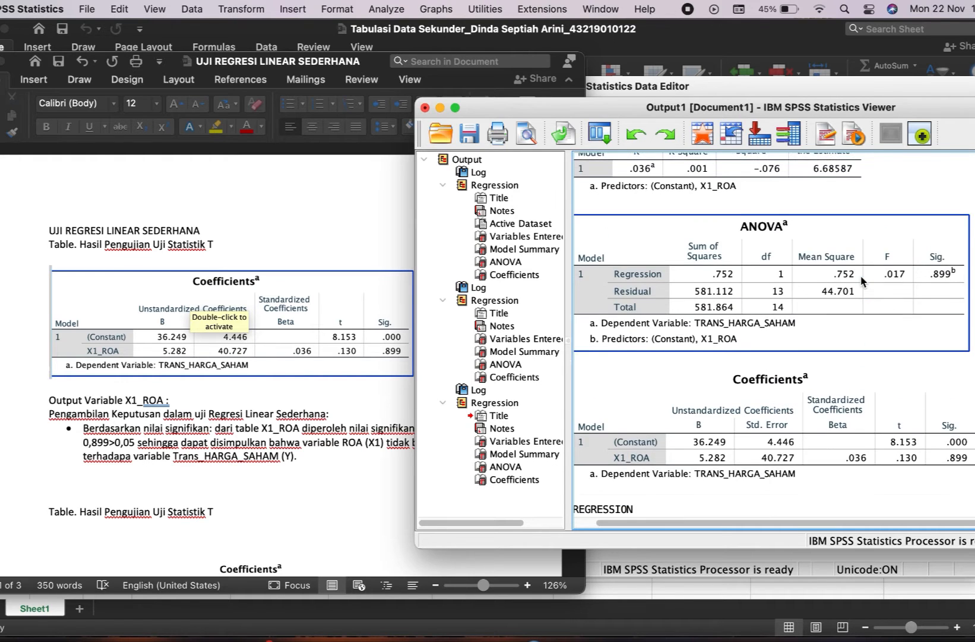
scroll(862, 280, "down", 2)
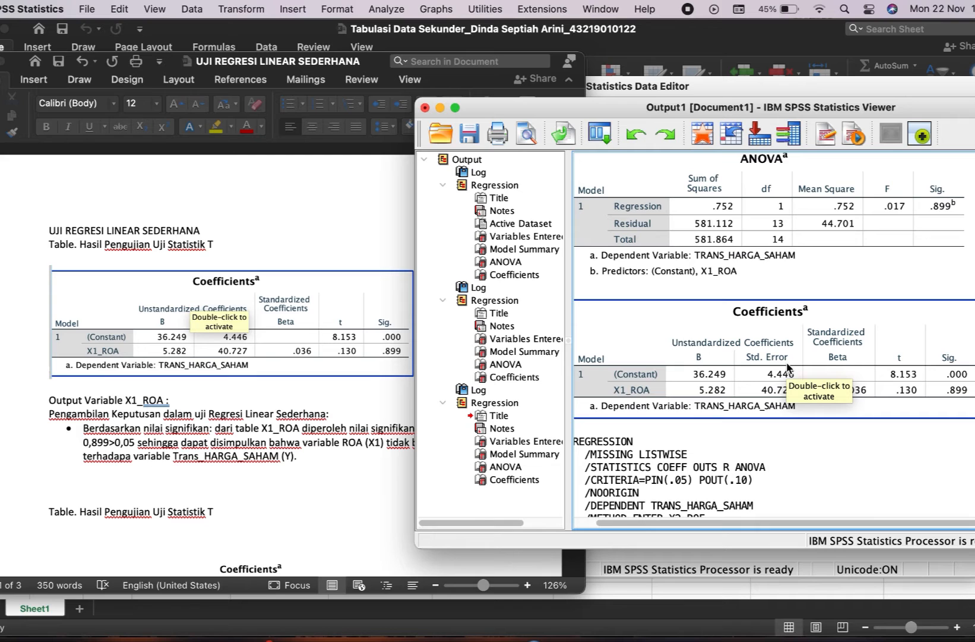
left_click(87, 295)
scroll(248, 300, "down", 3)
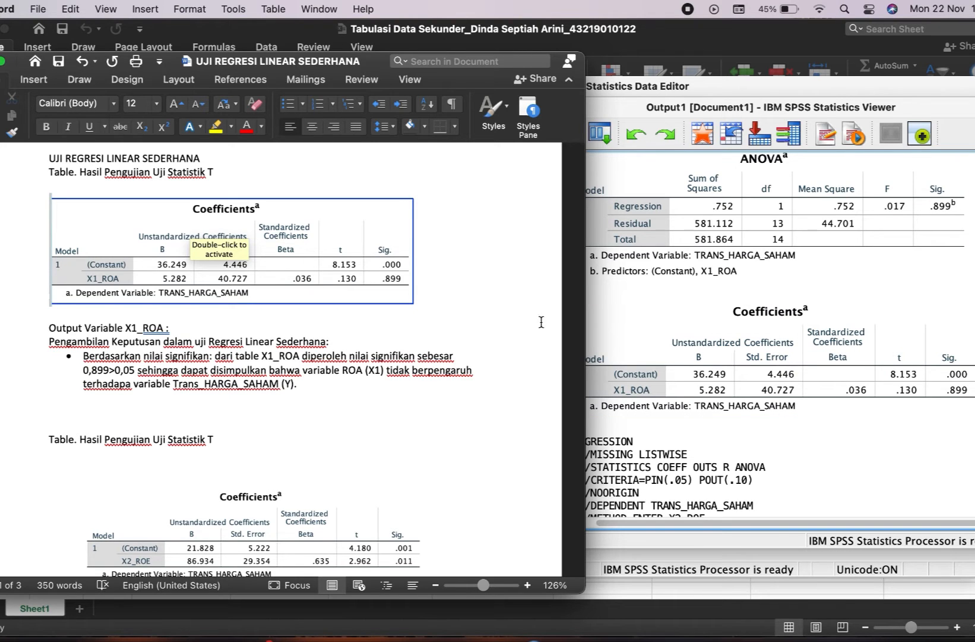
left_click(917, 383)
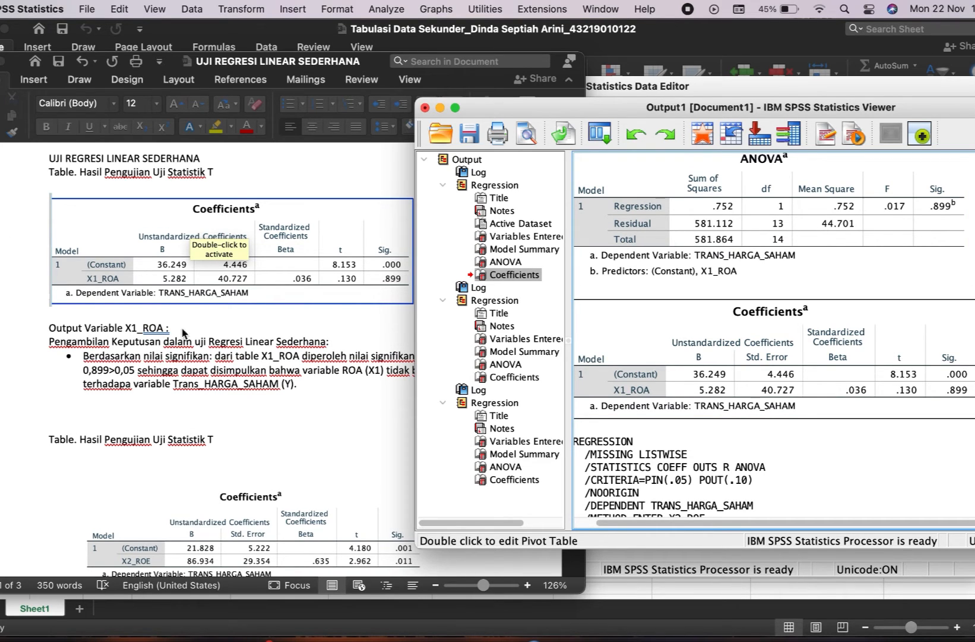
left_click(299, 375)
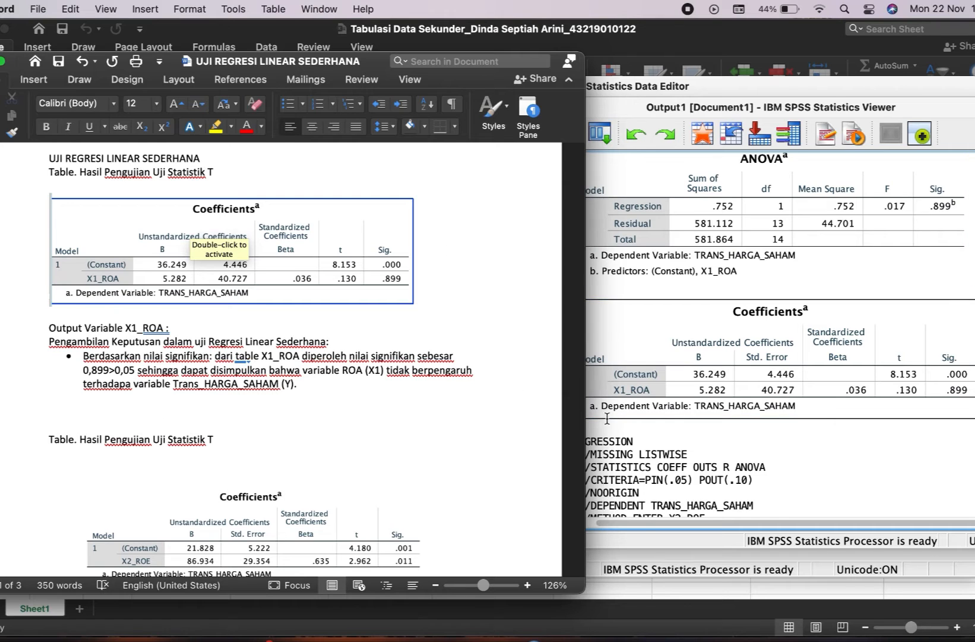
Step: Examine the t and Sig. values of X1_ROA in the Coefficients table against the significance conclusion in Word
left_click(879, 402)
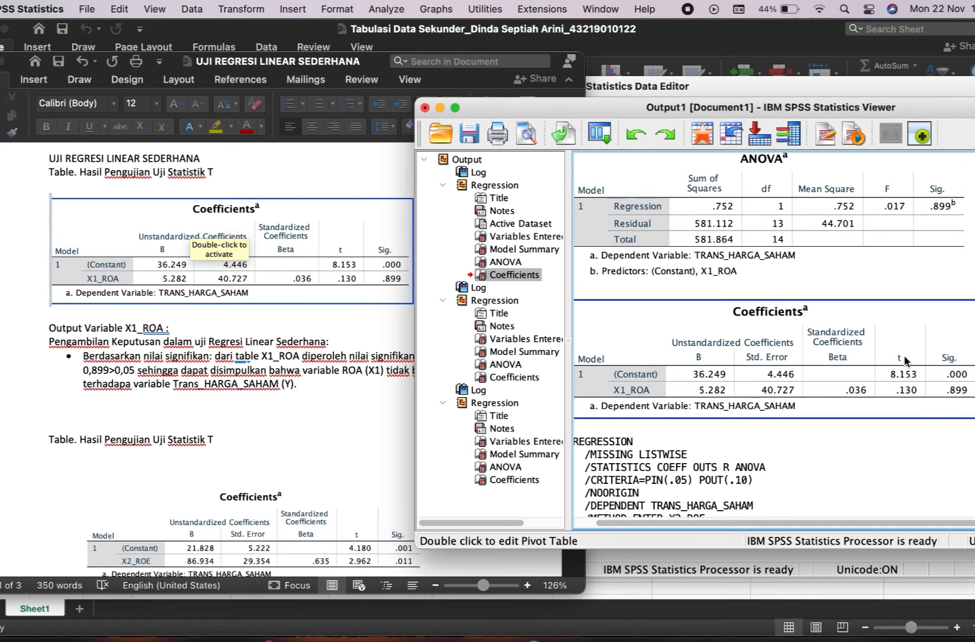
scroll(762, 405, "down", 3)
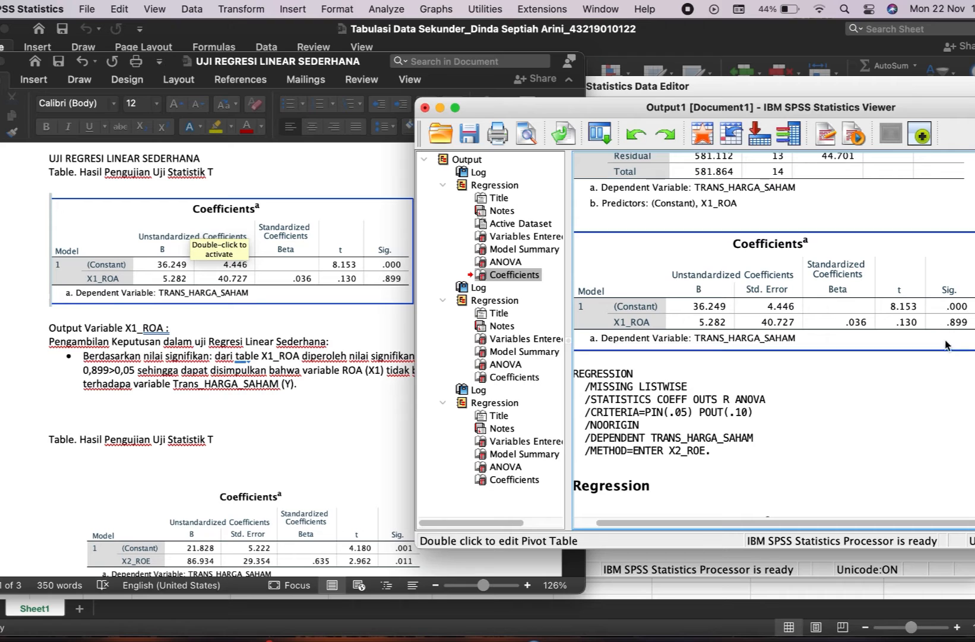
left_click(951, 358)
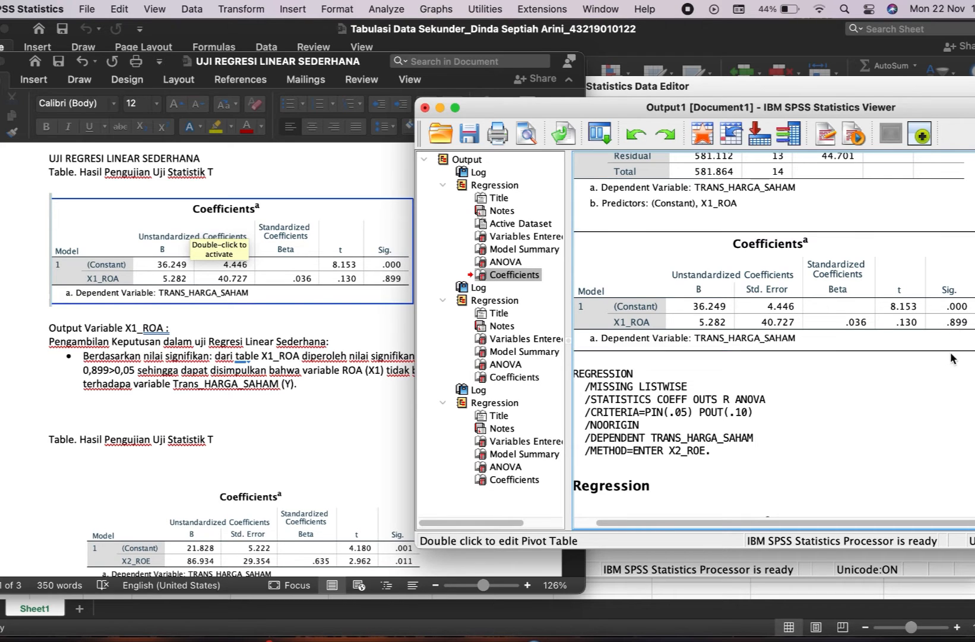
left_click(949, 348)
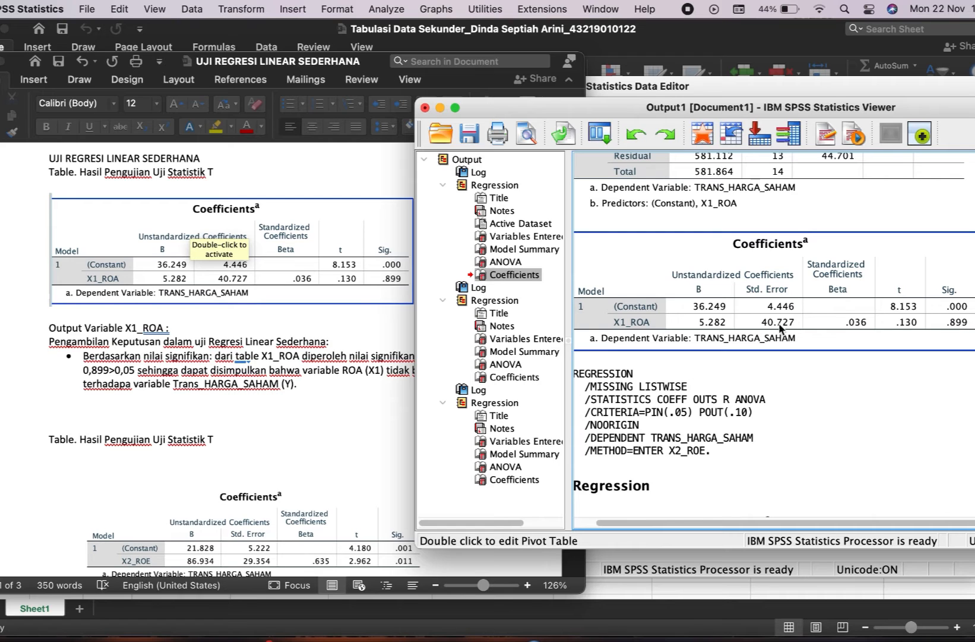
left_click(946, 459)
left_click(944, 346)
left_click(790, 177)
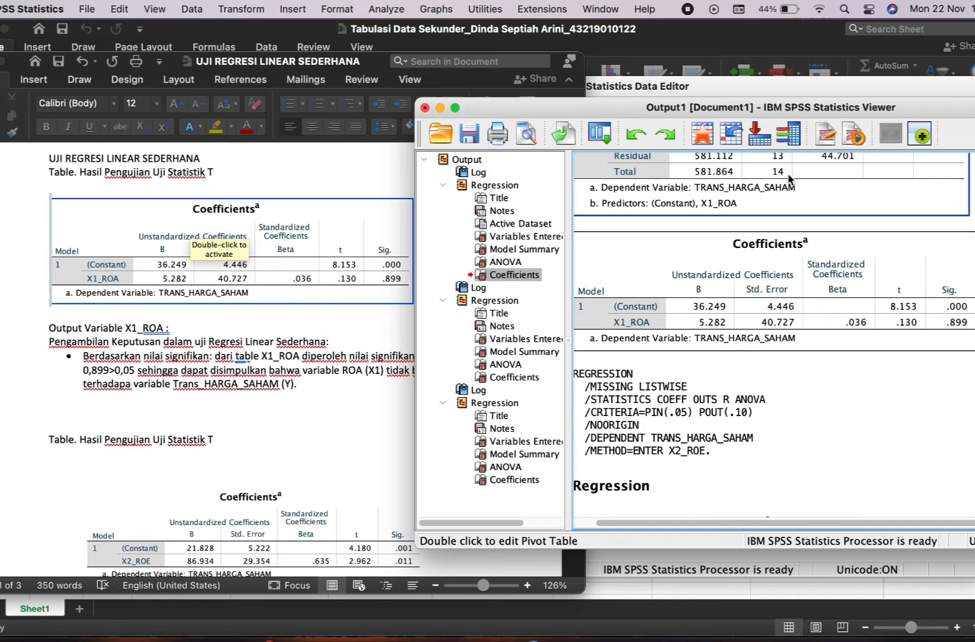
left_click(243, 441)
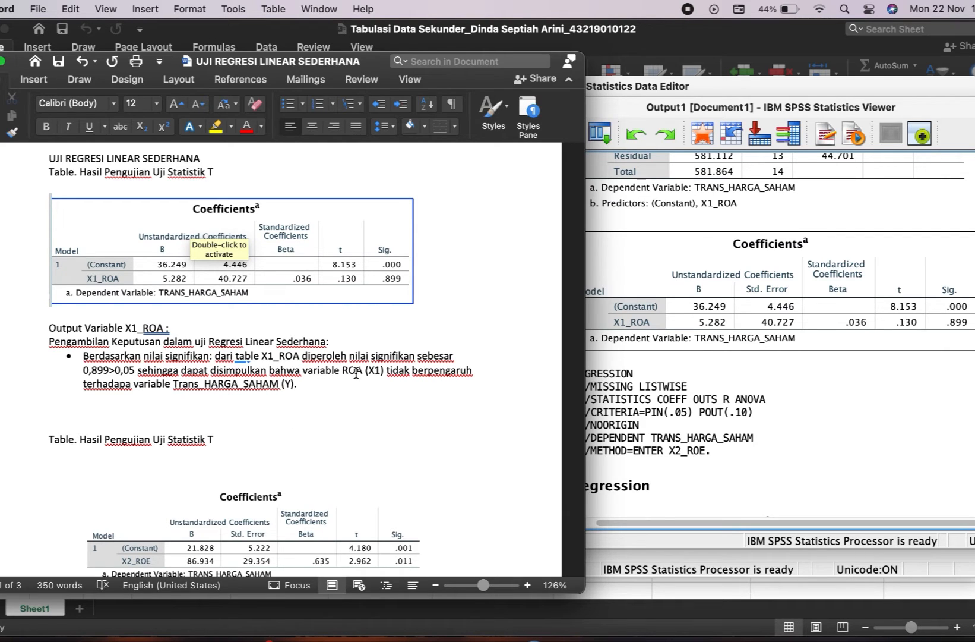
left_click(787, 363)
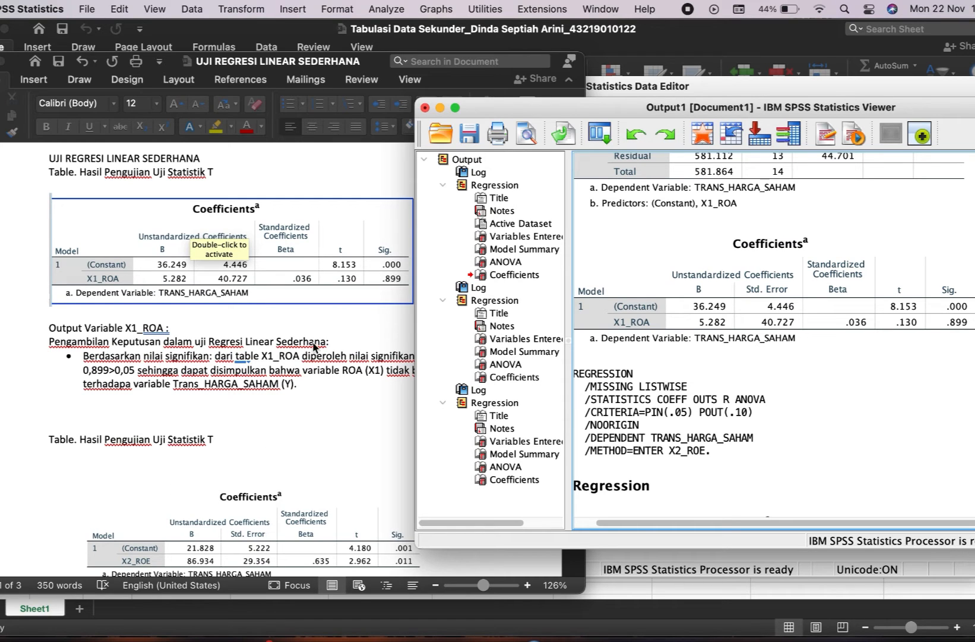
left_click(922, 324)
left_click(762, 376)
Step: Move on to the X2_ROE Coefficients table and its interpretation in the Word document
scroll(243, 356, "down", 2)
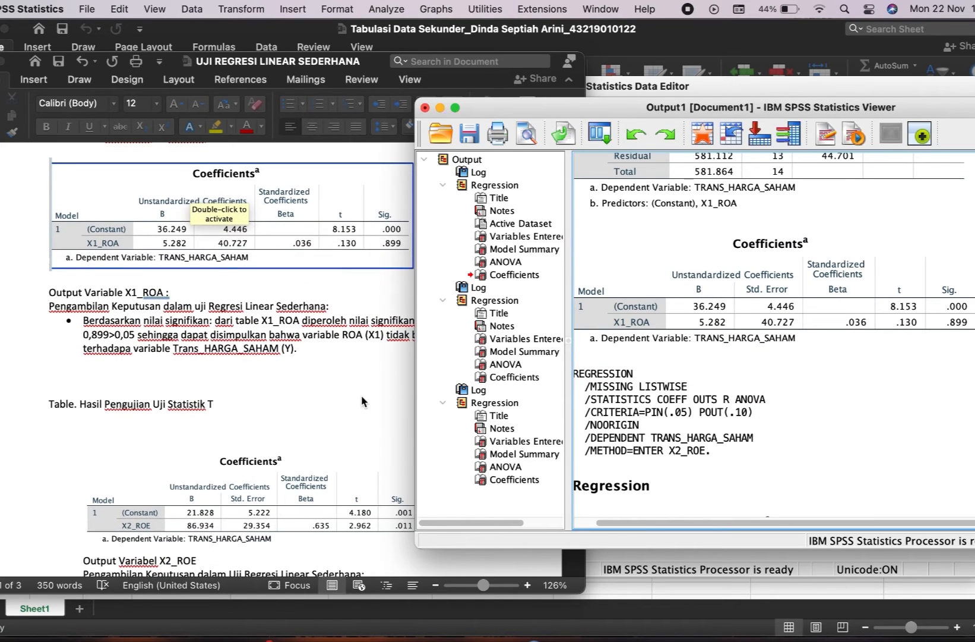
scroll(339, 385, "down", 5)
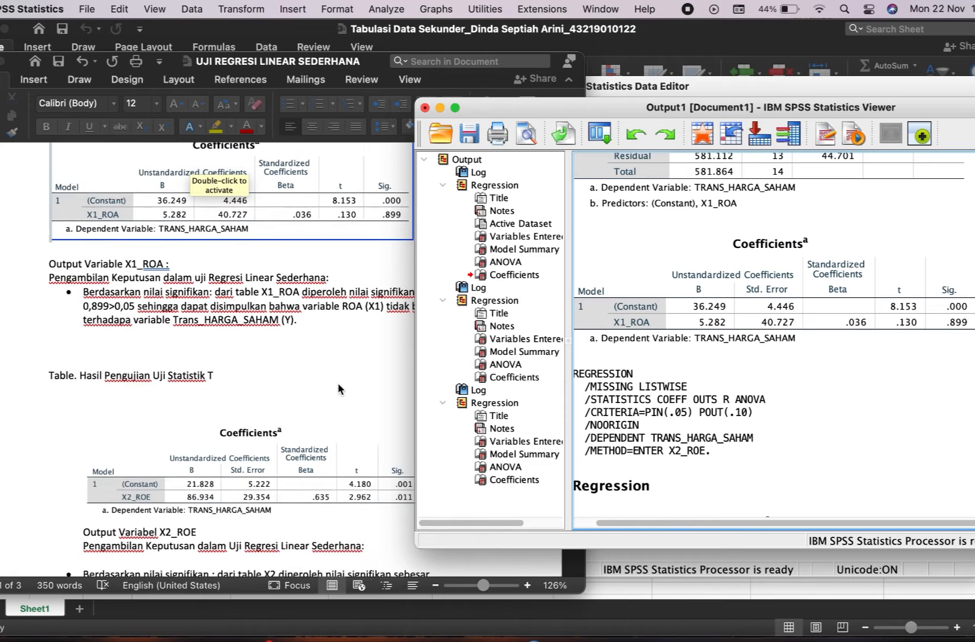
scroll(338, 387, "down", 3)
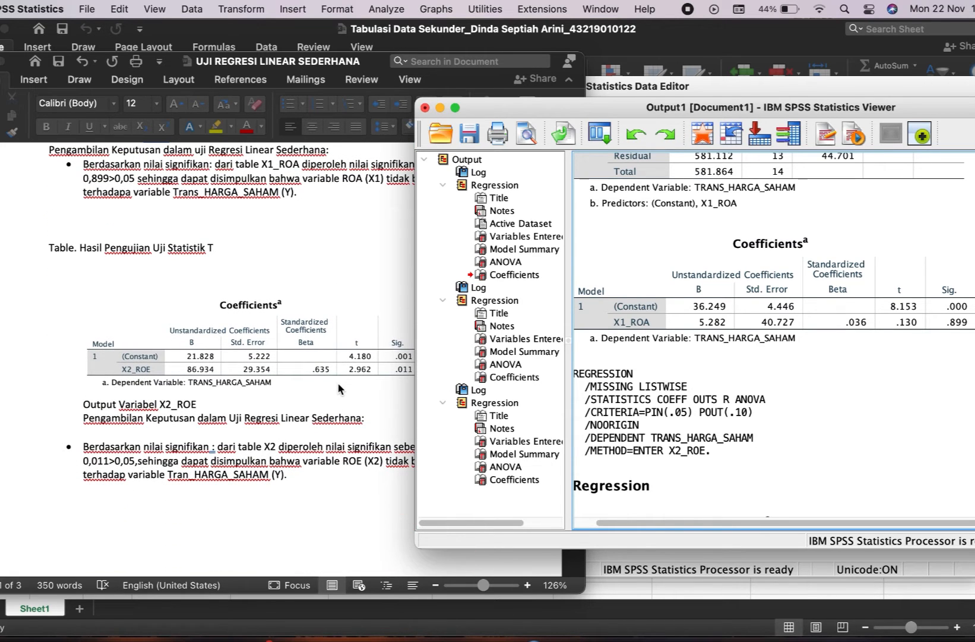
left_click(767, 262)
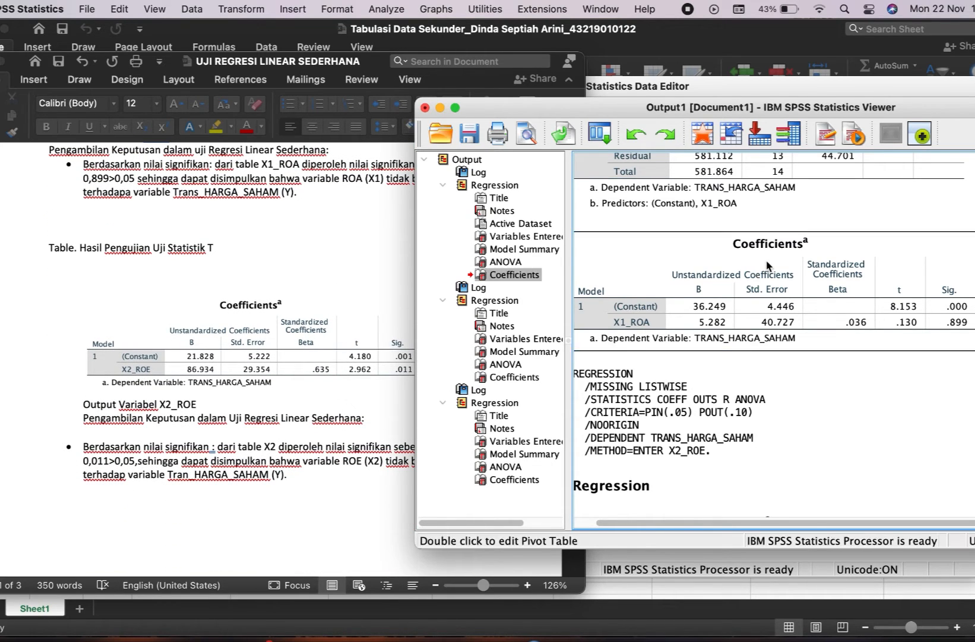
left_click(328, 380)
scroll(328, 381, "down", 3)
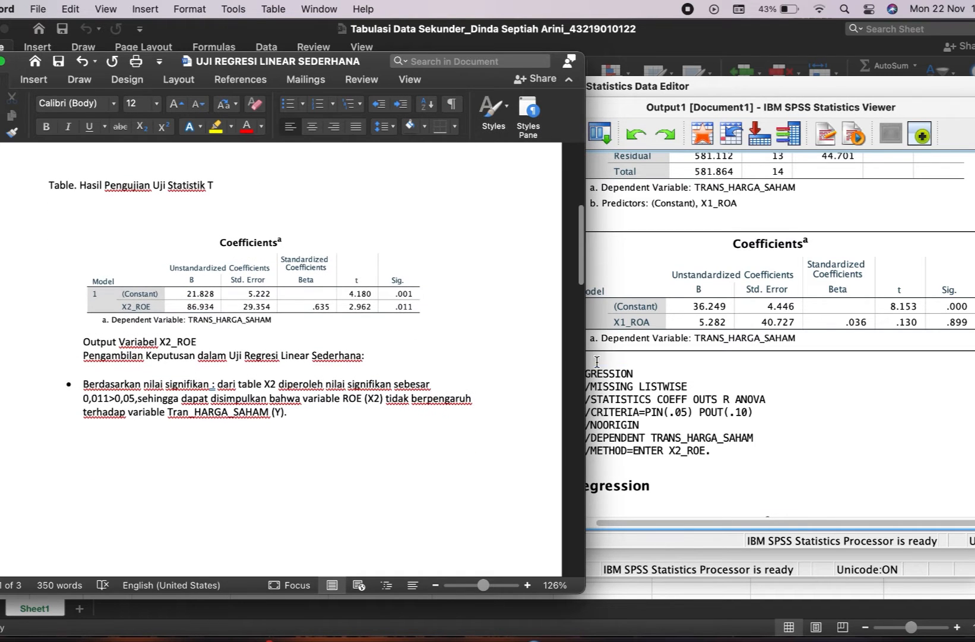
Step: Locate the Coefficients table of the X2_ROE regression in the SPSS output
scroll(742, 369, "up", 5)
left_click(742, 369)
scroll(772, 344, "up", 2)
scroll(820, 323, "down", 3)
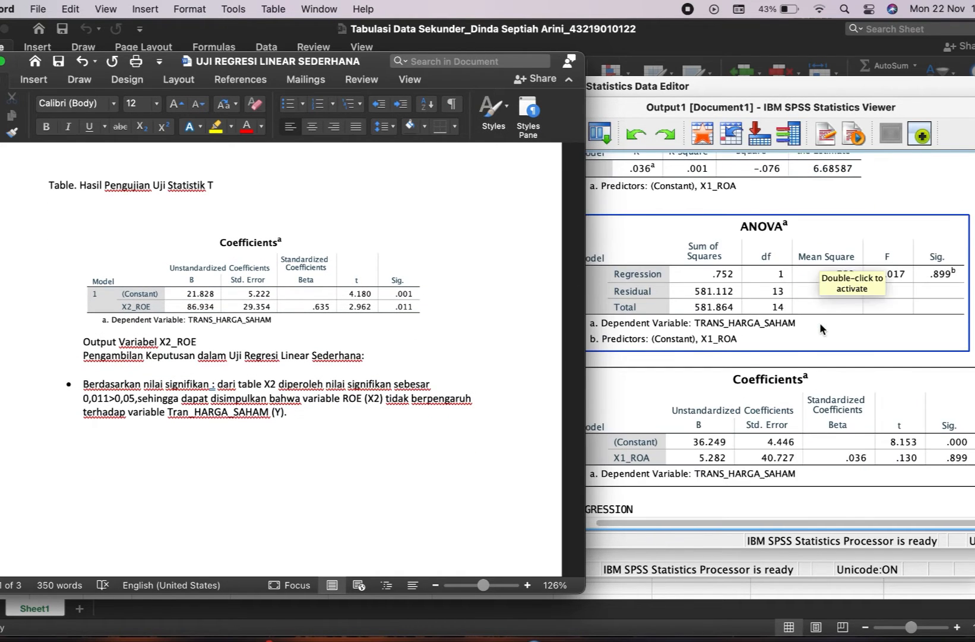
scroll(819, 323, "up", 5)
left_click(820, 325)
scroll(821, 325, "down", 2)
scroll(820, 329, "up", 10)
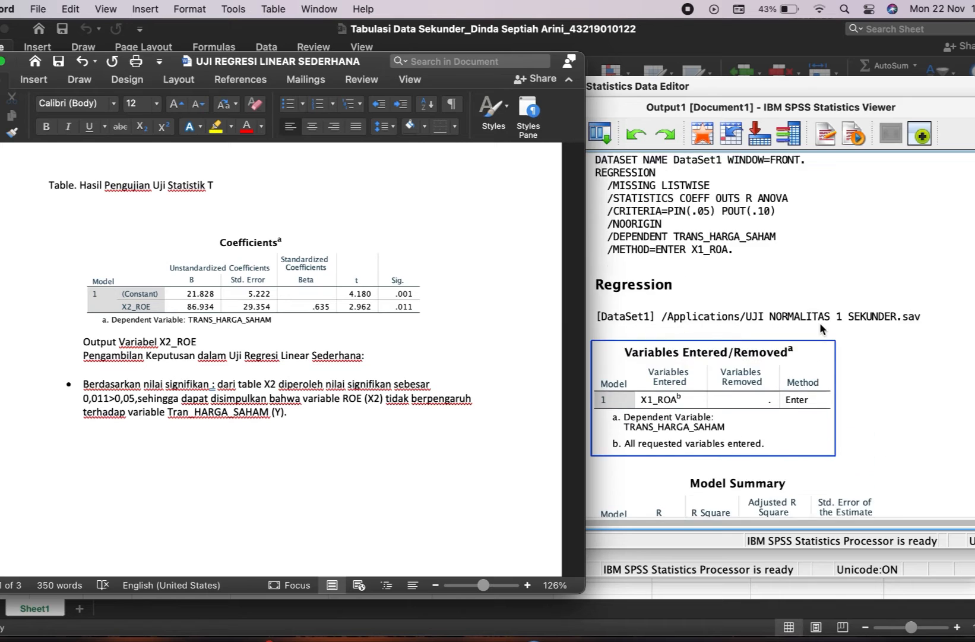
scroll(822, 328, "down", 10)
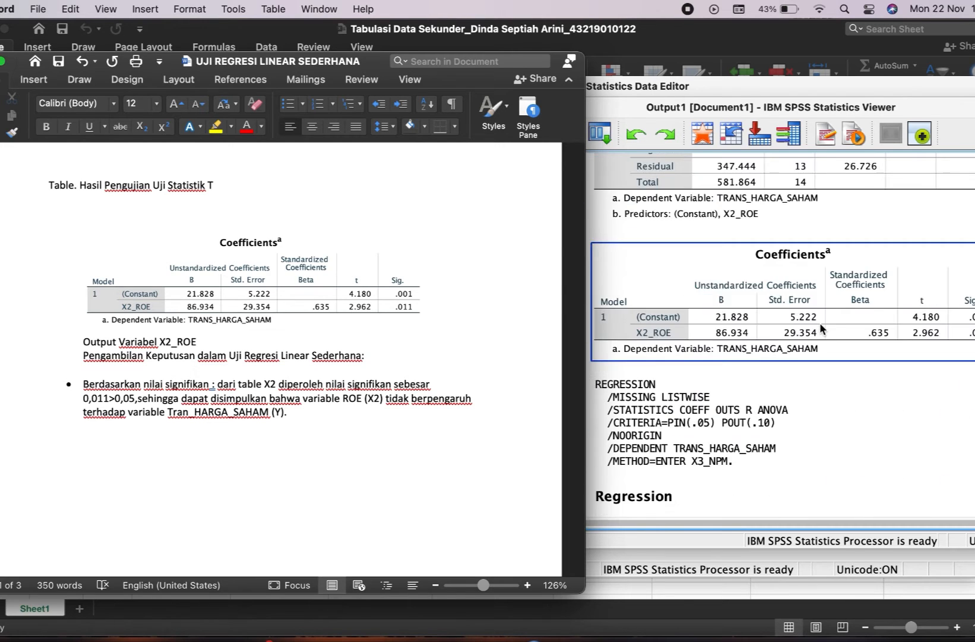
scroll(820, 323, "down", 3)
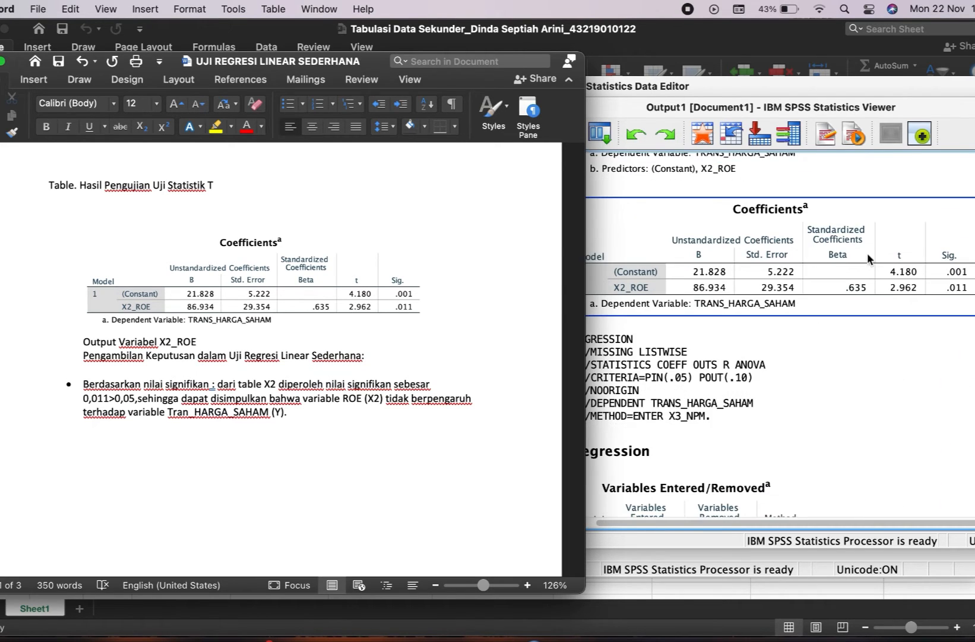
Step: Compare the X2_ROE ANOVA and Coefficients tables with the written X2_ROE significance interpretation in Word
scroll(839, 324, "up", 3)
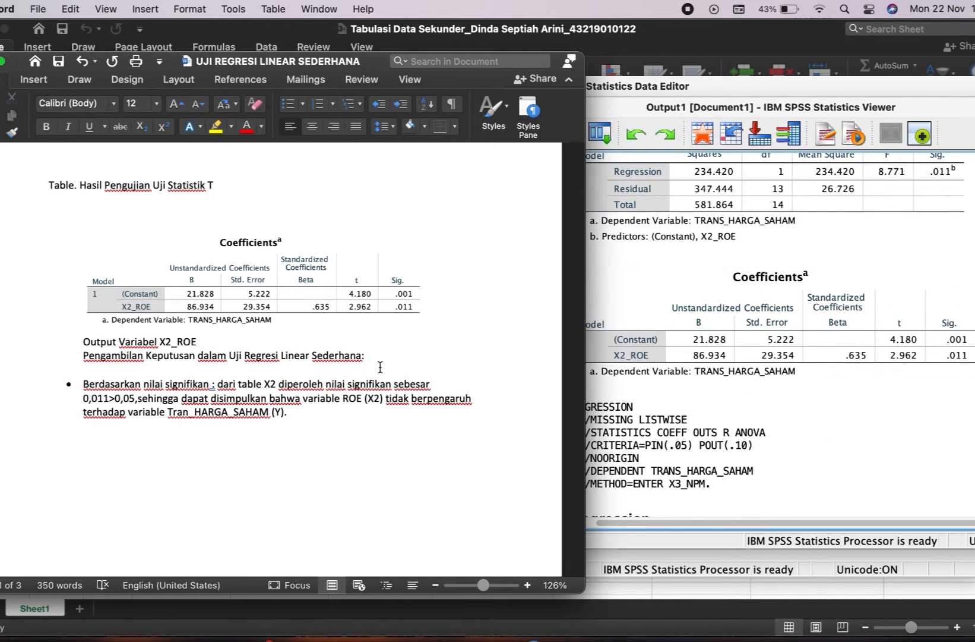
scroll(381, 366, "down", 2)
scroll(381, 365, "up", 2)
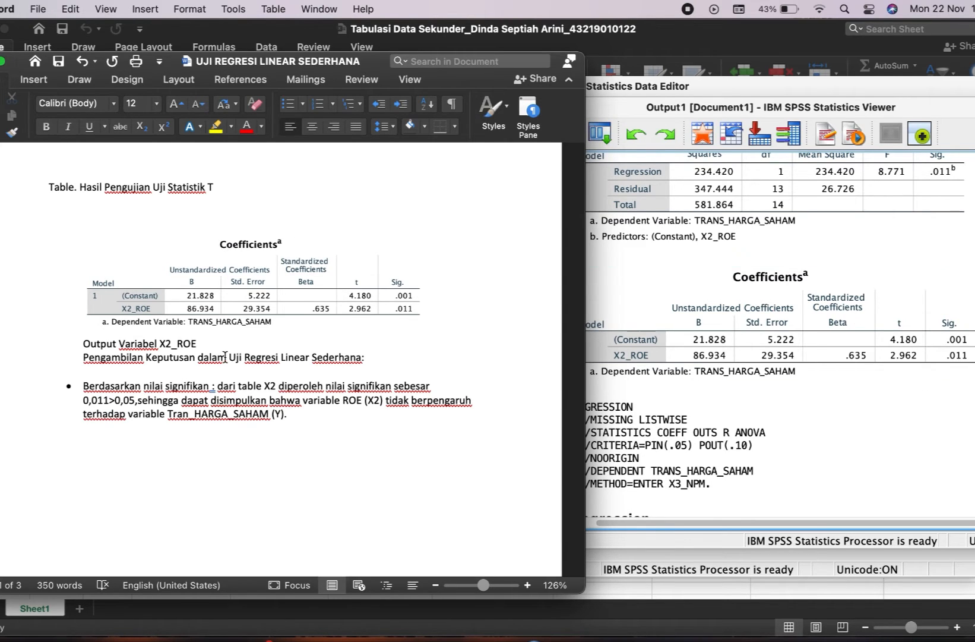
scroll(225, 357, "down", 1)
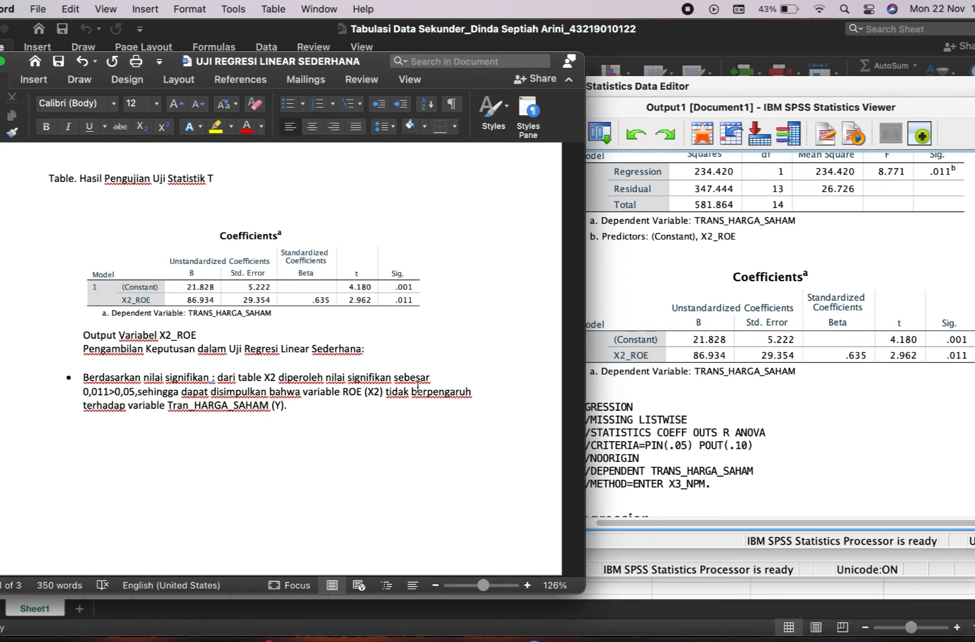
Step: Move on to the X3_NPM Coefficients table and its interpretation on the second page of the Word document
scroll(415, 388, "down", 5)
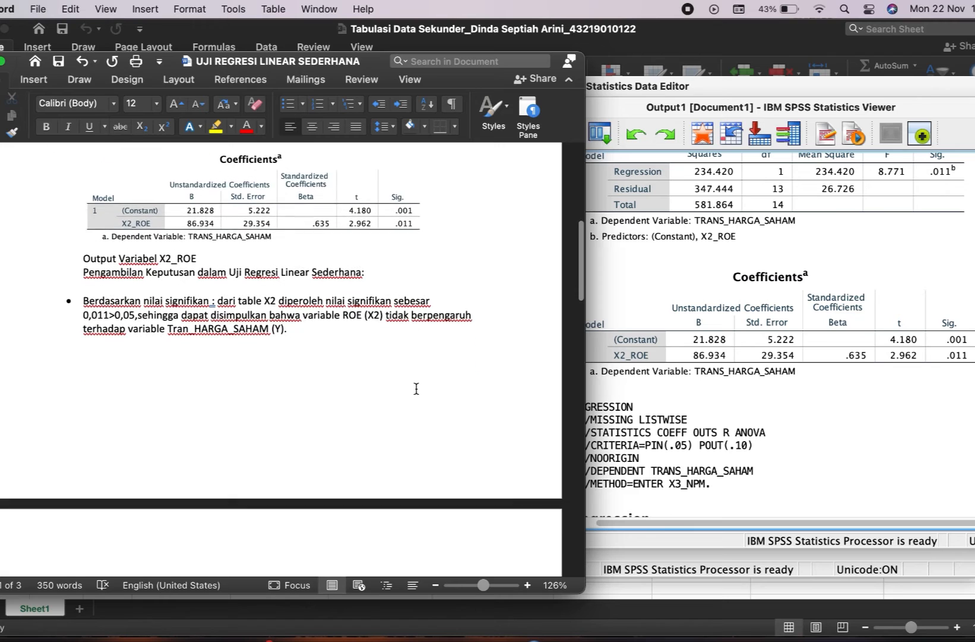
scroll(416, 388, "down", 15)
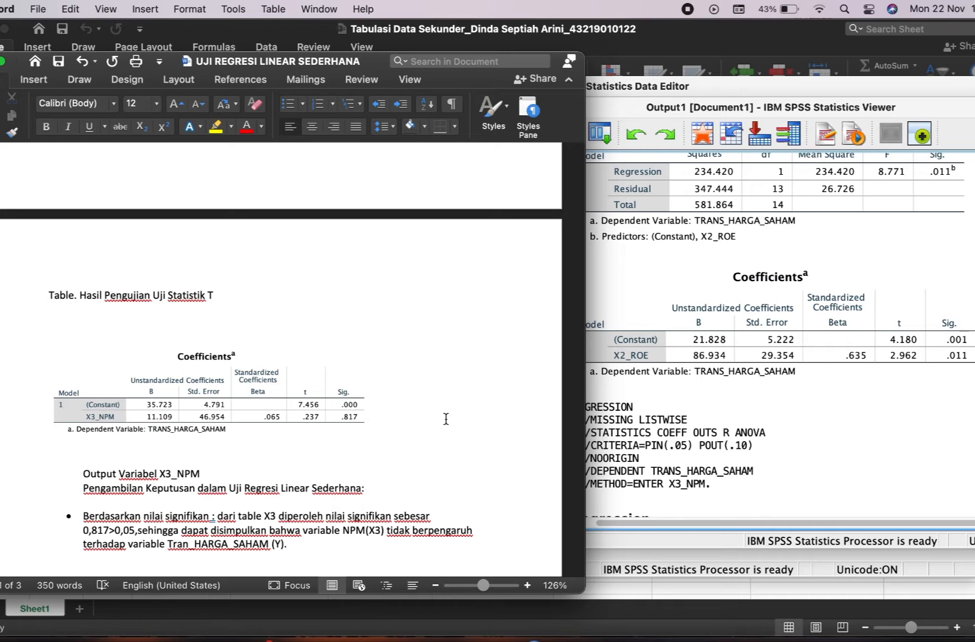
left_click(690, 352)
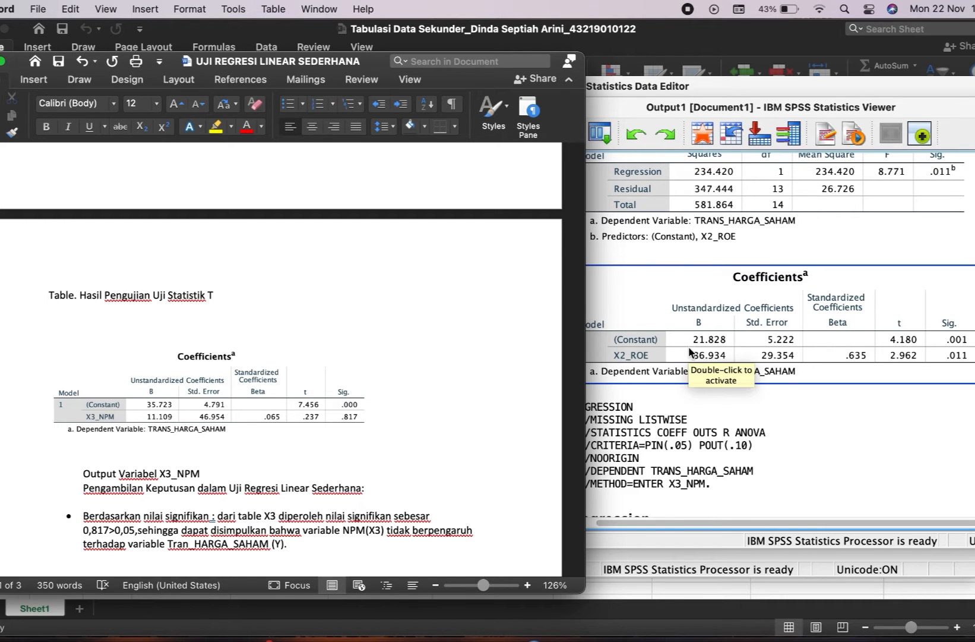
left_click(509, 354)
scroll(509, 357, "down", 6)
Step: Locate the ANOVA and Coefficients tables of the X3_NPM regression in the SPSS output
left_click(808, 332)
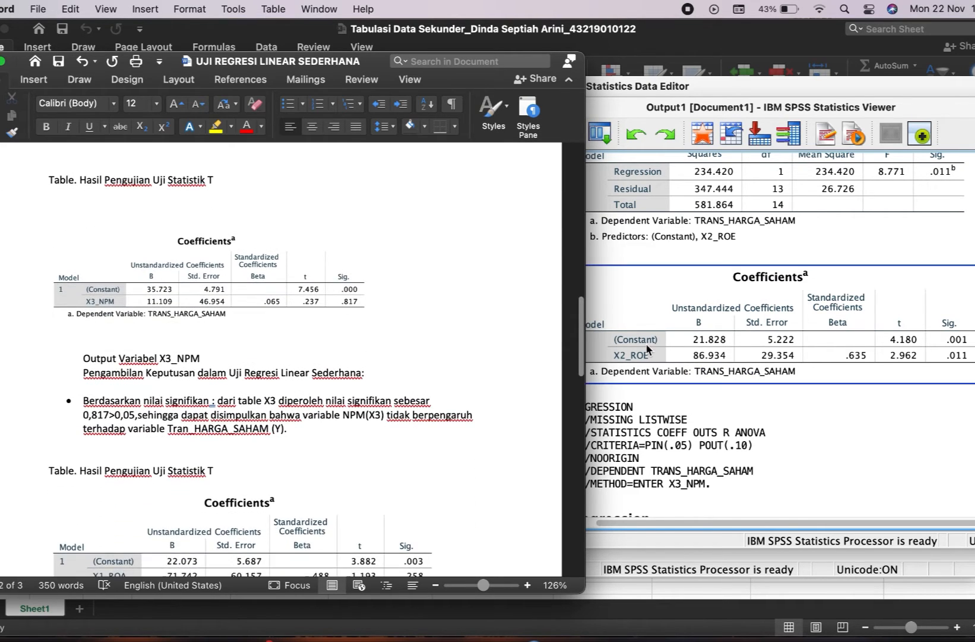
key("Up")
left_click(809, 332)
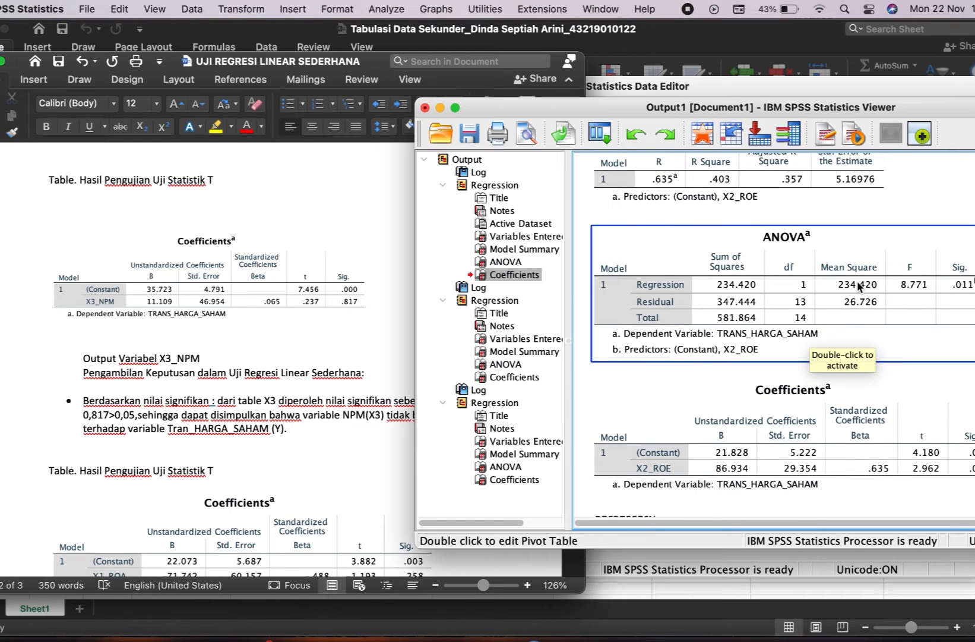
key("Down")
key("Down")
key("Down")
key("Down")
key("Down")
key("Down")
key("Down")
key("Down")
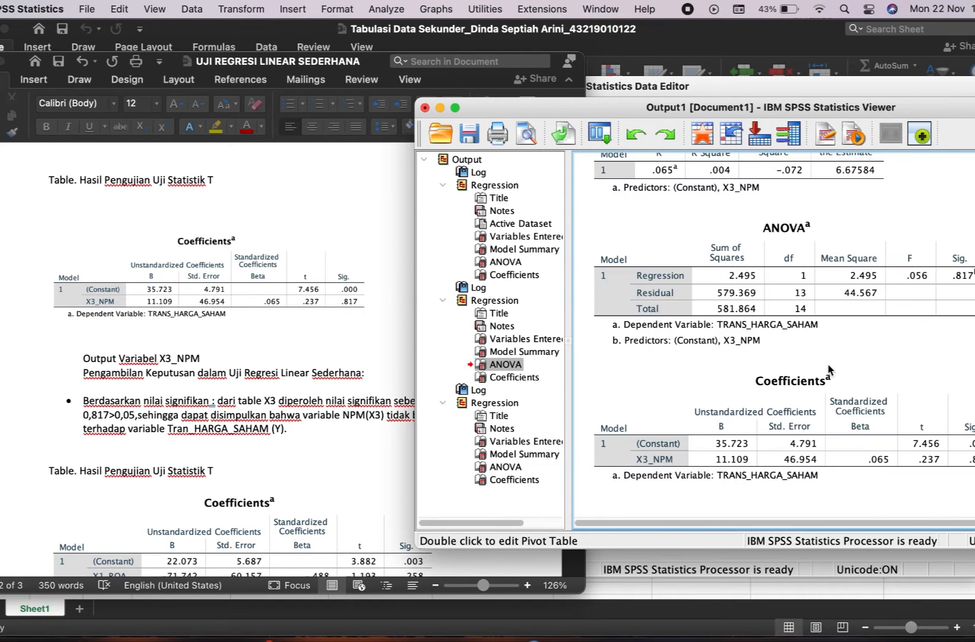
Step: Go back through the SPSS output past the X2_ROE results to the X1_ROA ANOVA and Coefficients tables
key("Down")
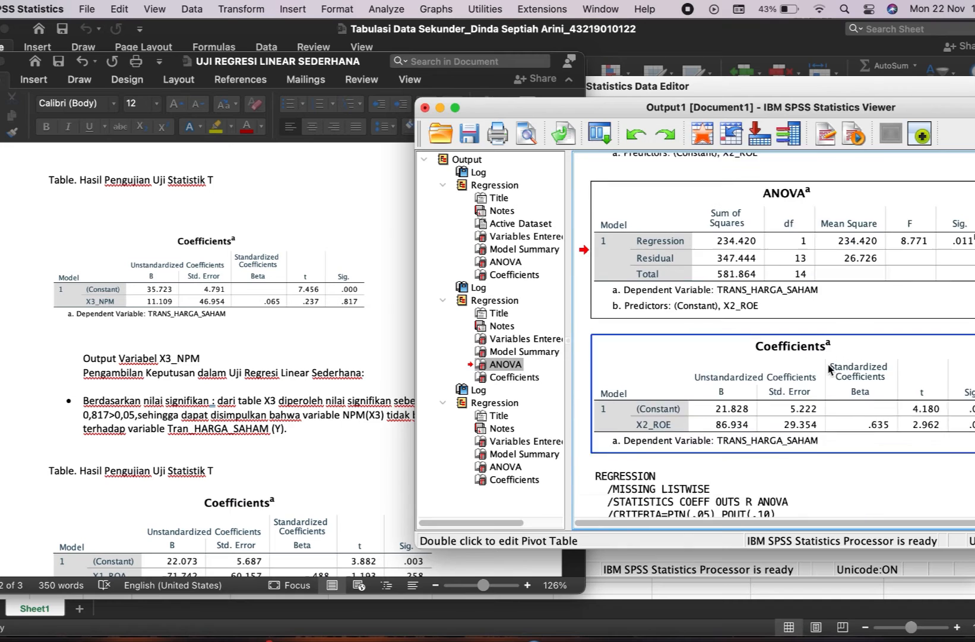
key("Up")
key("Up")
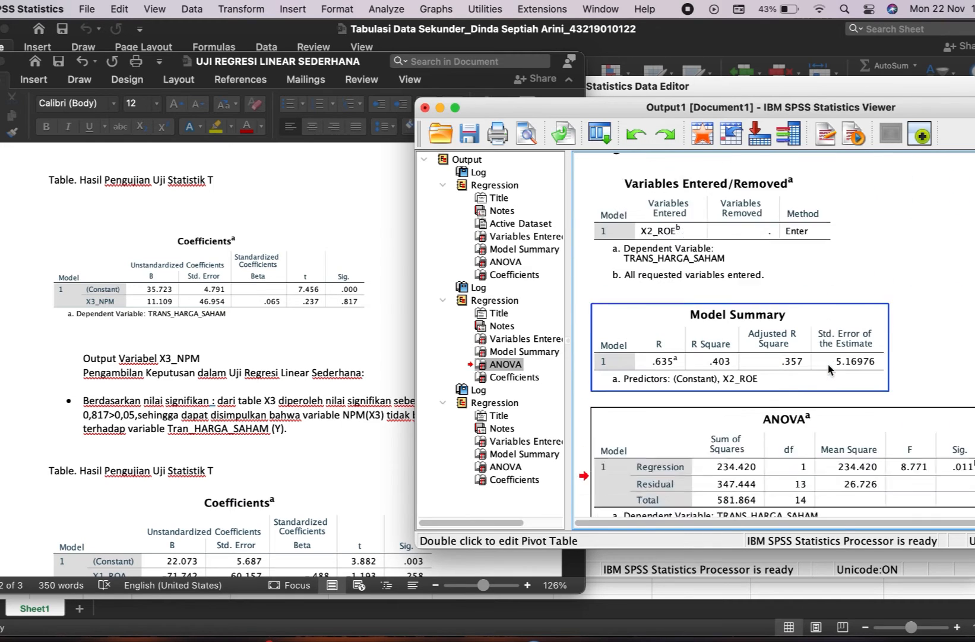
key("Down")
scroll(830, 370, "up", 10)
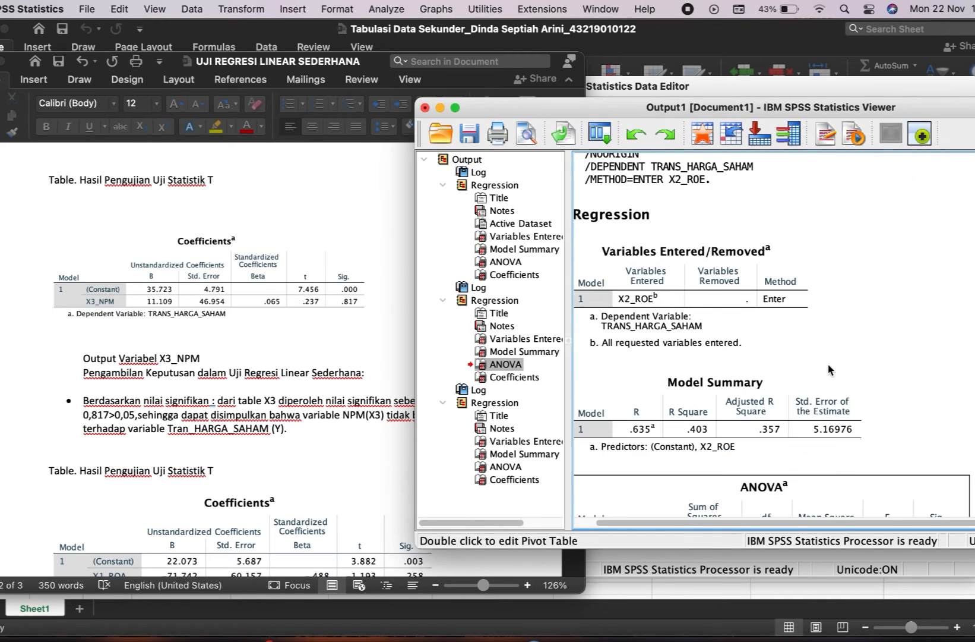
scroll(830, 370, "up", 2)
left_click(830, 370)
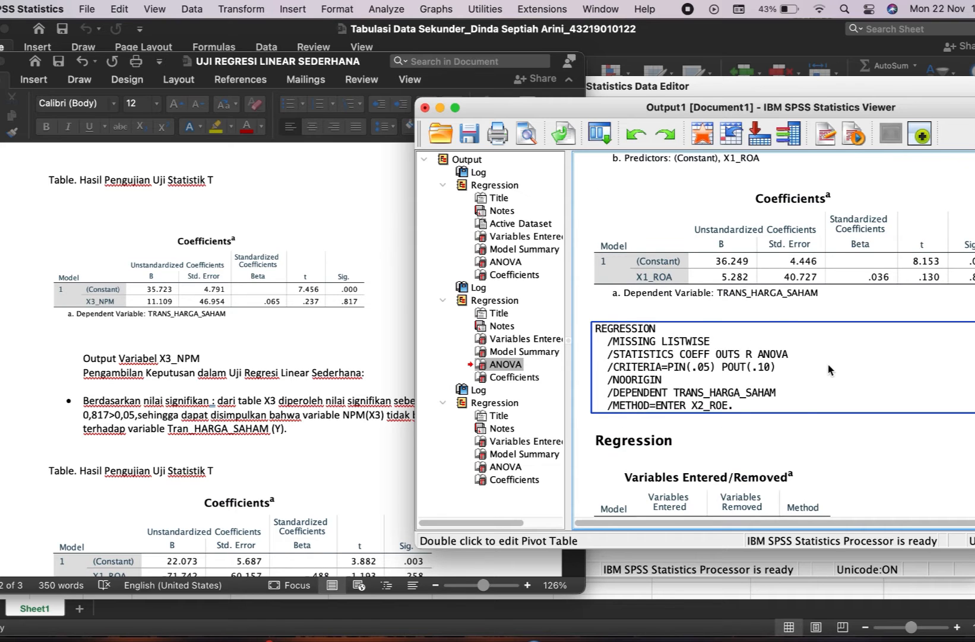
scroll(829, 369, "up", 6)
left_click(830, 369)
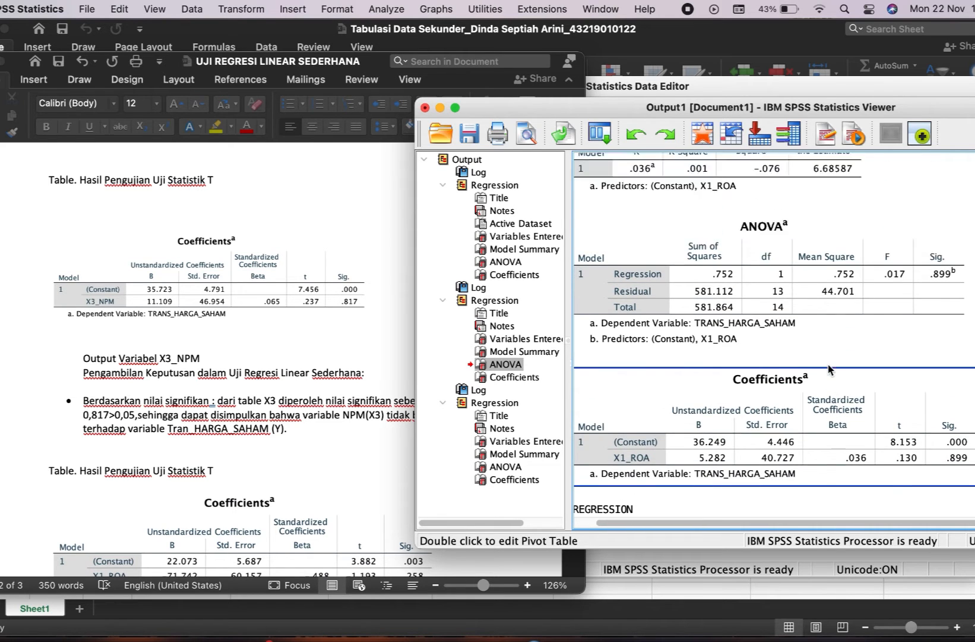
Step: Return to the ANOVA and Coefficients tables of the X3_NPM regression in the SPSS output and examine the significance values
scroll(830, 369, "up", 10)
scroll(830, 369, "down", 15)
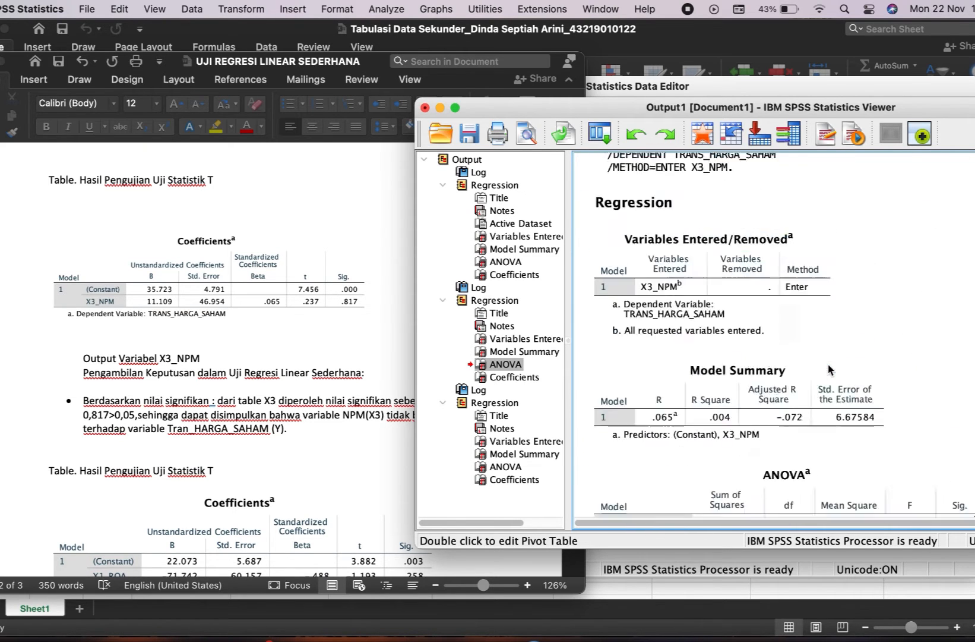
scroll(830, 370, "down", 8)
left_click(830, 369)
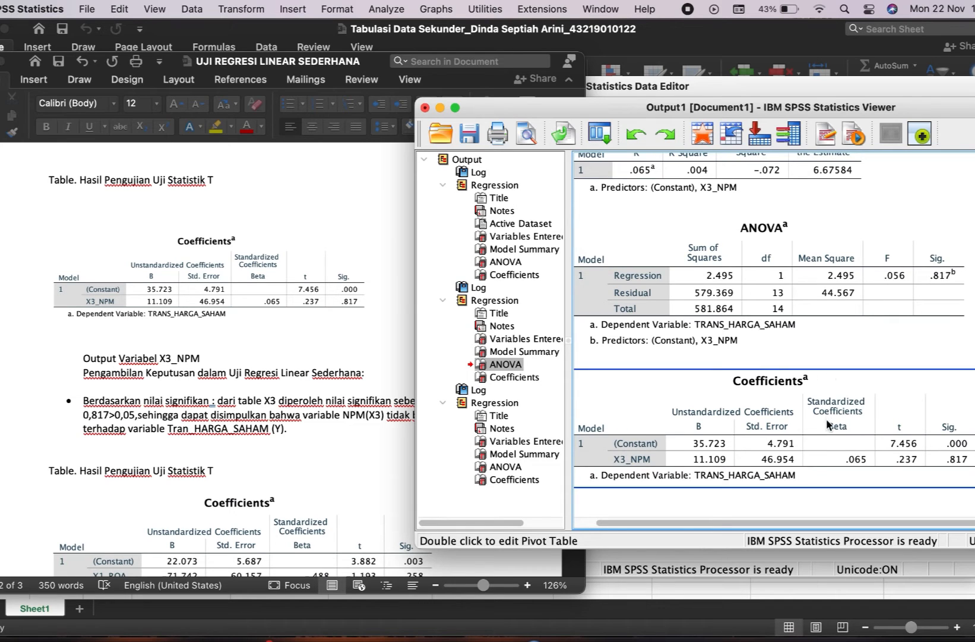
scroll(831, 419, "up", 1)
scroll(830, 419, "down", 1)
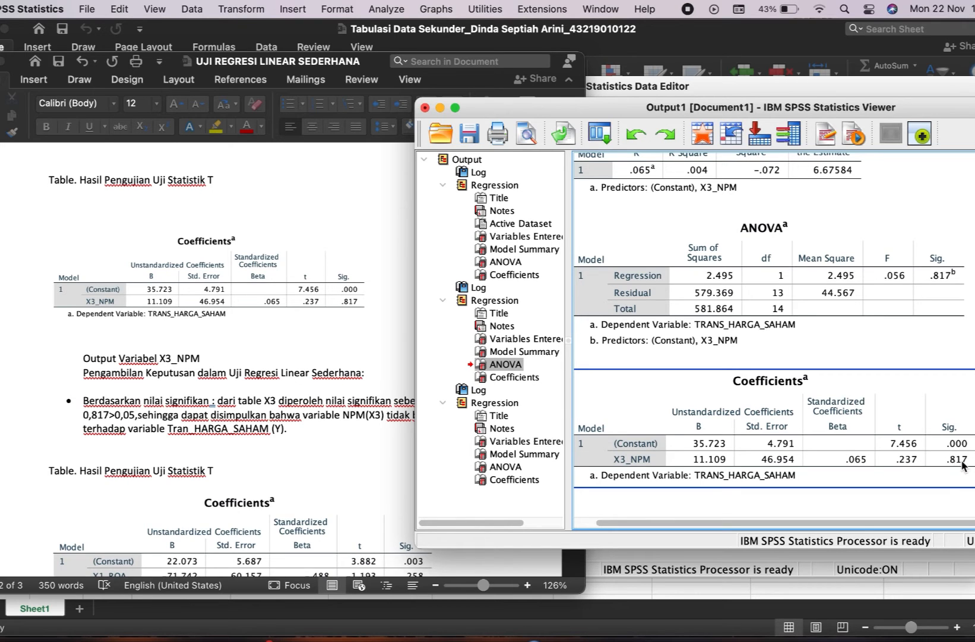
left_click(877, 498)
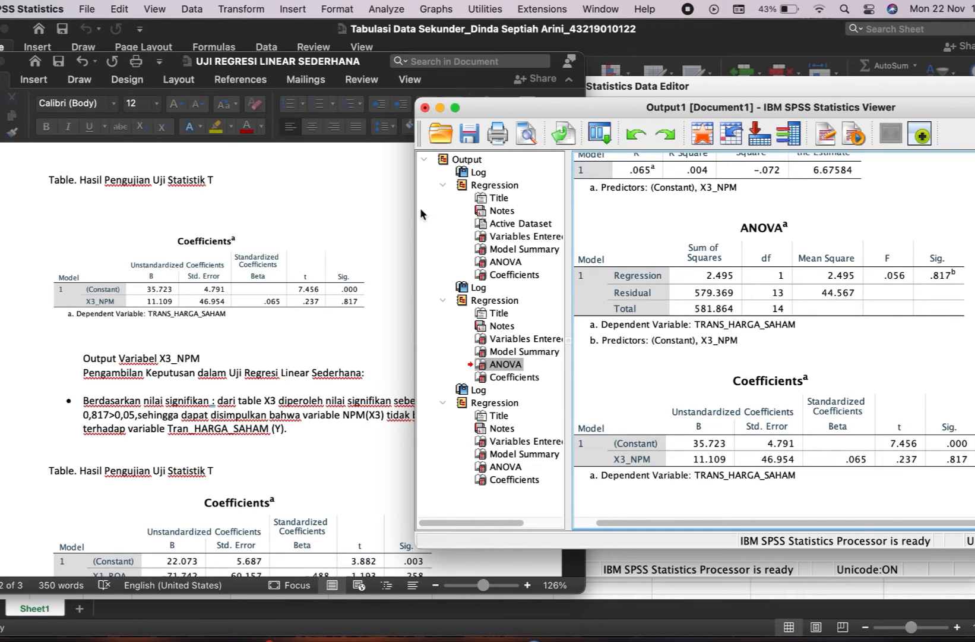
Step: Compare the written X3_NPM significance interpretation in Word with the X3_NPM ANOVA and Coefficients tables in SPSS
left_click(269, 454)
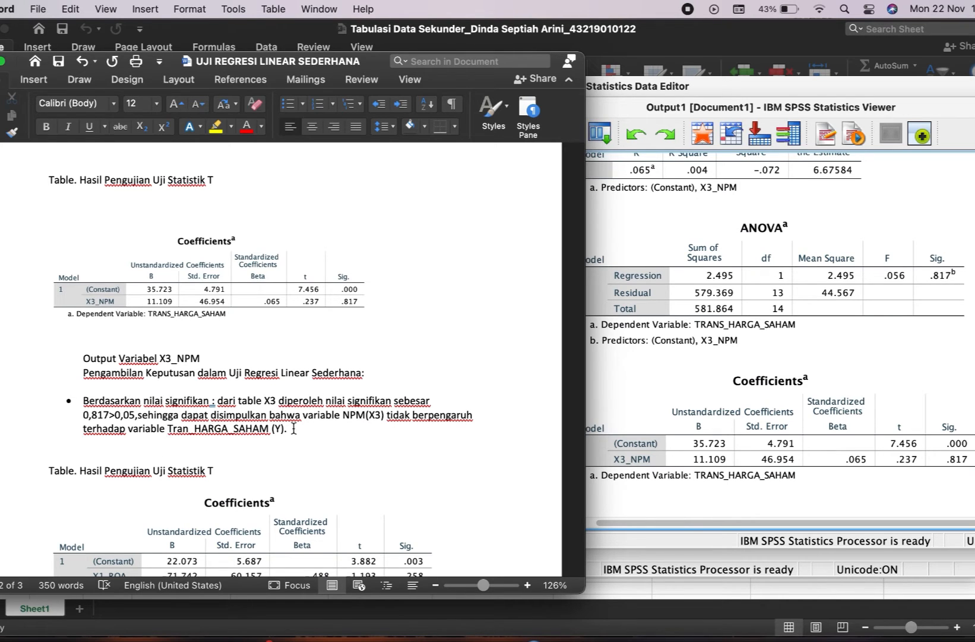
left_click(674, 325)
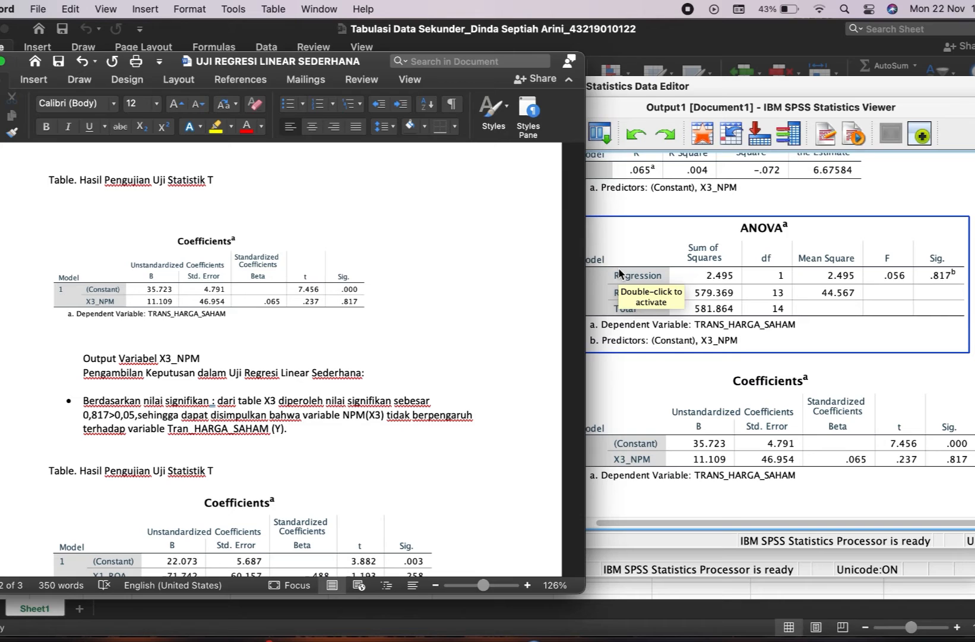
left_click(803, 160)
left_click(899, 444)
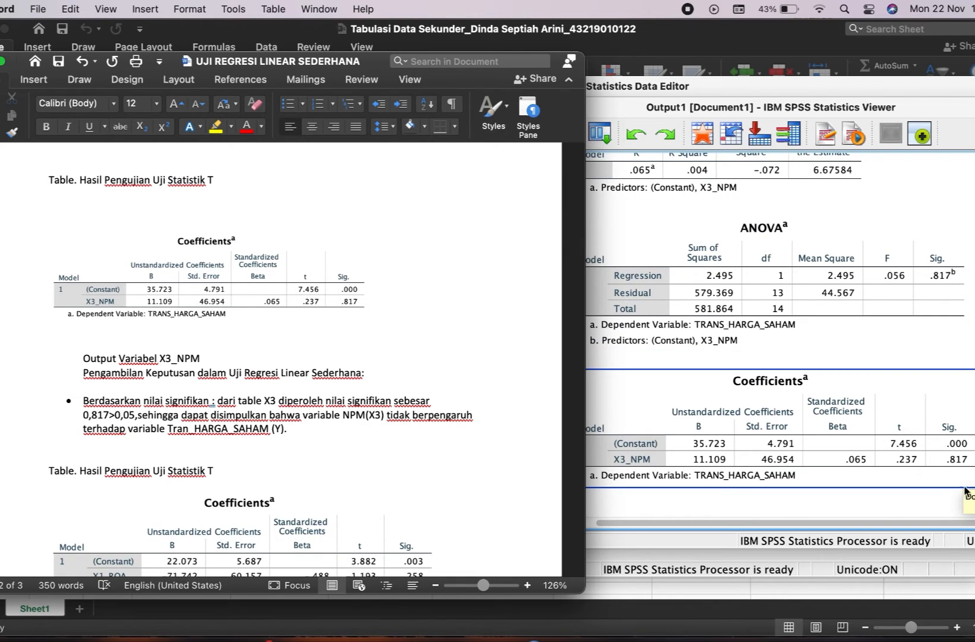
left_click(253, 402)
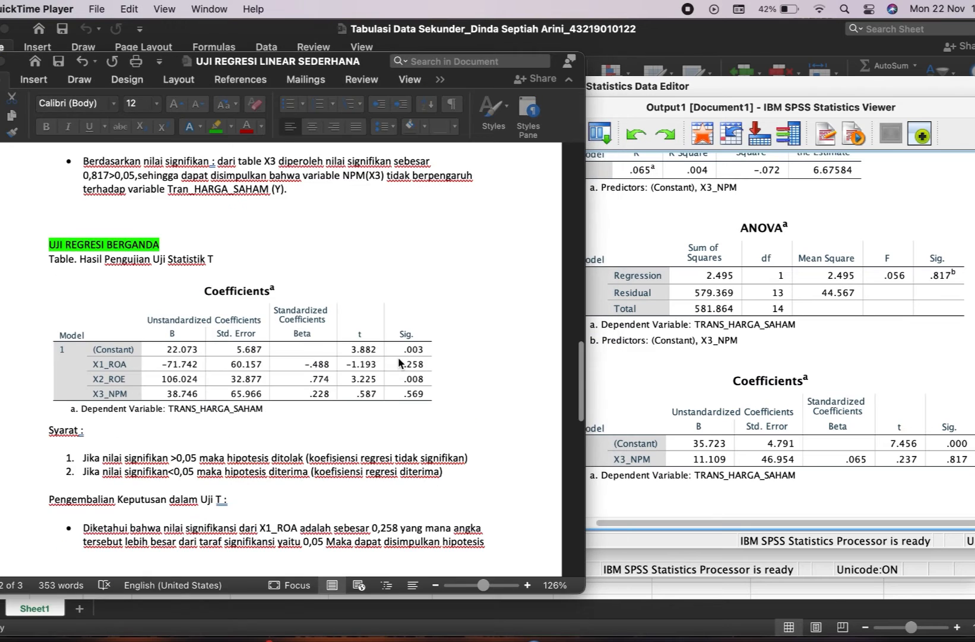
Step: Review the UJI REGRESI BERGANDA section in Word, with its Coefficients table and test criteria, against the preceding simple regression interpretations
scroll(398, 356, "down", 3)
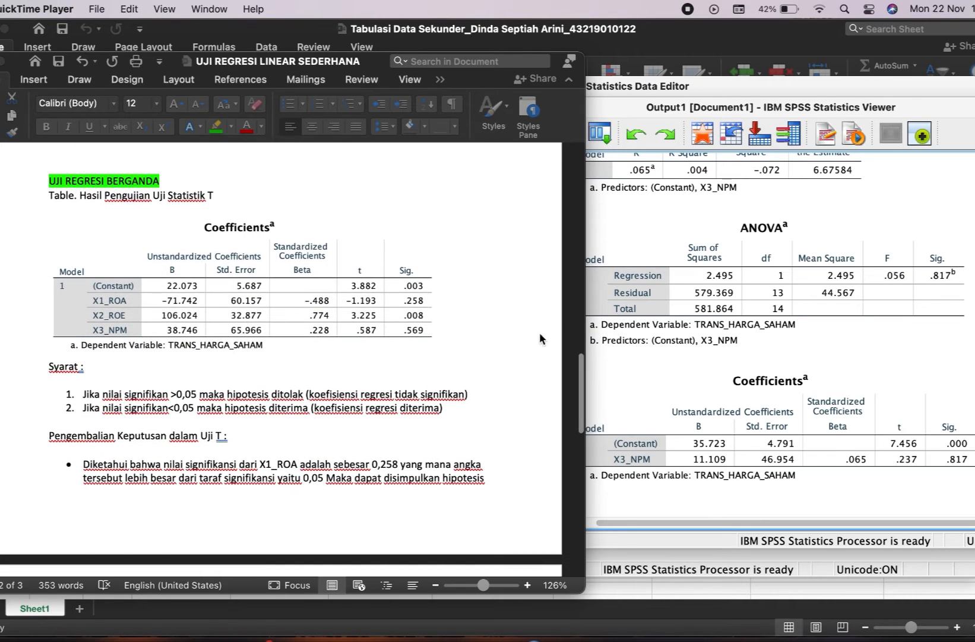
scroll(283, 426, "up", 3)
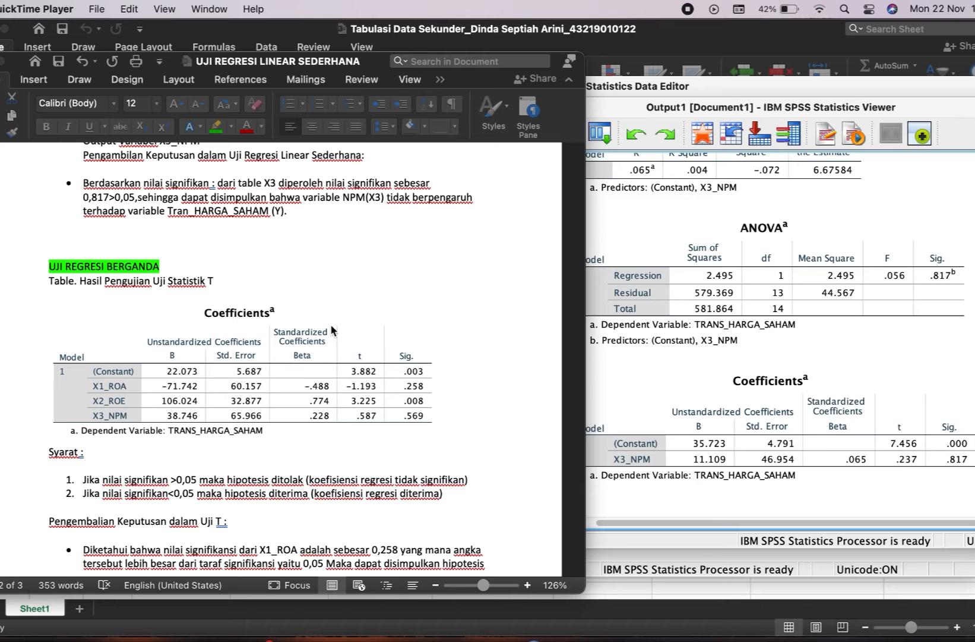
scroll(382, 229, "up", 10)
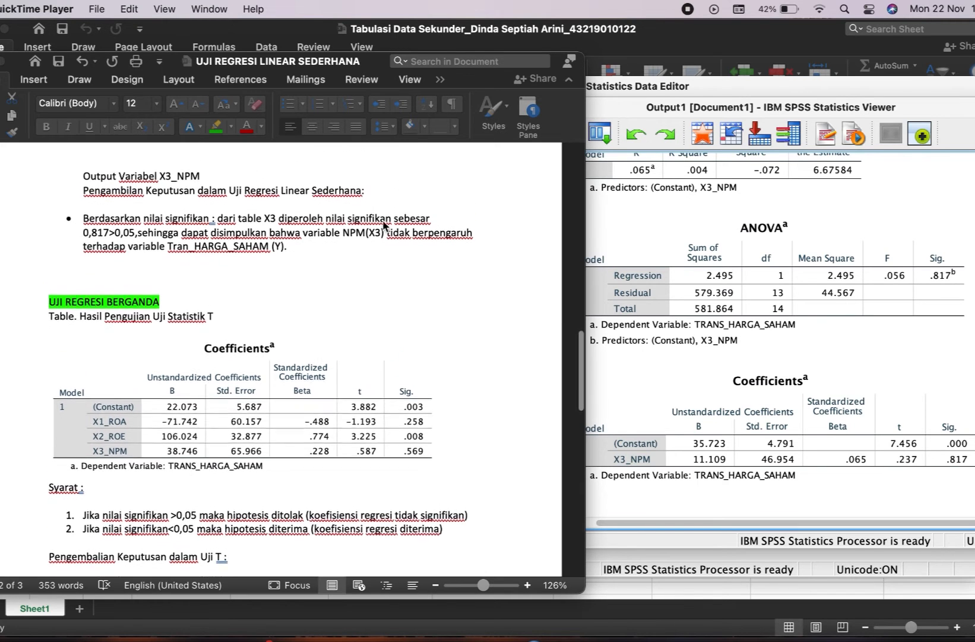
scroll(383, 225, "down", 12)
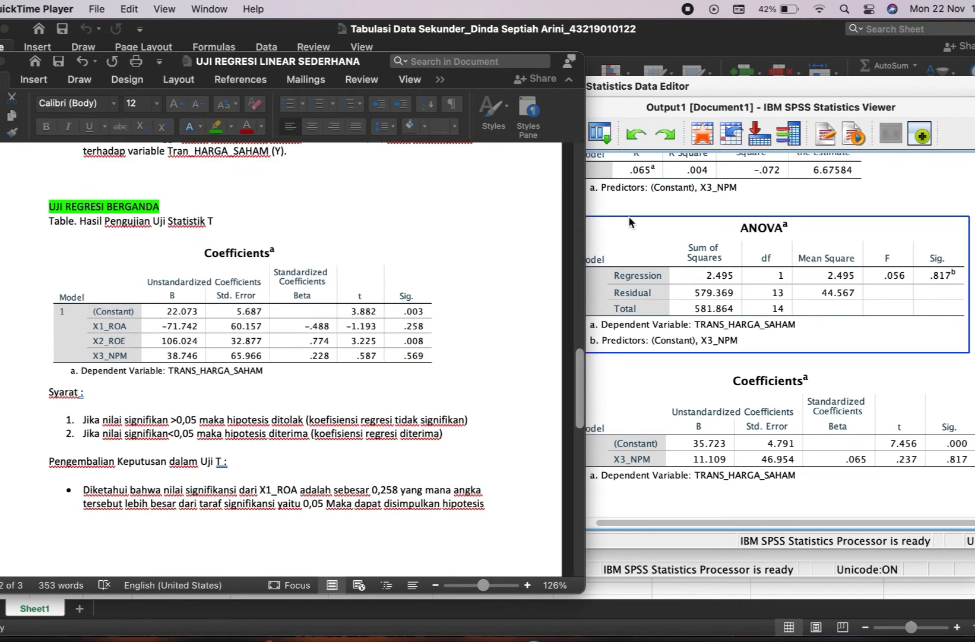
scroll(366, 194, "up", 20)
scroll(366, 193, "down", 13)
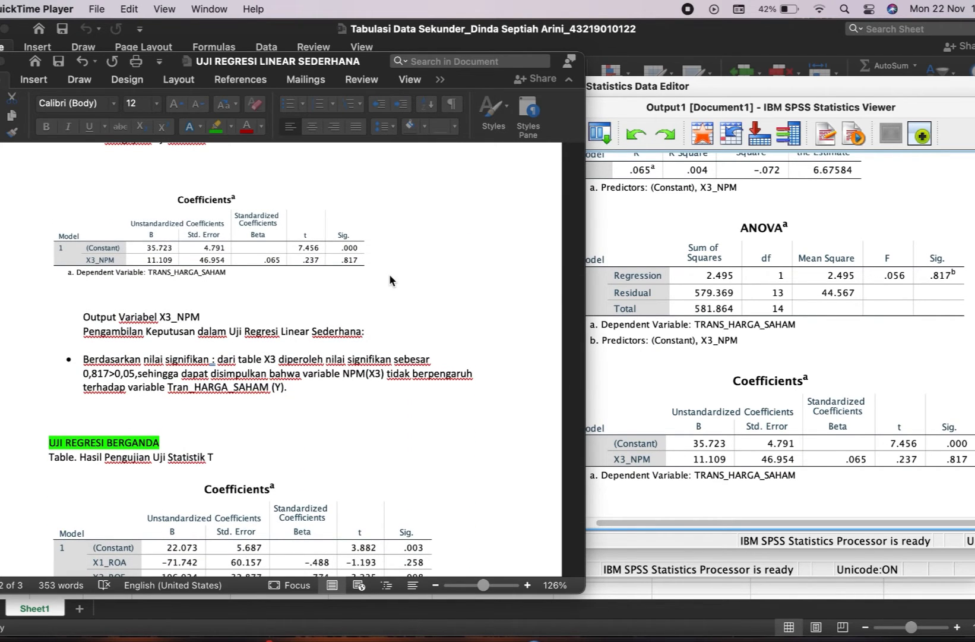
scroll(390, 274, "down", 1)
scroll(236, 375, "up", 5)
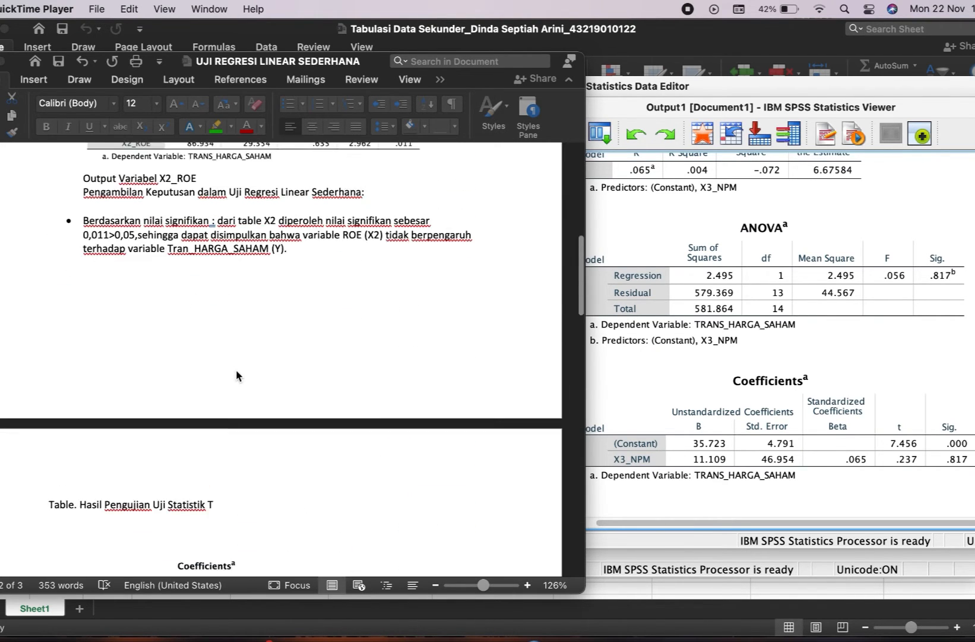
scroll(256, 383, "down", 7)
Step: Switch to the SPSS Data Editor and start a reset Linear Regression with TRANS_HARGA_SAHAM as the dependent variable
left_click(900, 311)
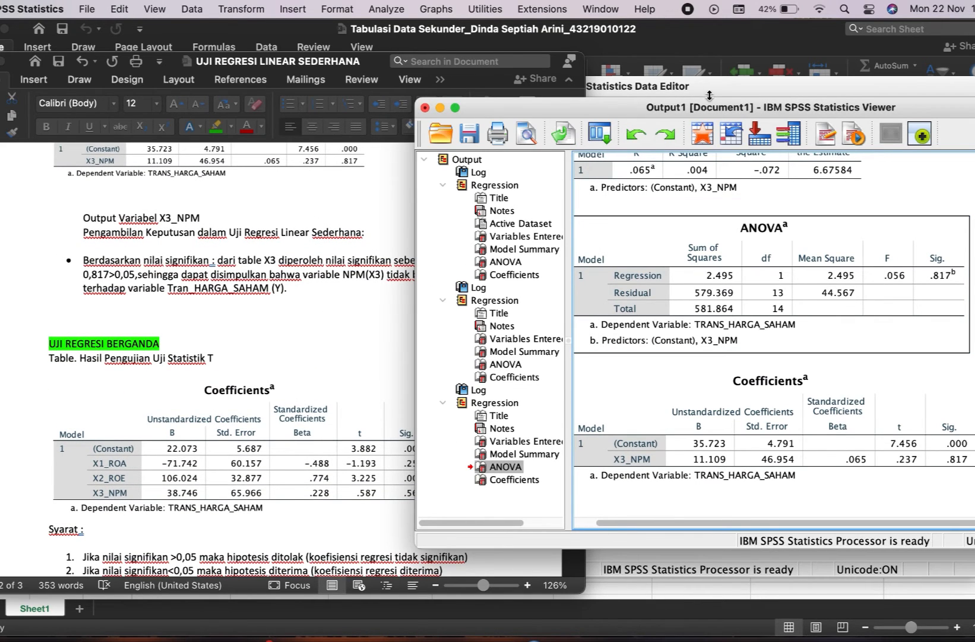
left_click(882, 78)
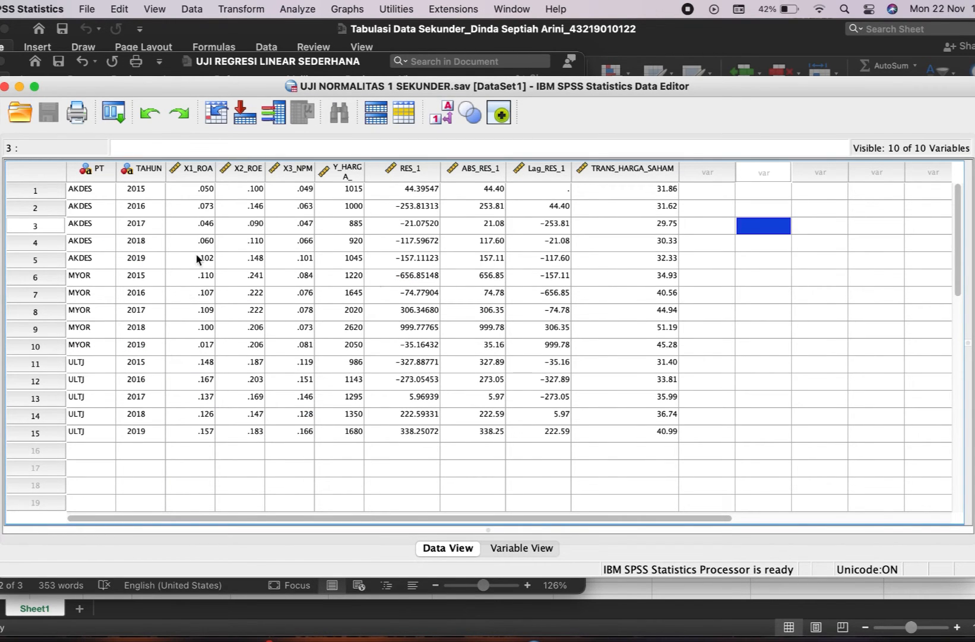
left_click(643, 263)
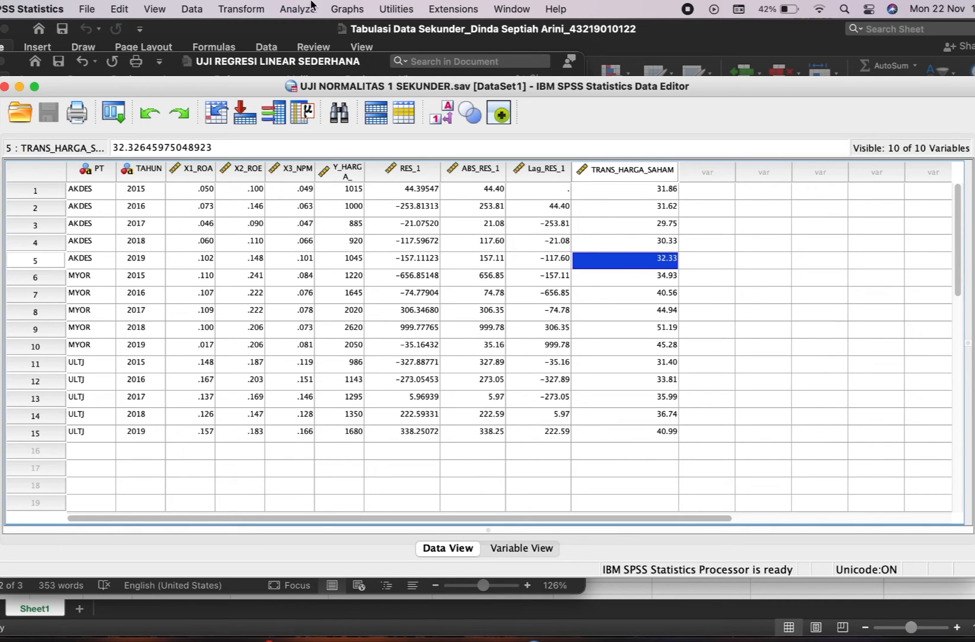
left_click(319, 8)
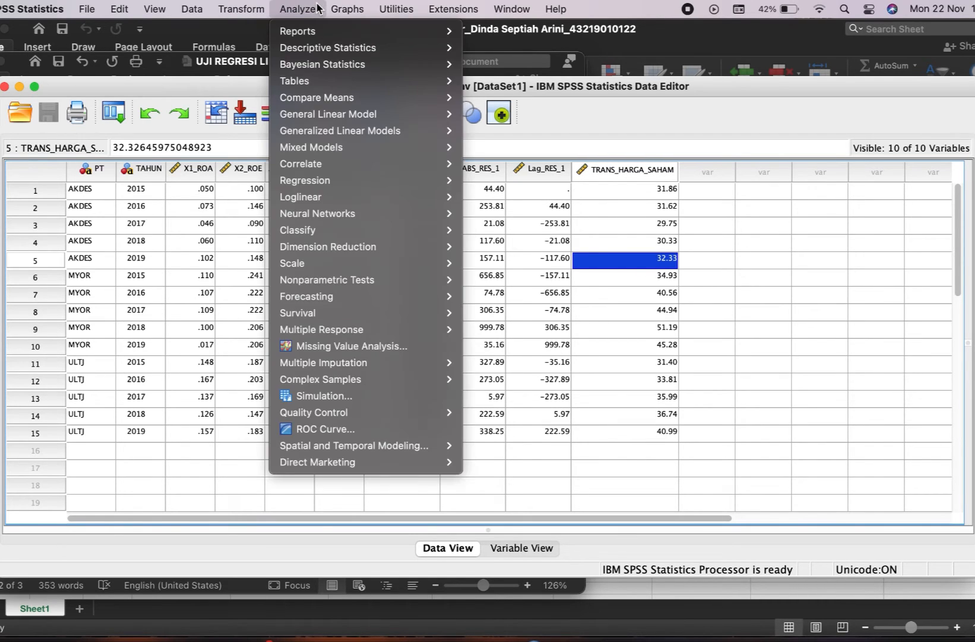
mouse_move(344, 184)
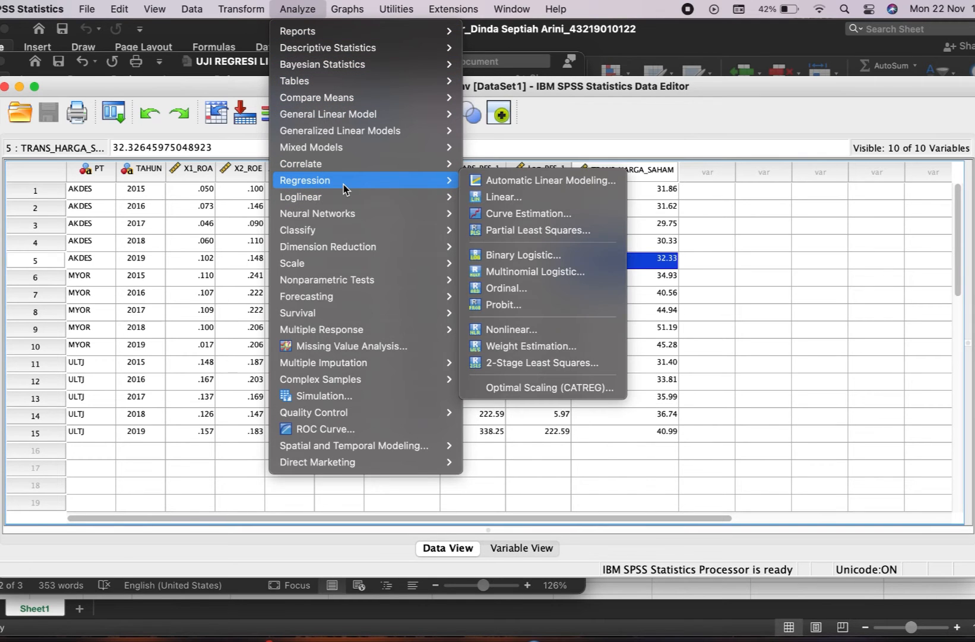
left_click(507, 197)
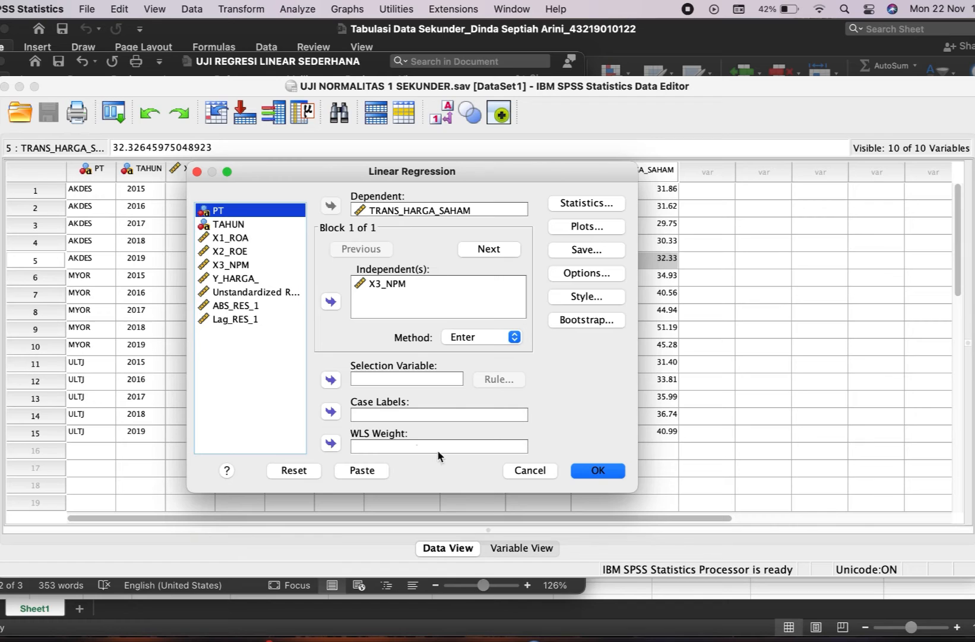
left_click(294, 470)
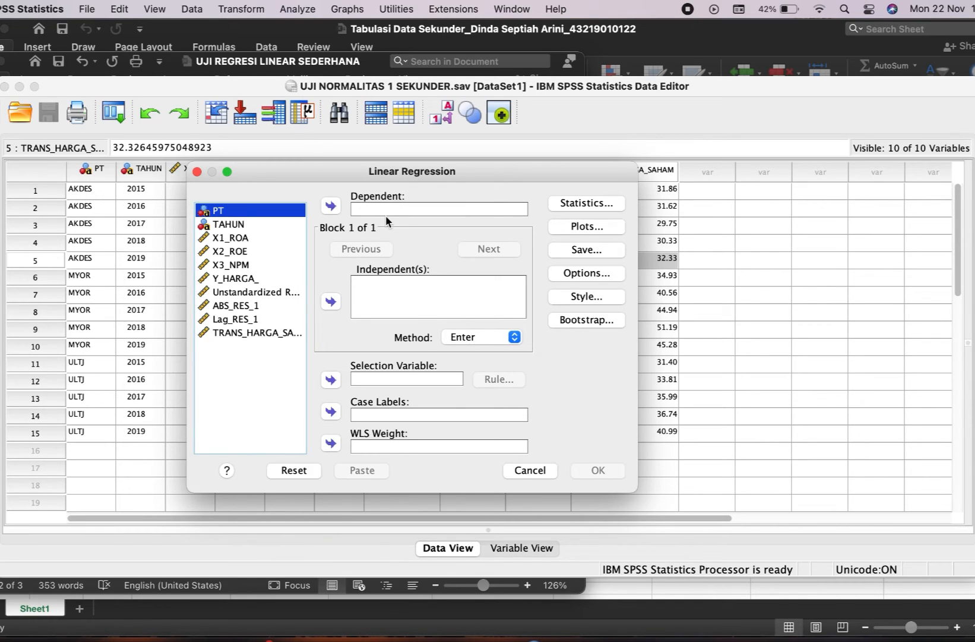
left_click(281, 332)
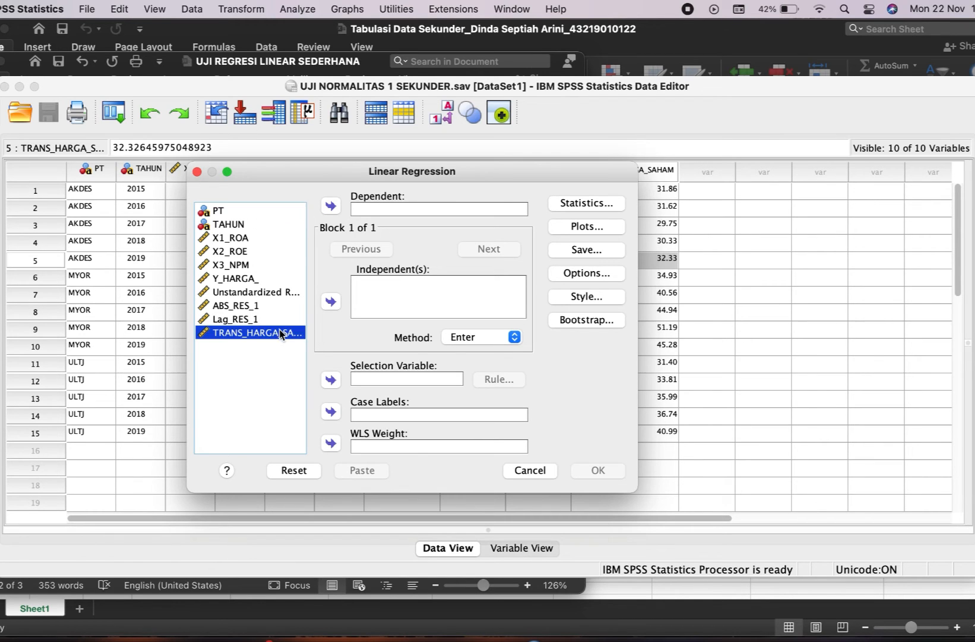
left_click(331, 205)
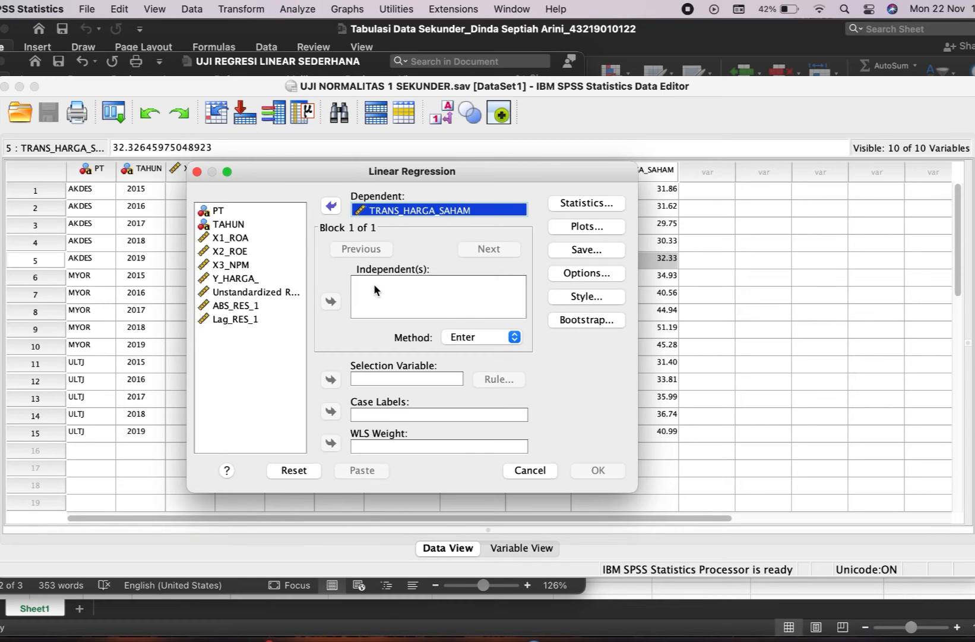
Step: Add X1_ROA, X2_ROE and X3_NPM together as the independent variables of the regression
left_click(247, 236)
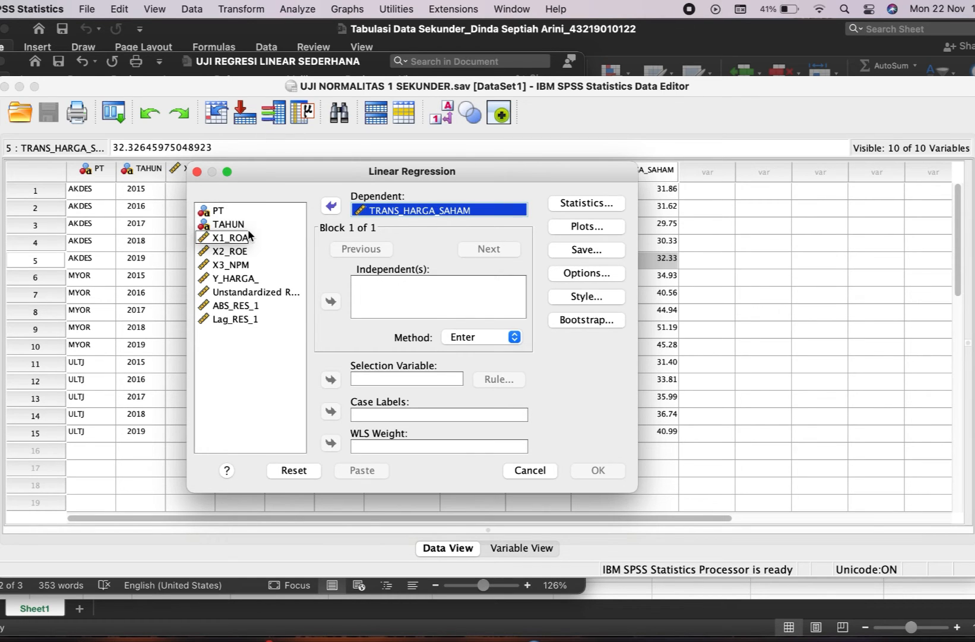
left_click(247, 277)
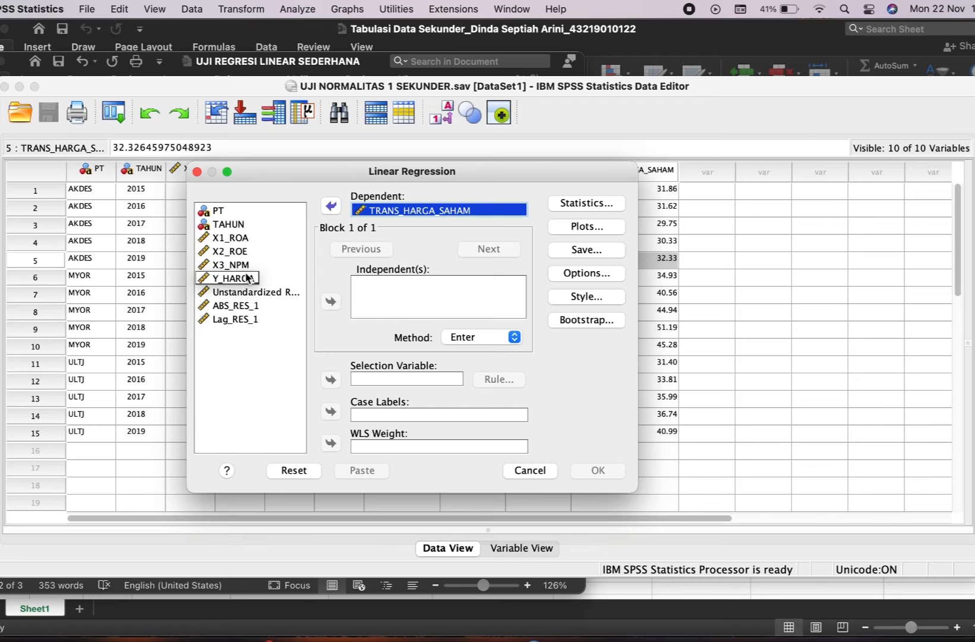
left_click(247, 263)
left_click(240, 238)
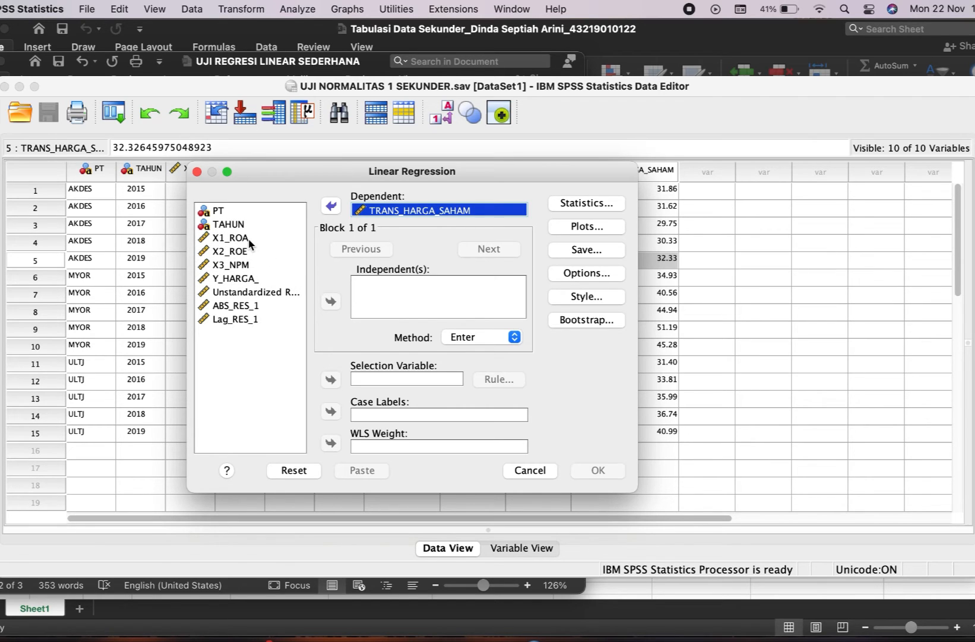
left_click(245, 238)
left_click(333, 301)
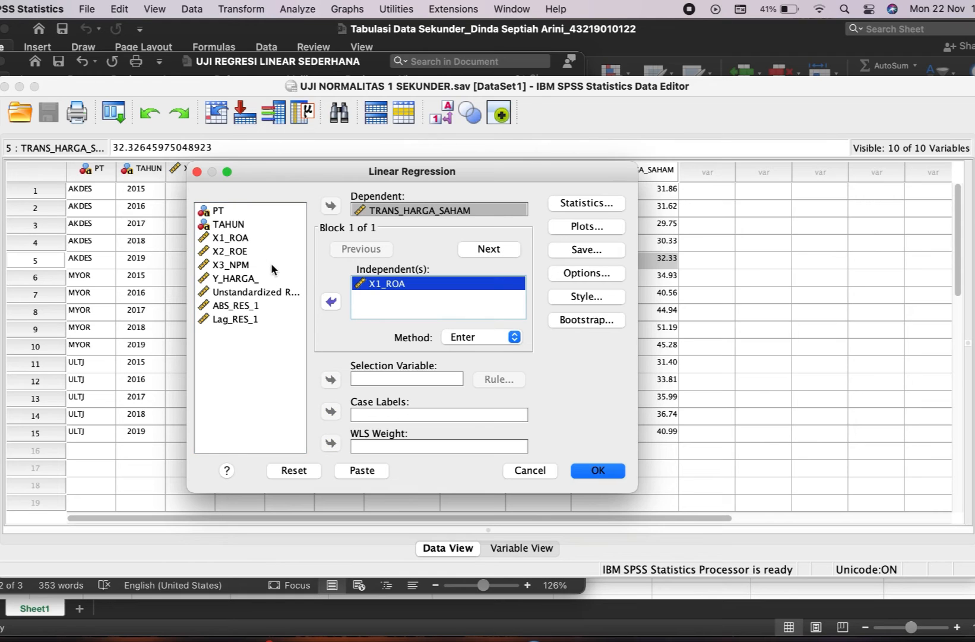
left_click(255, 250)
left_click(330, 301)
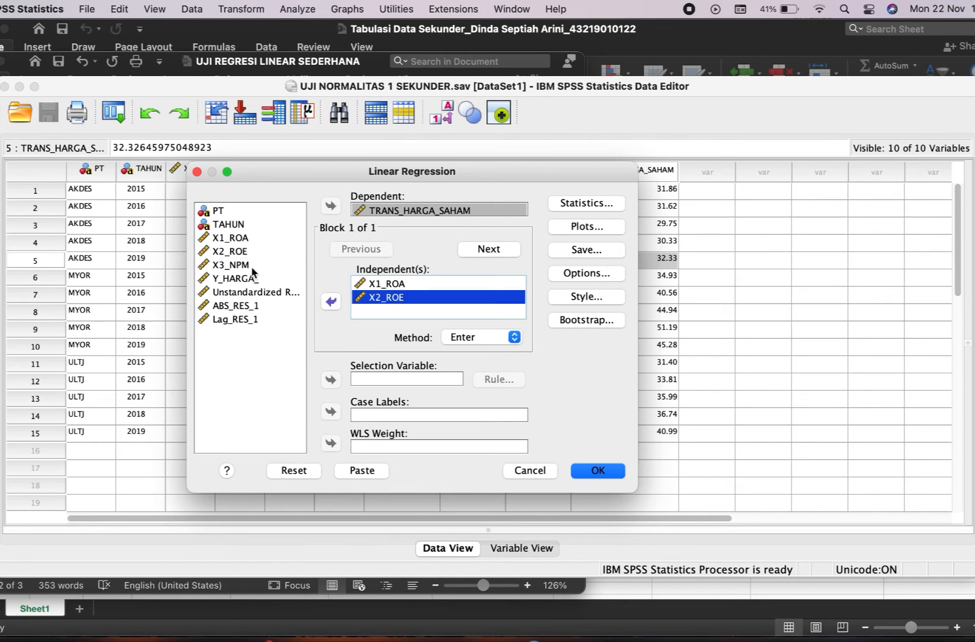
left_click(243, 265)
left_click(331, 302)
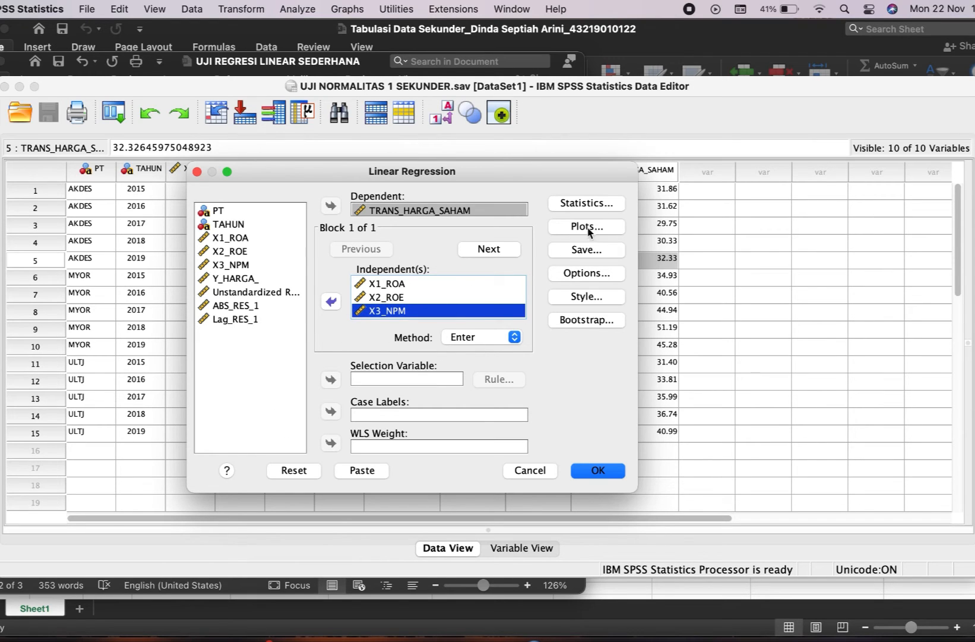
Step: Keep Estimates and Model fit as the regression statistics and run the multiple regression
left_click(597, 203)
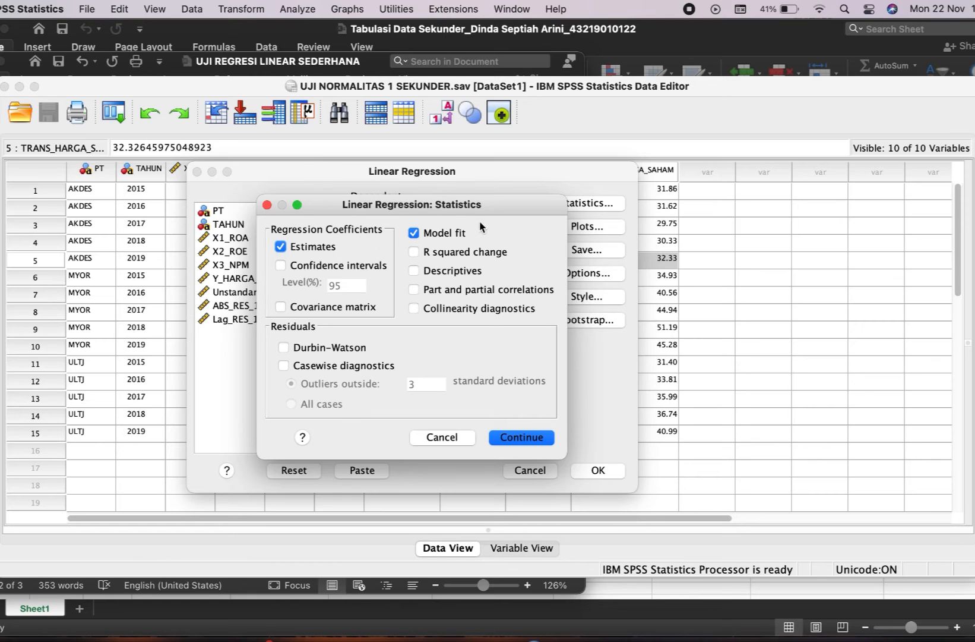
left_click(538, 438)
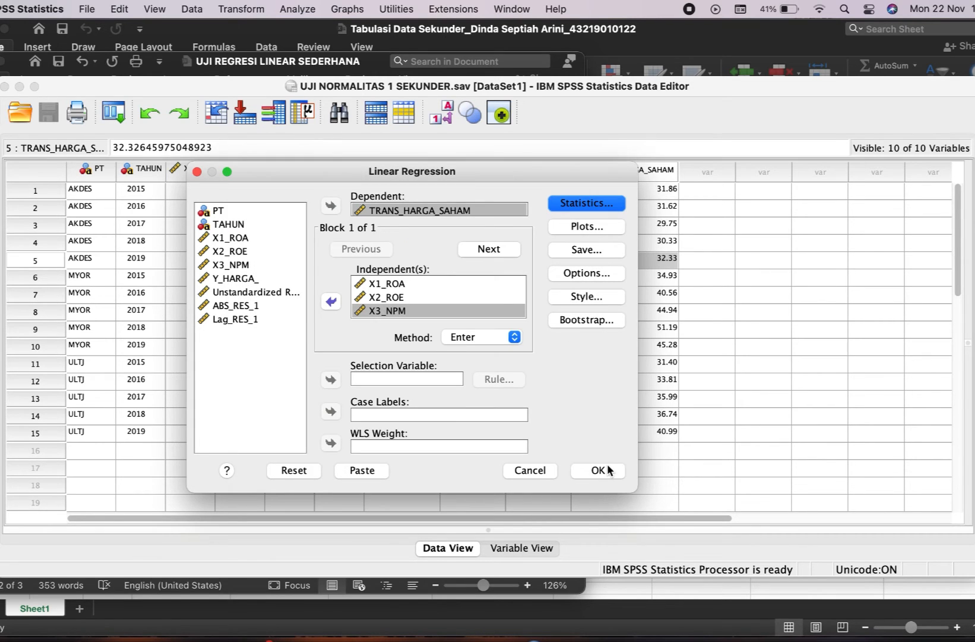
left_click(610, 469)
left_click(758, 421)
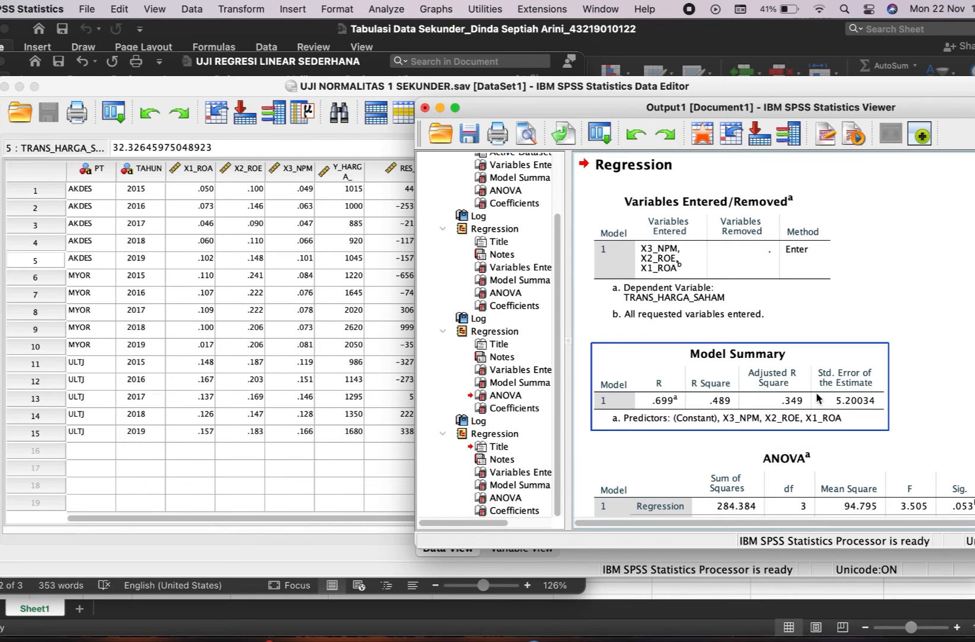
Step: Expand the output viewer to full screen and examine the multiple regression's Model Summary and ANOVA tables
left_click(681, 300)
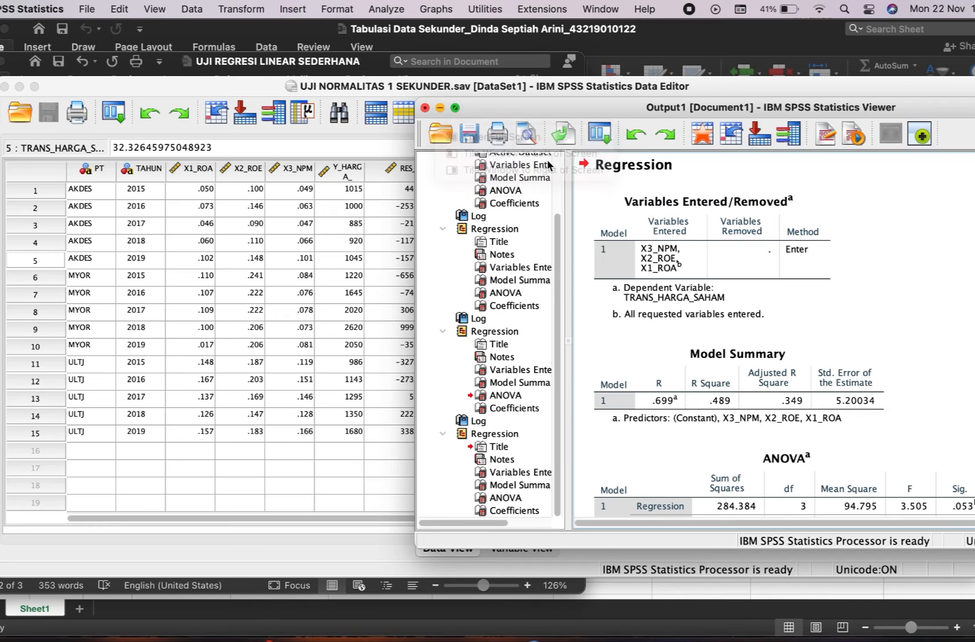
left_click(457, 109)
left_click(332, 300)
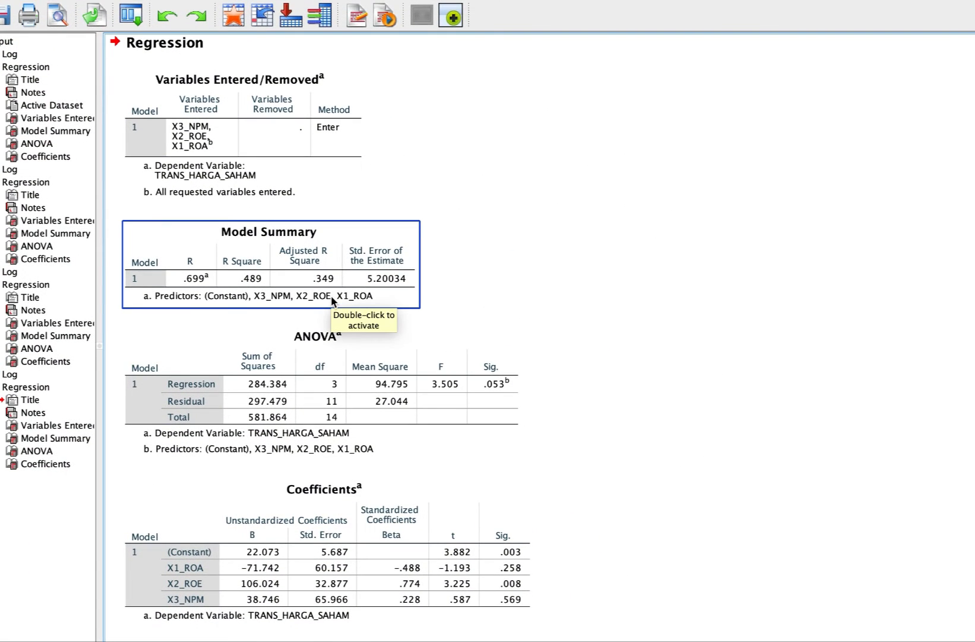
left_click(386, 393)
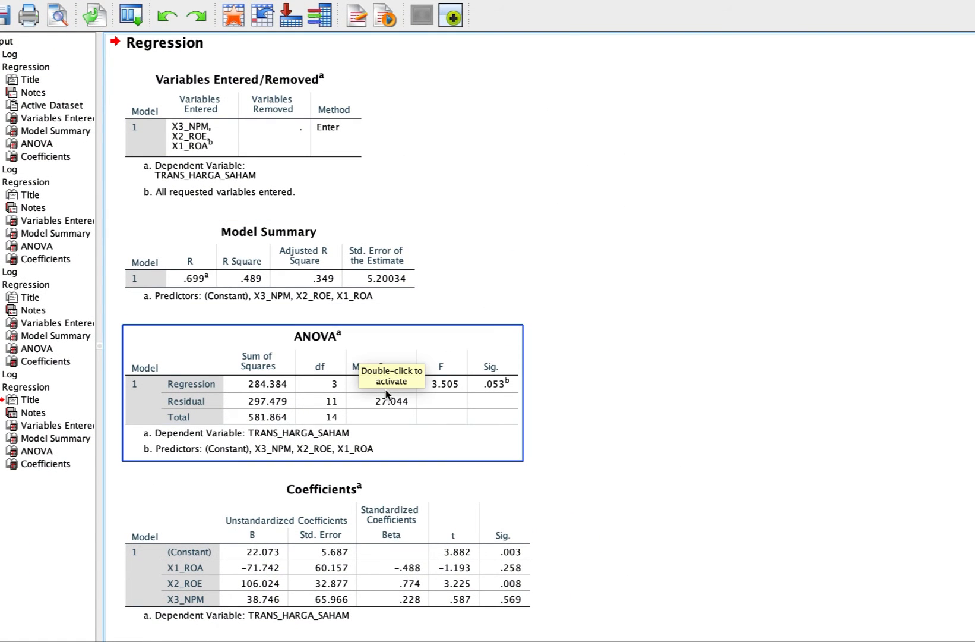
Step: Examine the multiple regression's Coefficients table in the output viewer
left_click(438, 518)
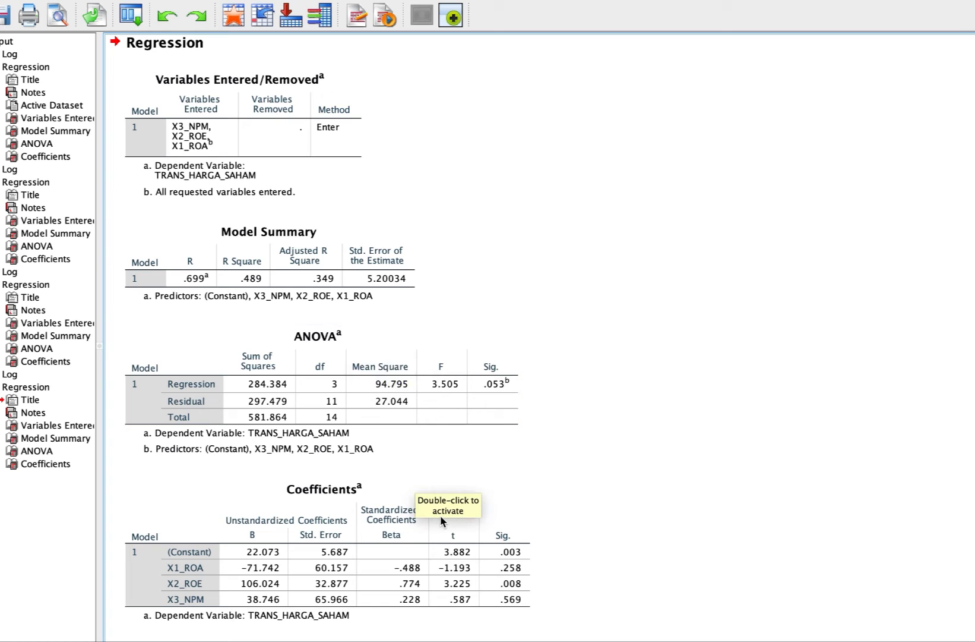
left_click(491, 535)
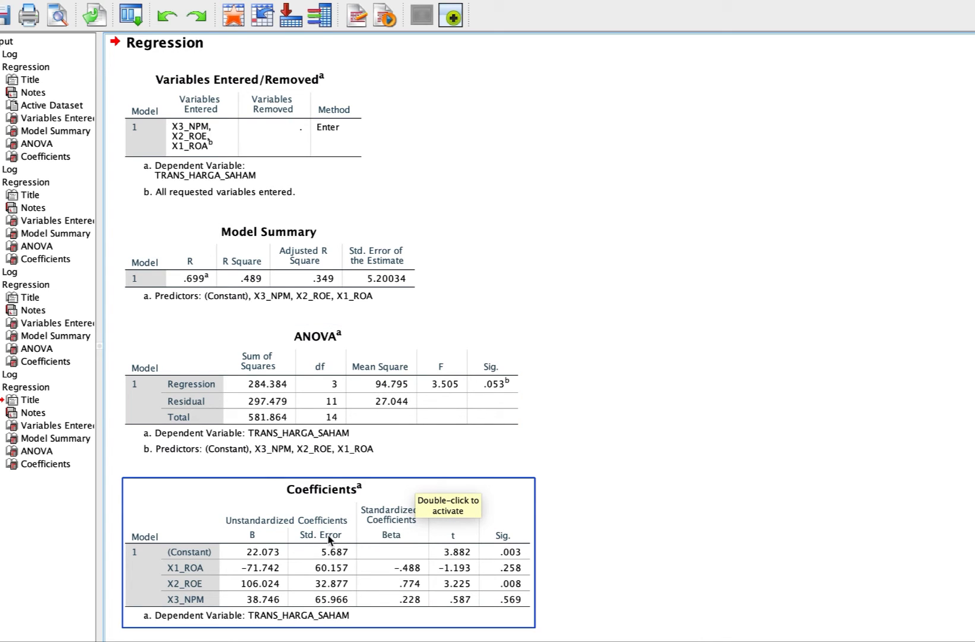
scroll(393, 493, "up", 1)
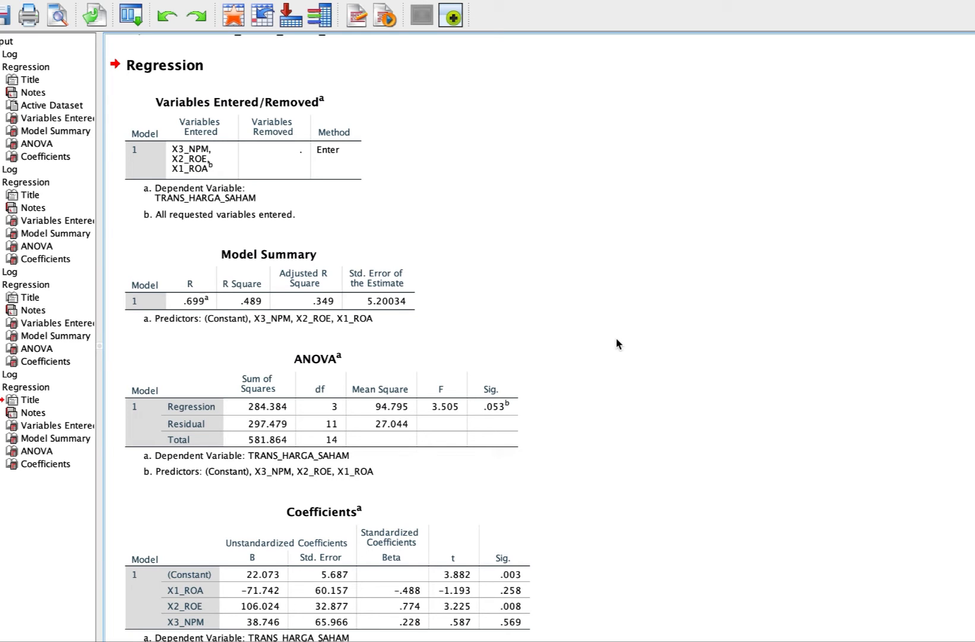
Step: Take the output viewer out of full screen, switch to the Word report, and read the UJI REGRESI BERGANDA coefficients table and significance criteria
mouse_move(33, 5)
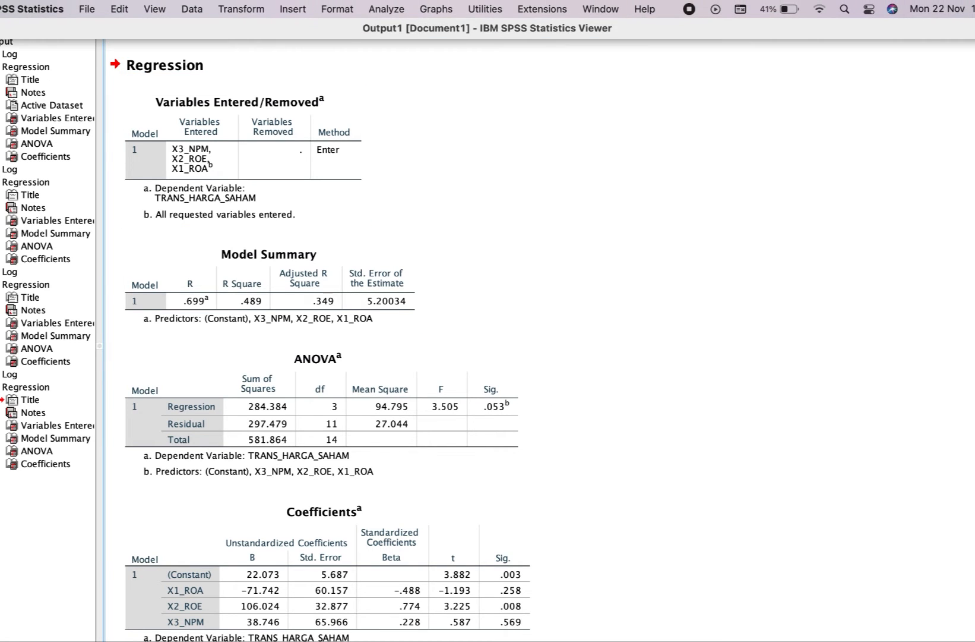
key("ctrl+super+f")
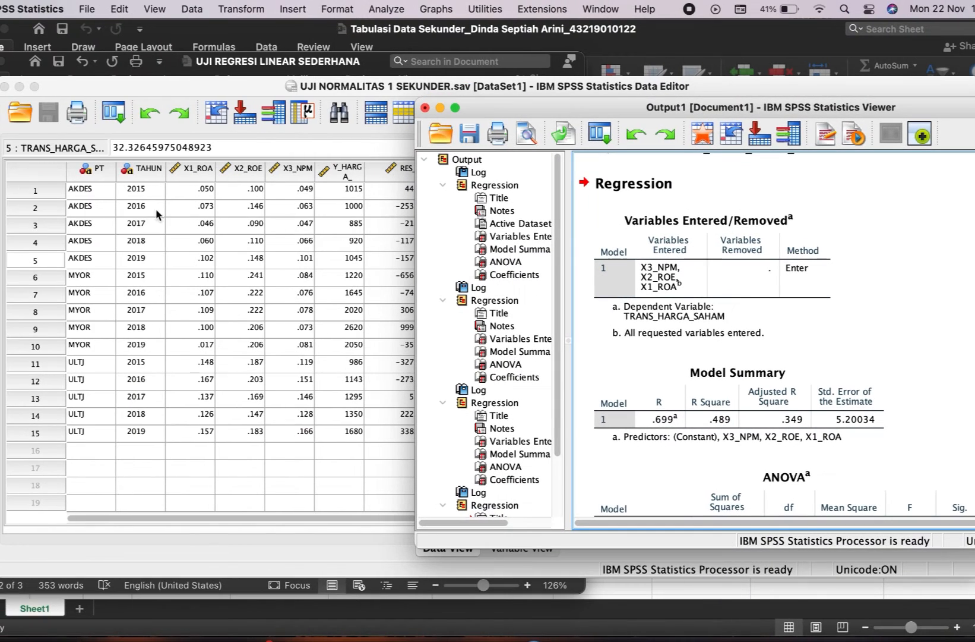
left_click(268, 62)
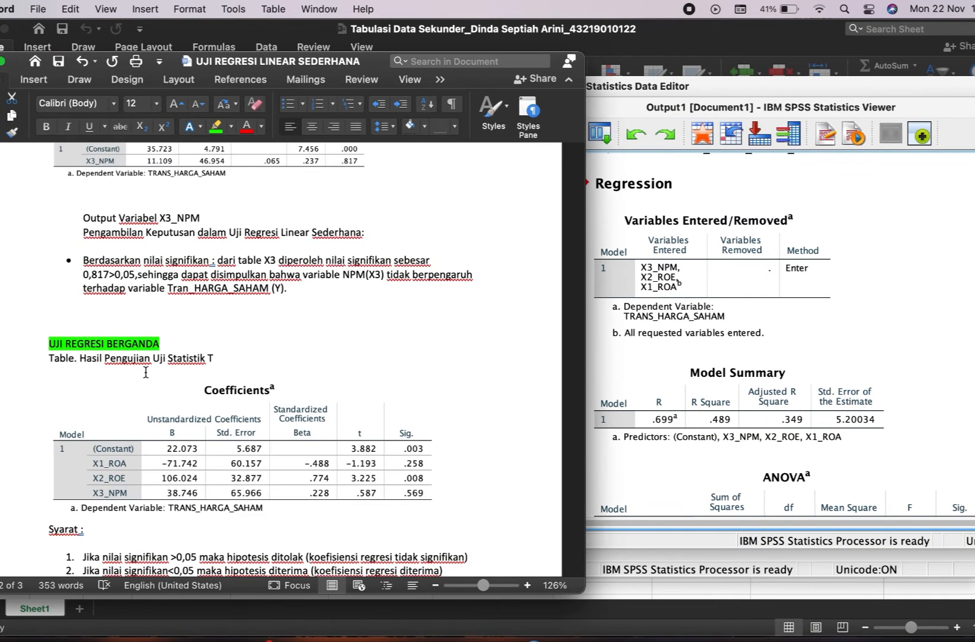
scroll(145, 373, "down", 5)
scroll(146, 373, "down", 2)
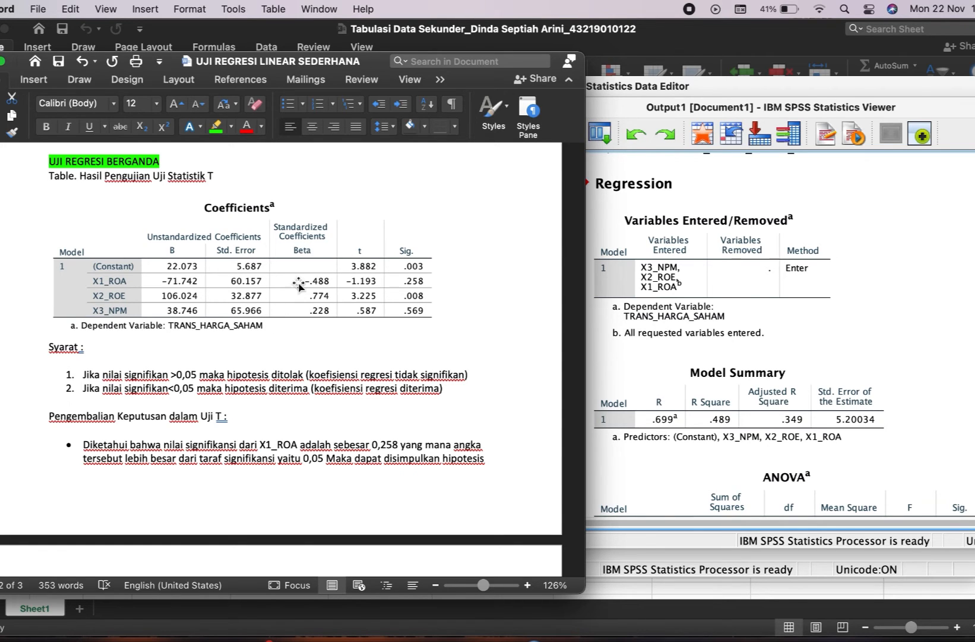
scroll(220, 382, "down", 1)
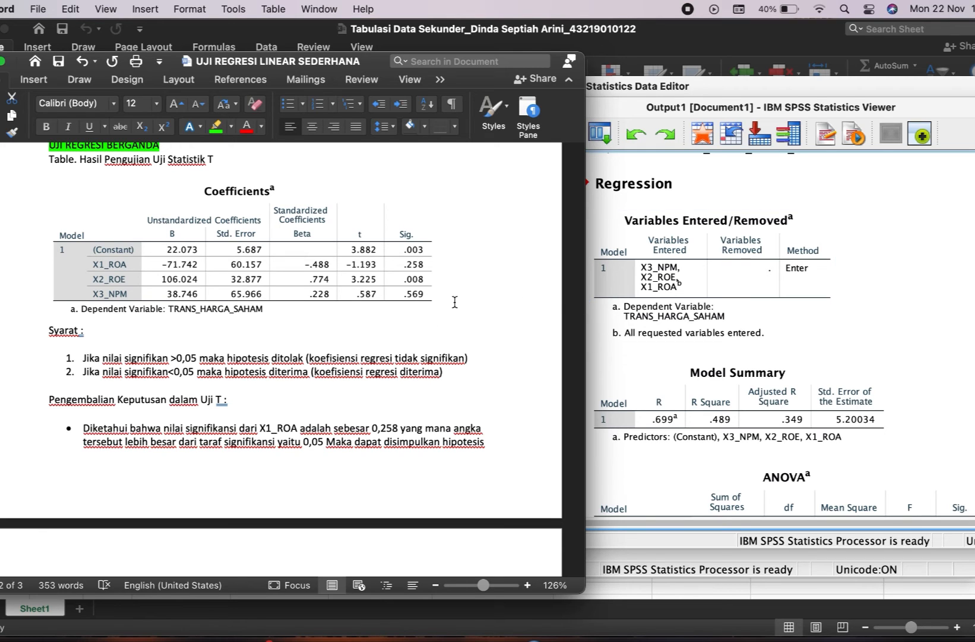
scroll(334, 308, "up", 1)
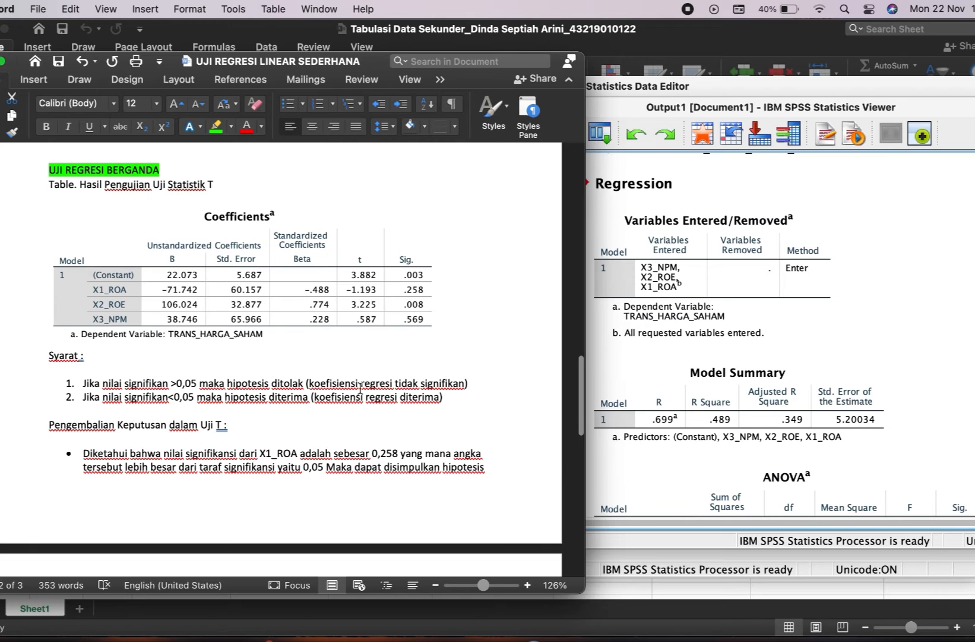
Step: Switch to the SPSS output viewer and examine the multiple regression's ANOVA and Coefficients tables beside the report
scroll(805, 374, "down", 5)
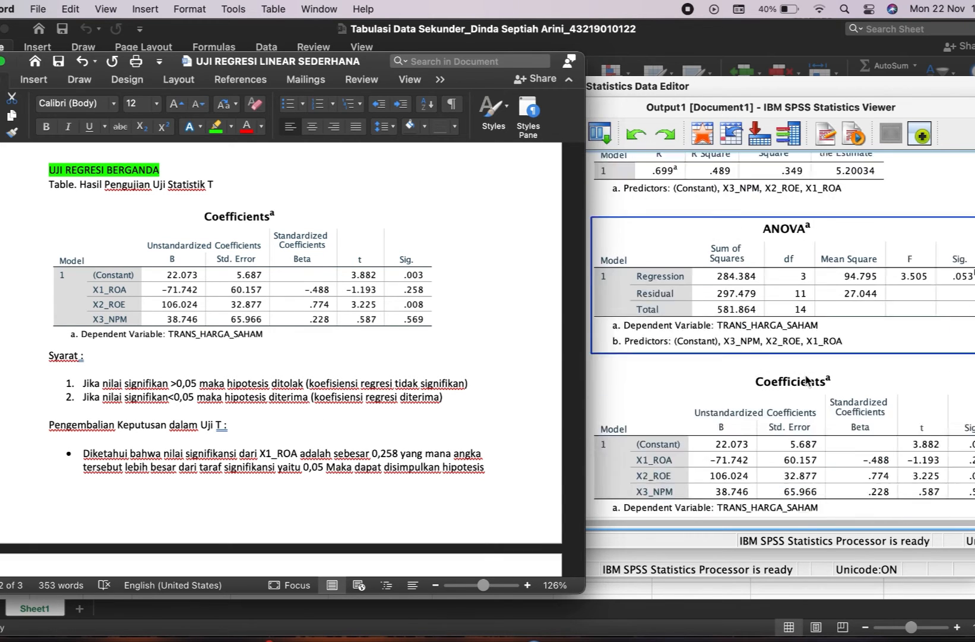
left_click(871, 386)
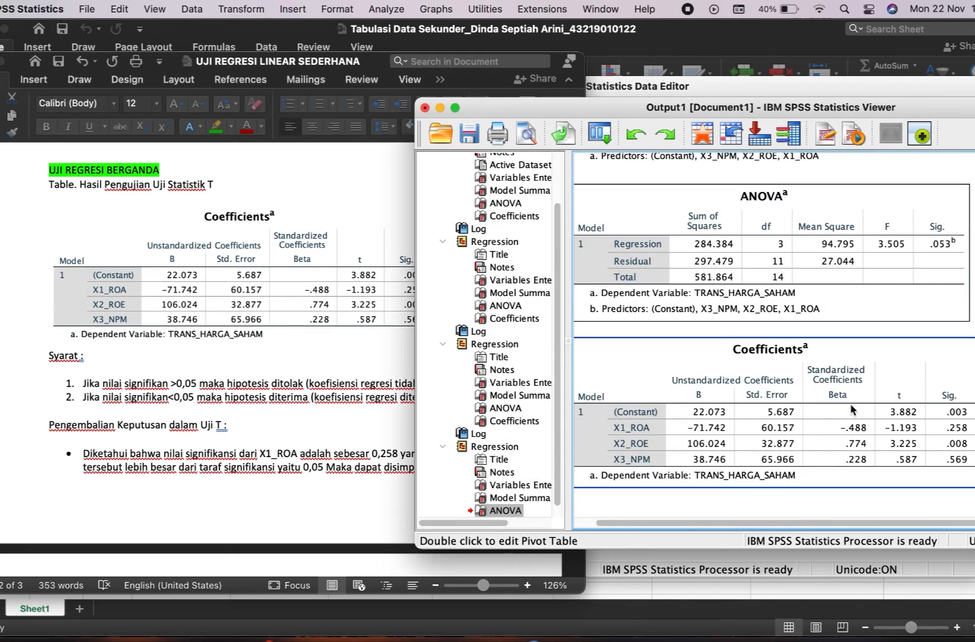
scroll(853, 408, "up", 1)
scroll(919, 372, "down", 1)
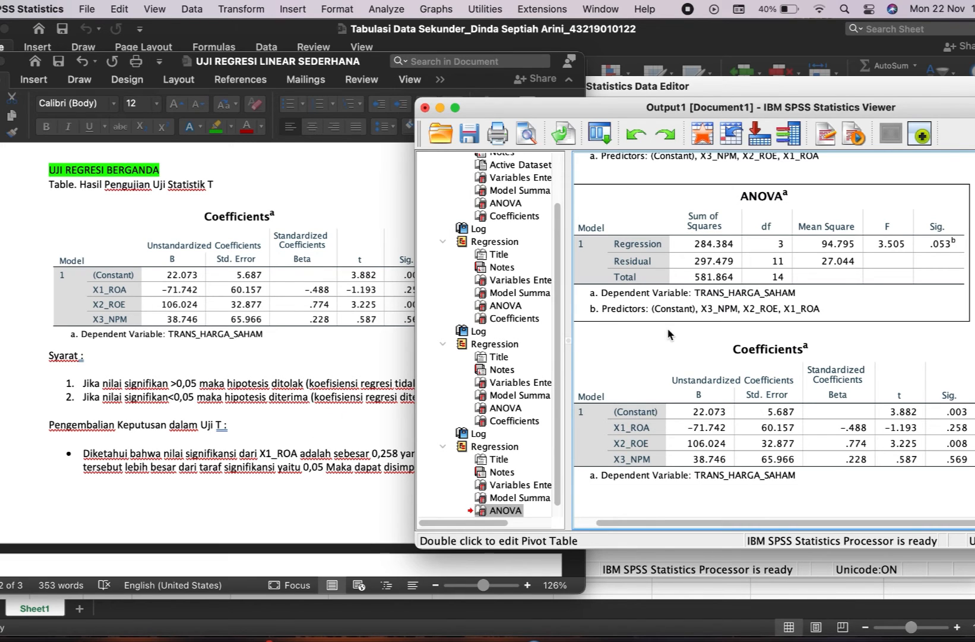
Step: Switch back to the Word report and read the X1_ROA t-test decision against the coefficients table and the 0,05 criteria
left_click(140, 478)
scroll(230, 438, "down", 2)
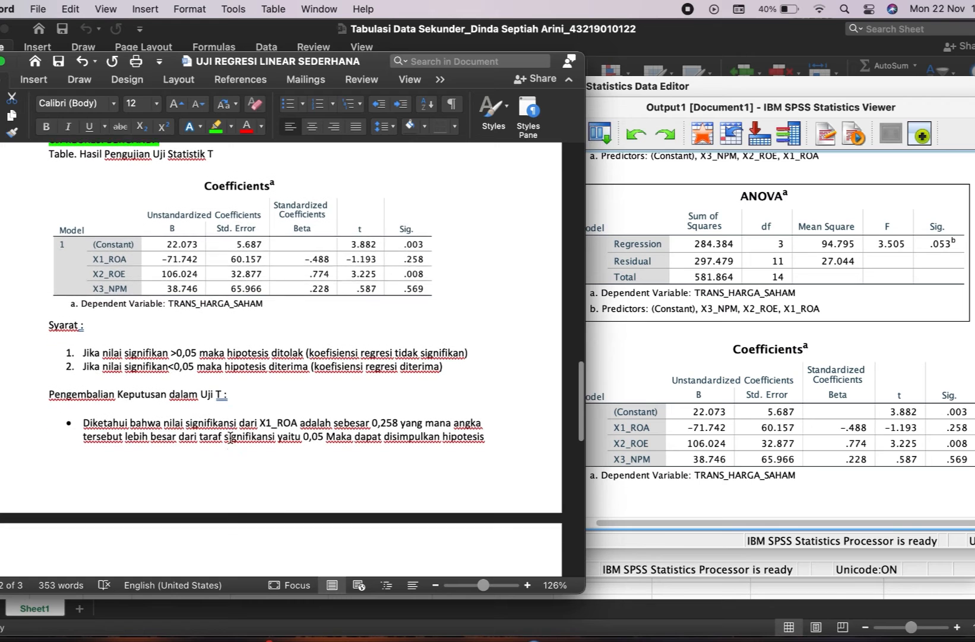
scroll(169, 421, "down", 2)
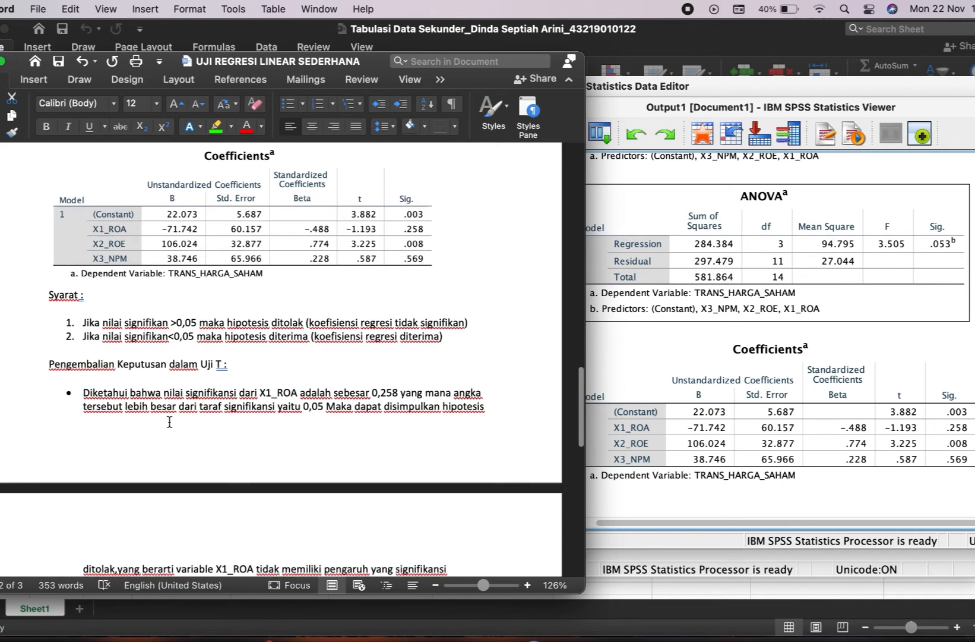
scroll(169, 422, "down", 10)
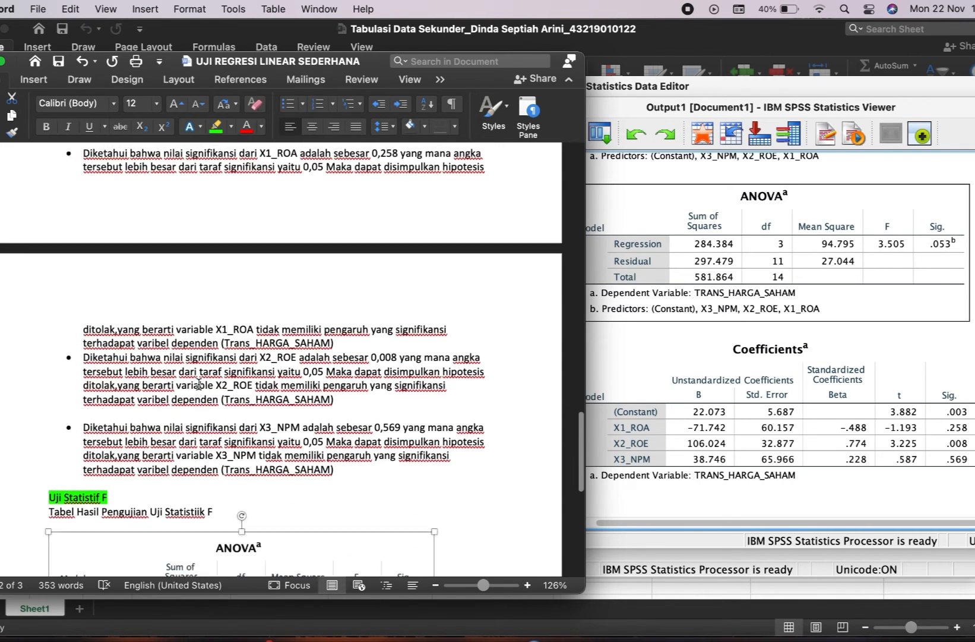
scroll(199, 384, "up", 4)
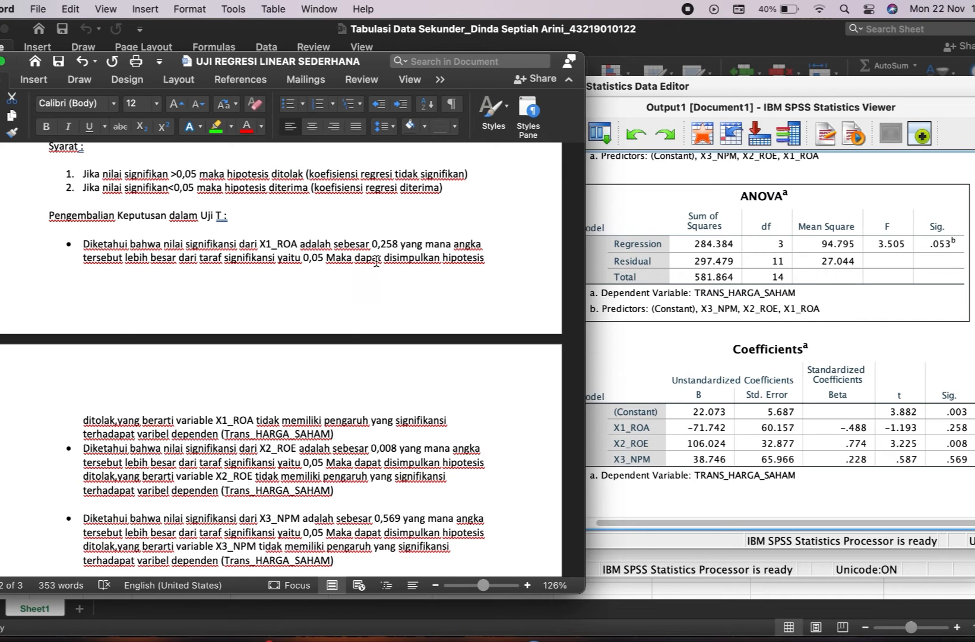
scroll(410, 255, "up", 5)
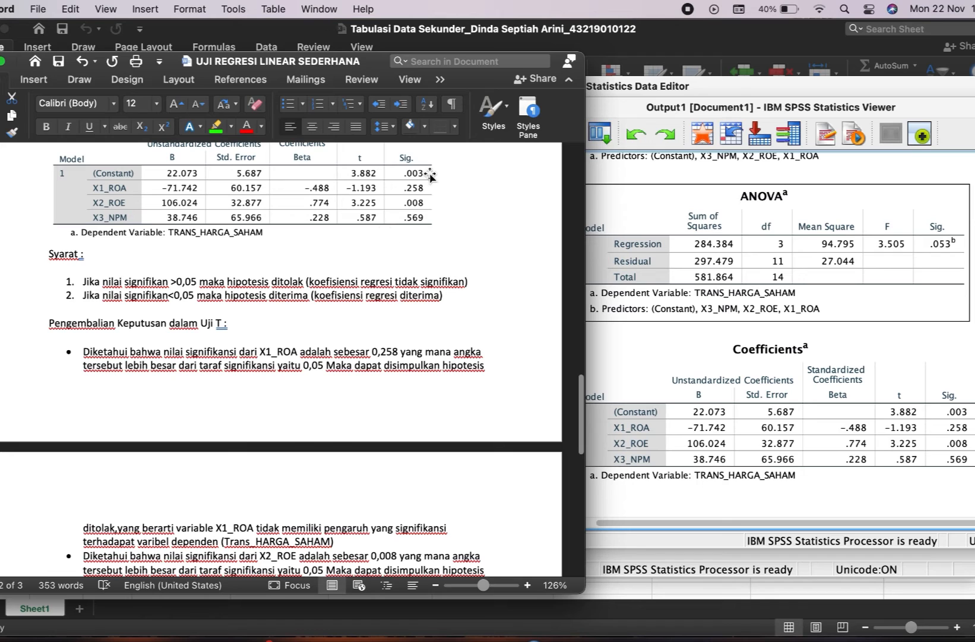
scroll(410, 187, "up", 3)
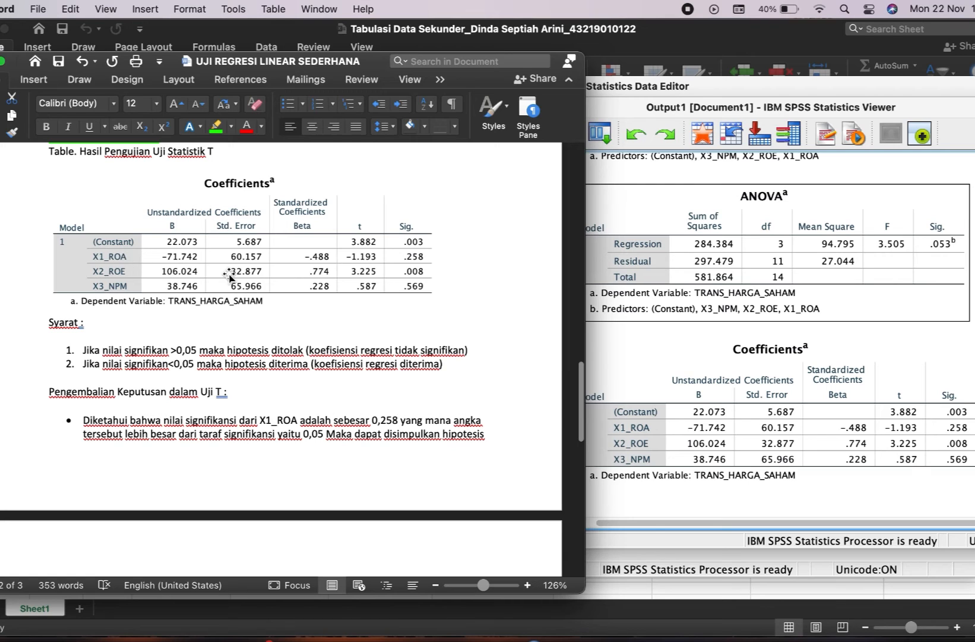
scroll(413, 357, "down", 2)
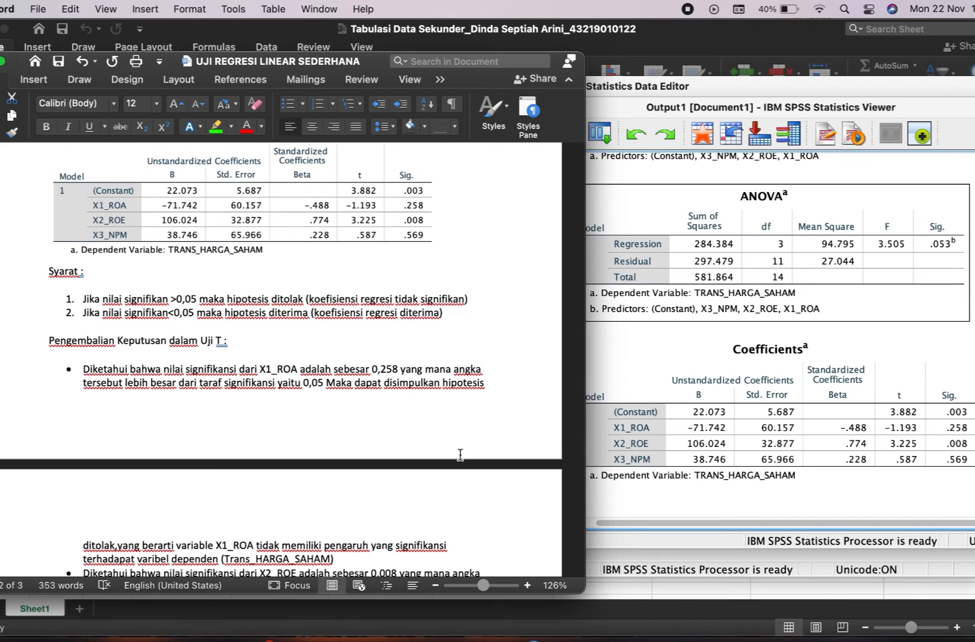
scroll(460, 455, "down", 1)
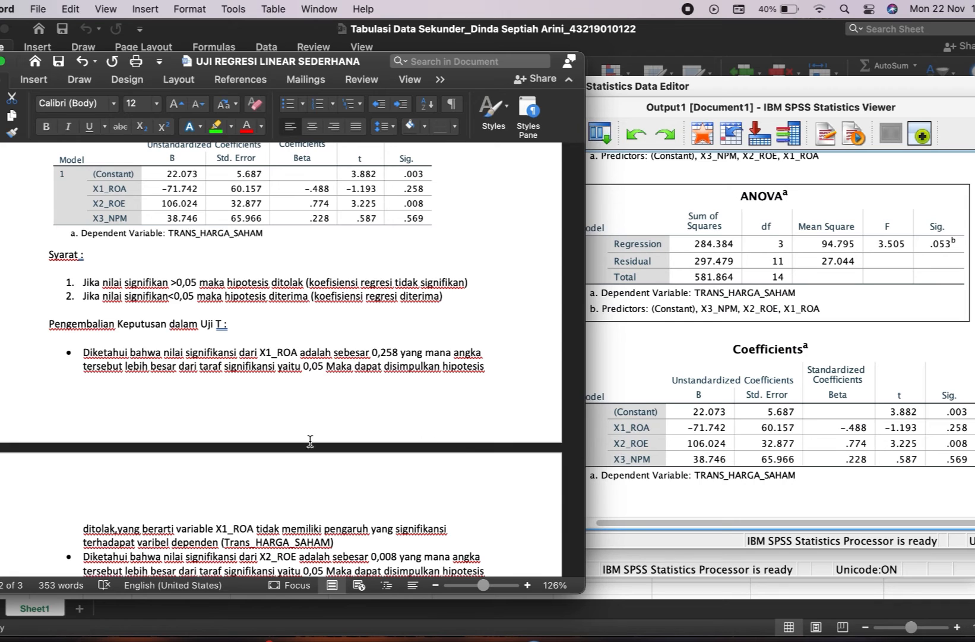
scroll(285, 454, "down", 2)
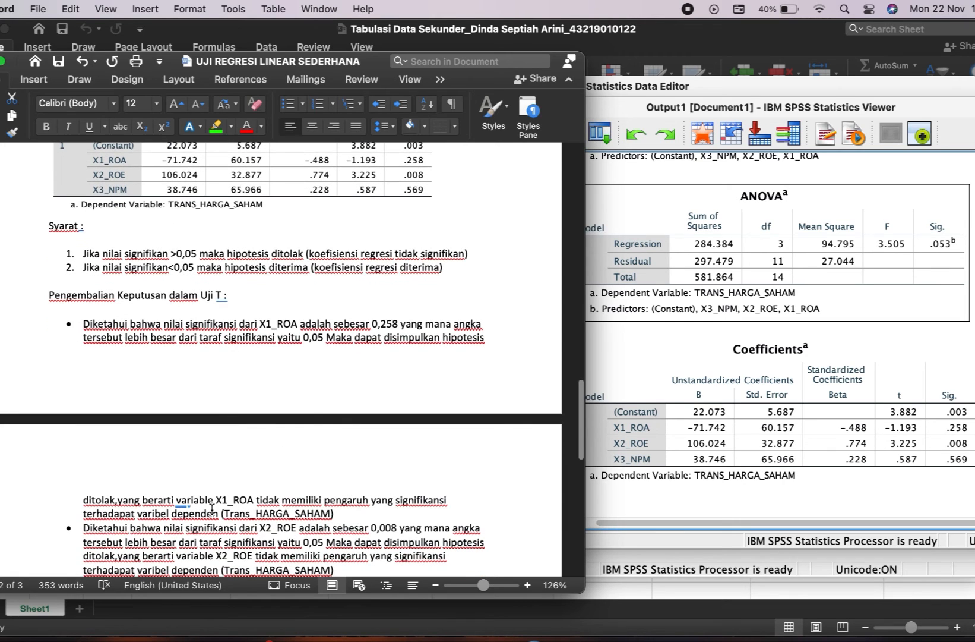
scroll(268, 469, "down", 1)
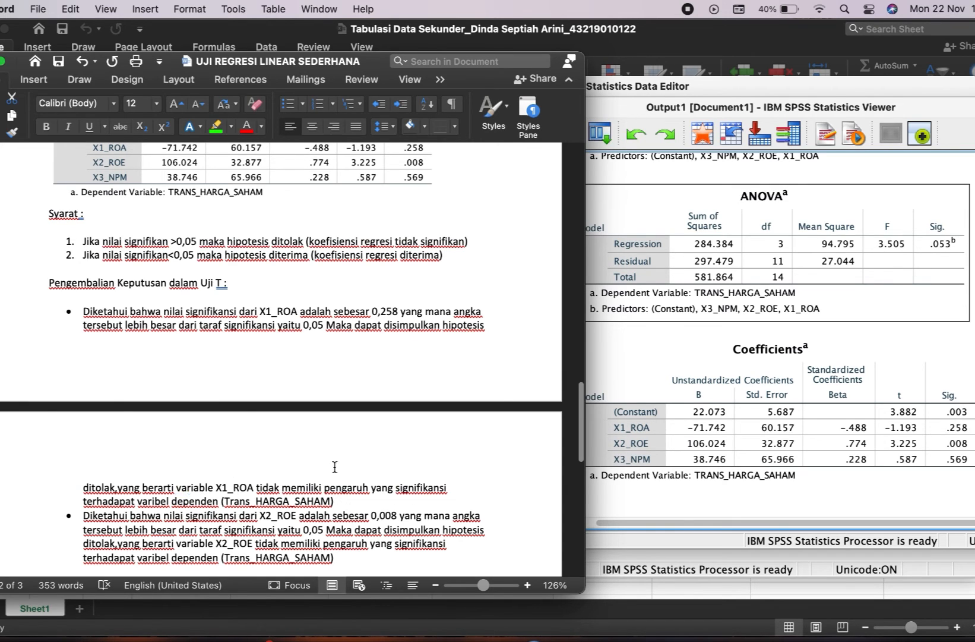
scroll(353, 244, "up", 2)
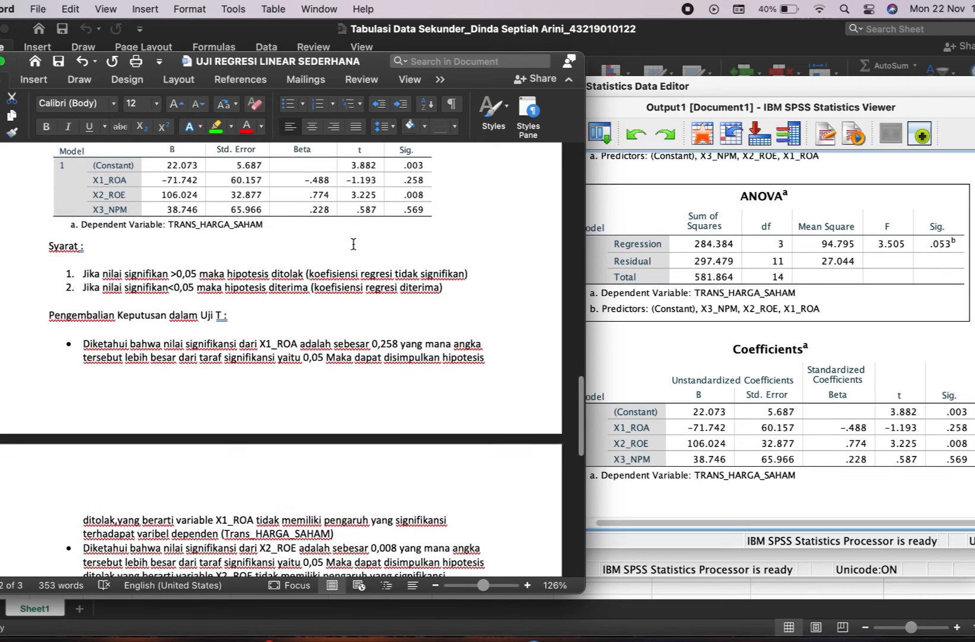
Step: Check the Sig. column of the SPSS Coefficients table, then review the t-test decisions for the independent variables in the Word report
left_click(833, 346)
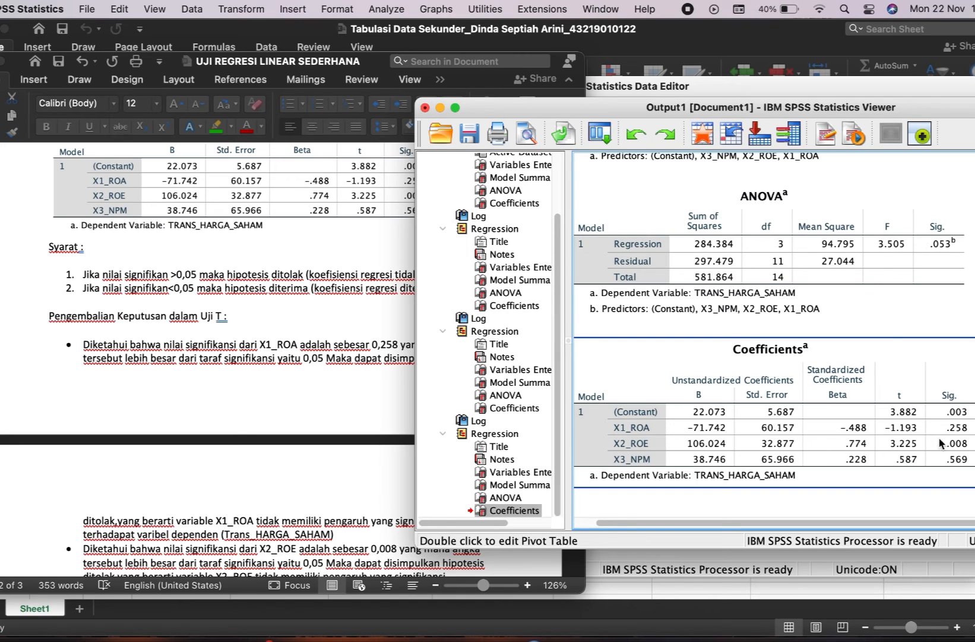
left_click(380, 270)
scroll(385, 227, "up", 2)
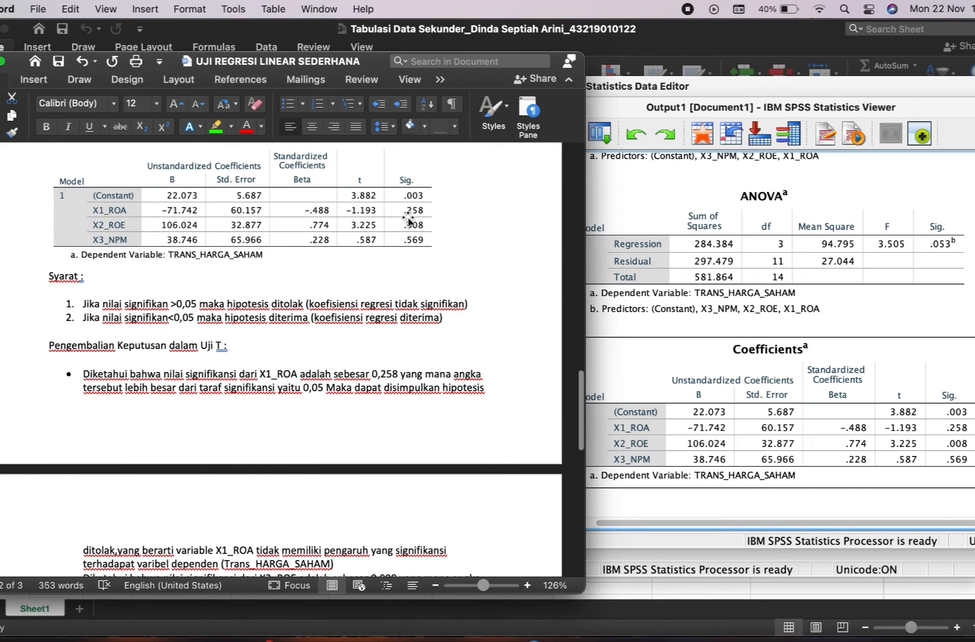
scroll(371, 335, "down", 5)
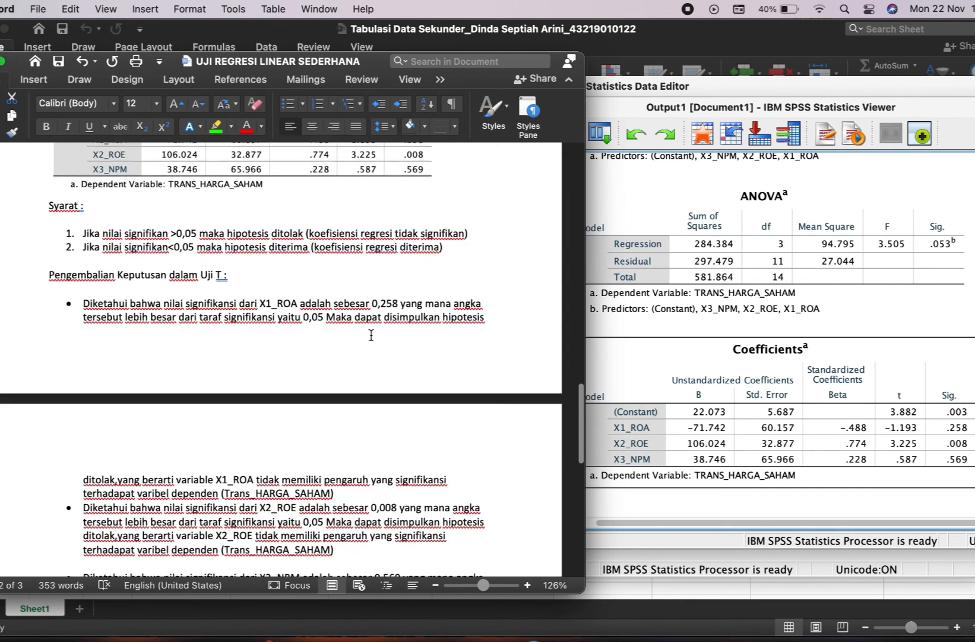
scroll(371, 335, "down", 3)
scroll(371, 335, "up", 3)
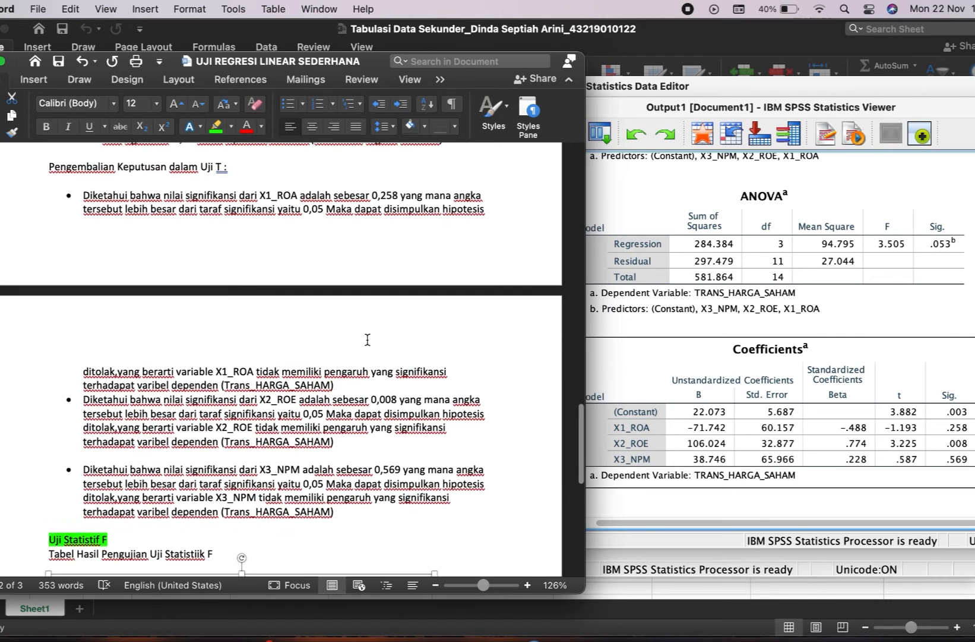
scroll(200, 418, "up", 1)
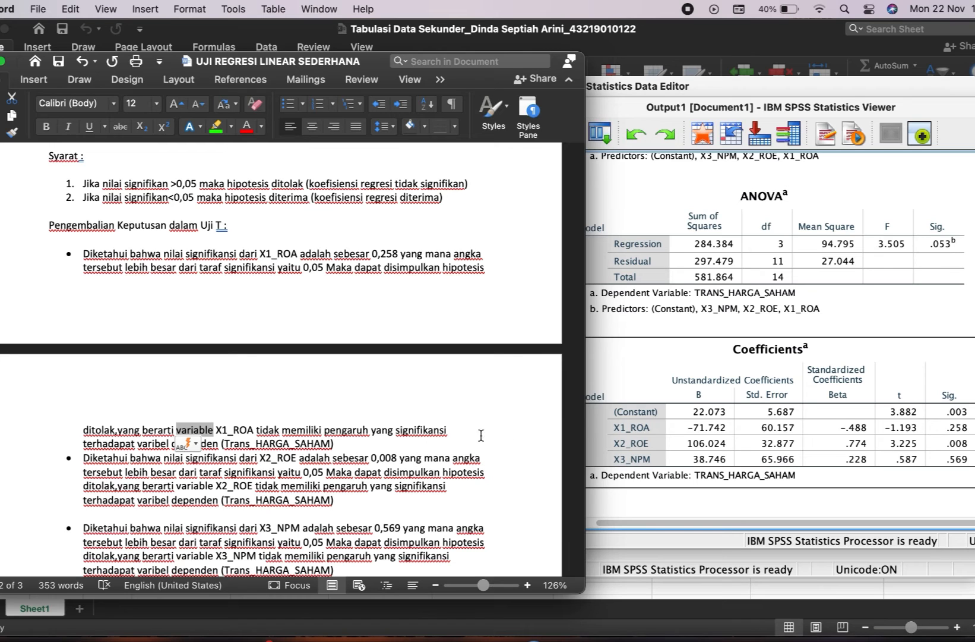
scroll(482, 275, "up", 2)
scroll(481, 274, "down", 2)
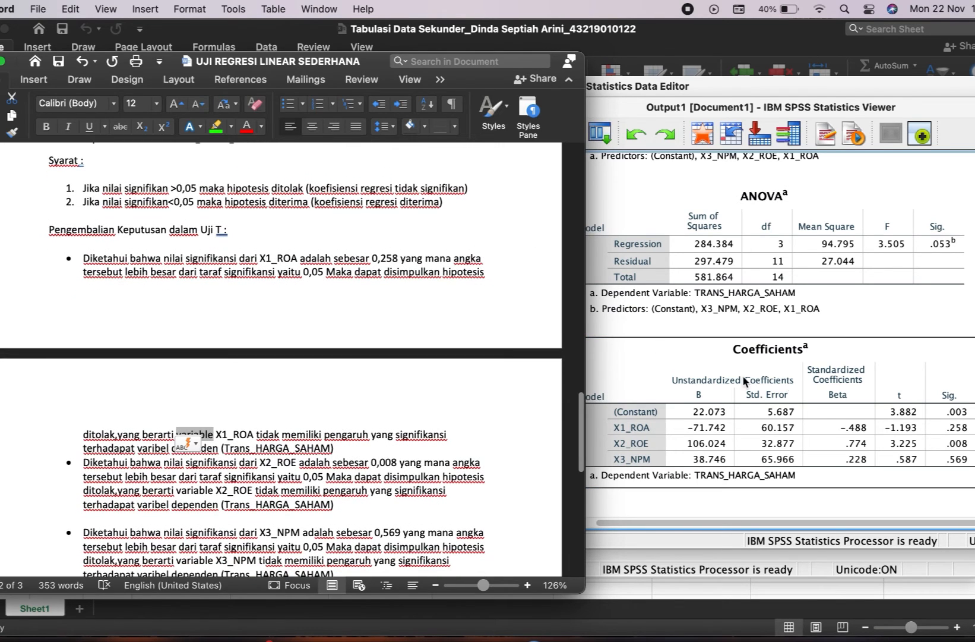
Step: Compare the SPSS significance values of X2_ROE and X3_NPM with their t-test decisions in the Word report
left_click(921, 447)
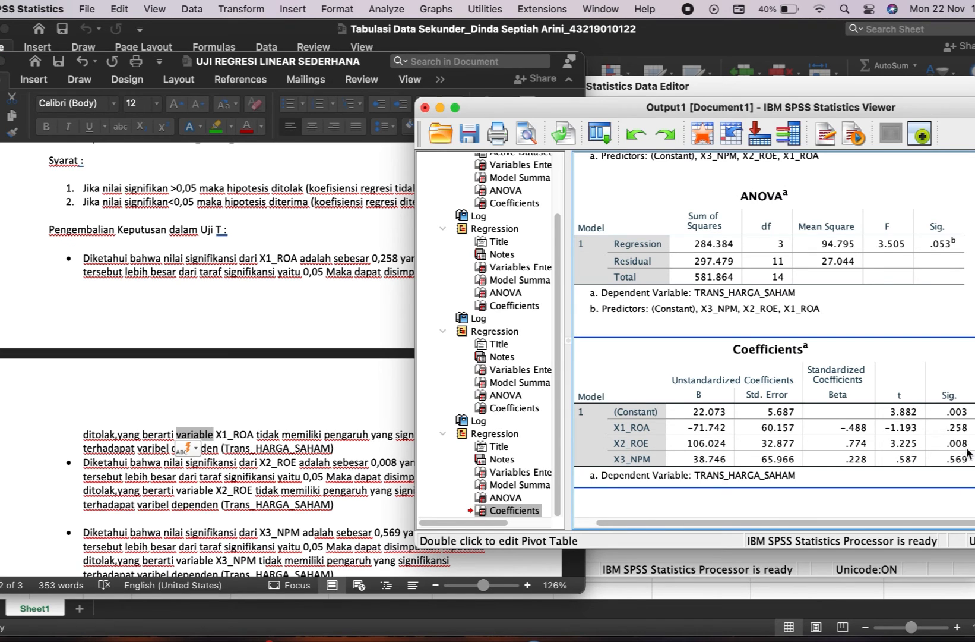
left_click(289, 437)
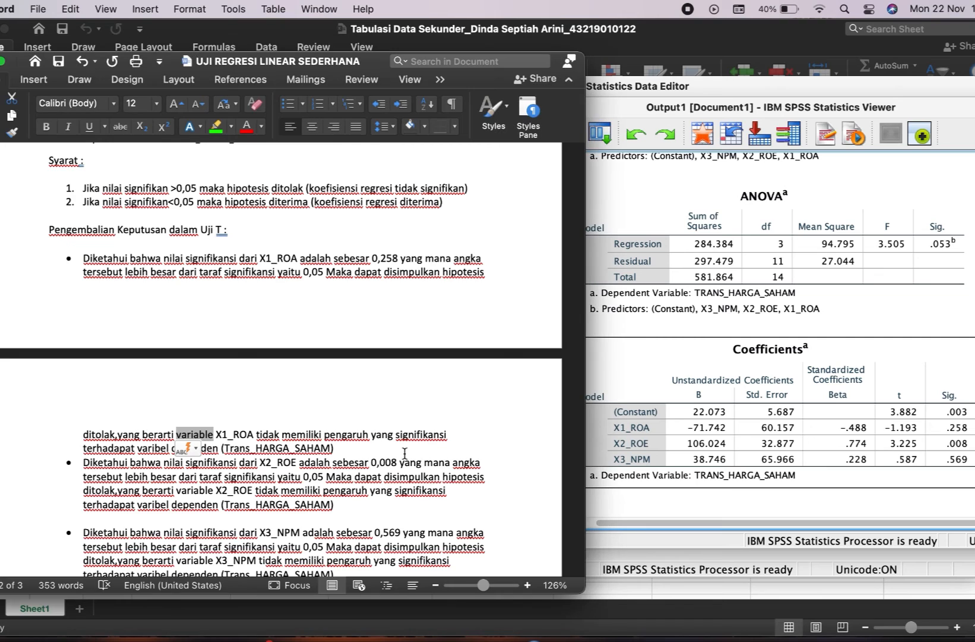
scroll(410, 463, "down", 2)
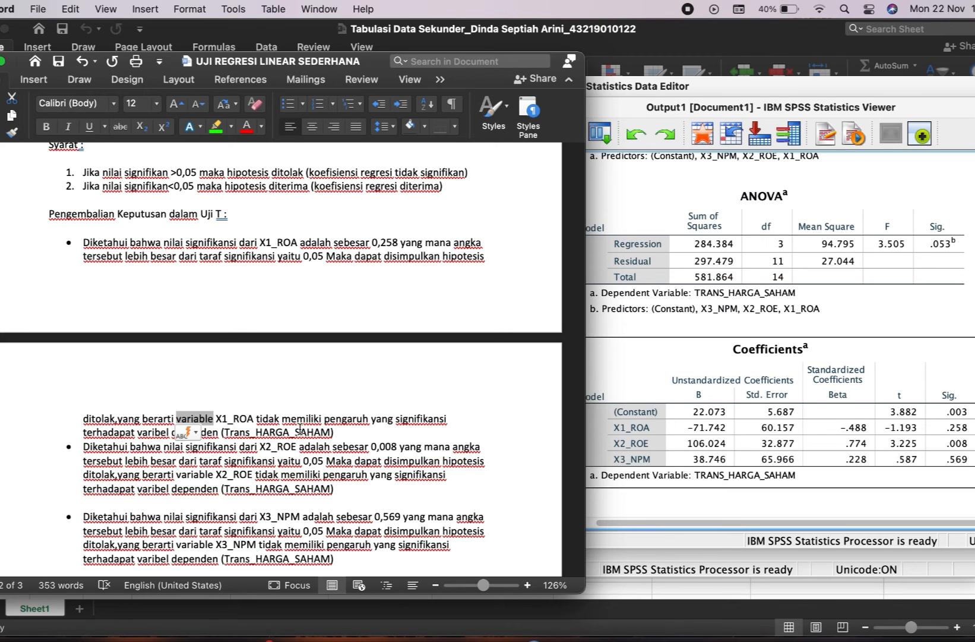
scroll(298, 473, "down", 2)
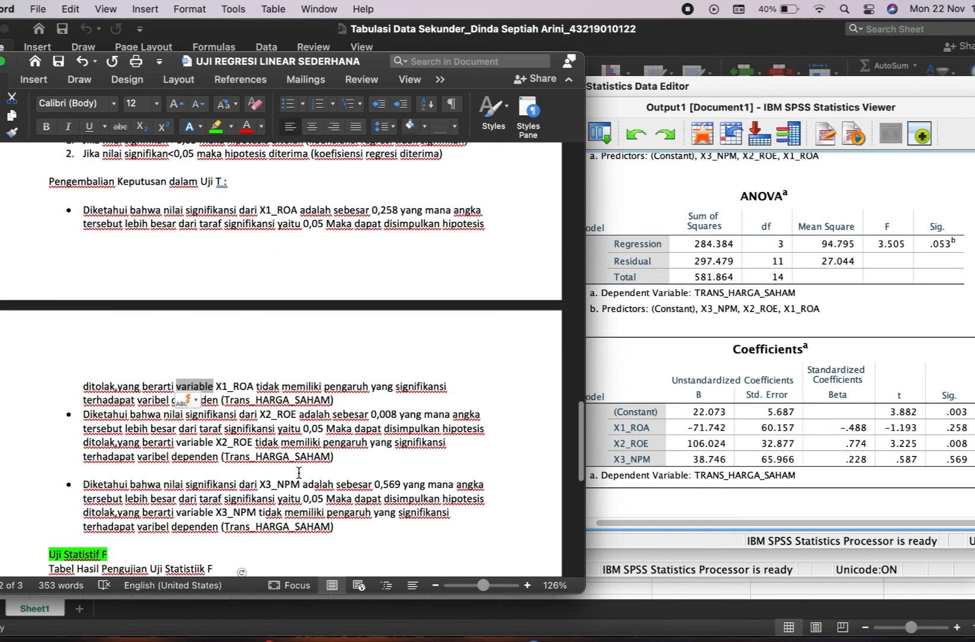
scroll(299, 473, "up", 1)
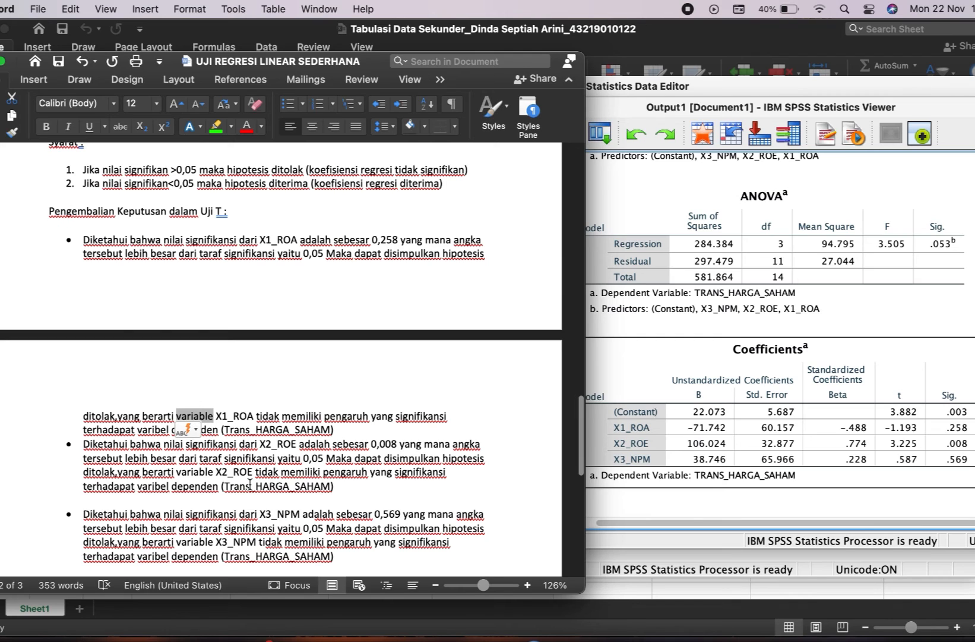
scroll(249, 484, "down", 1)
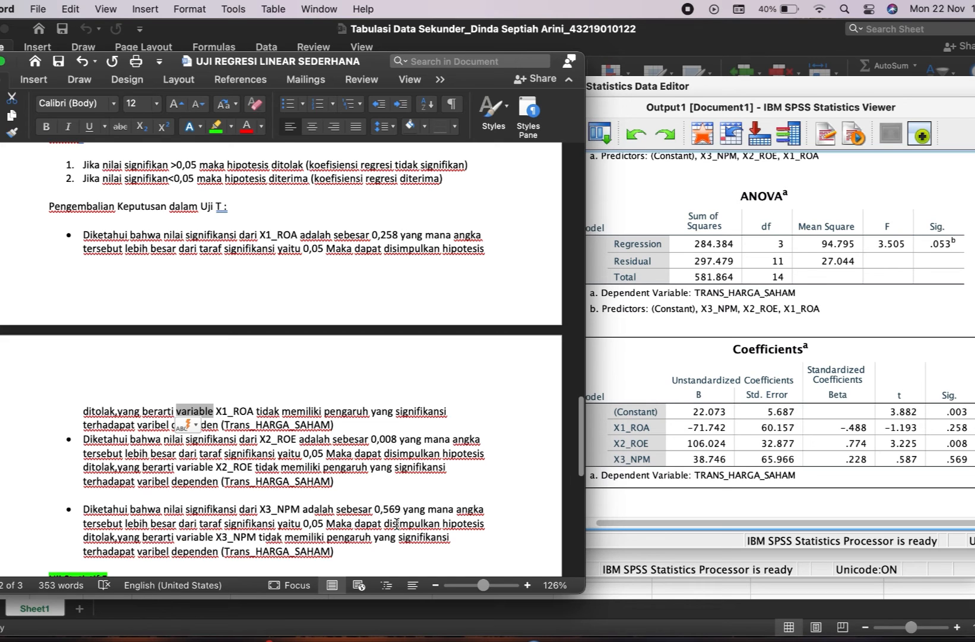
Step: Recheck the X3_NPM significance in the SPSS Coefficients table against its t-test decision in the Word report
left_click(636, 529)
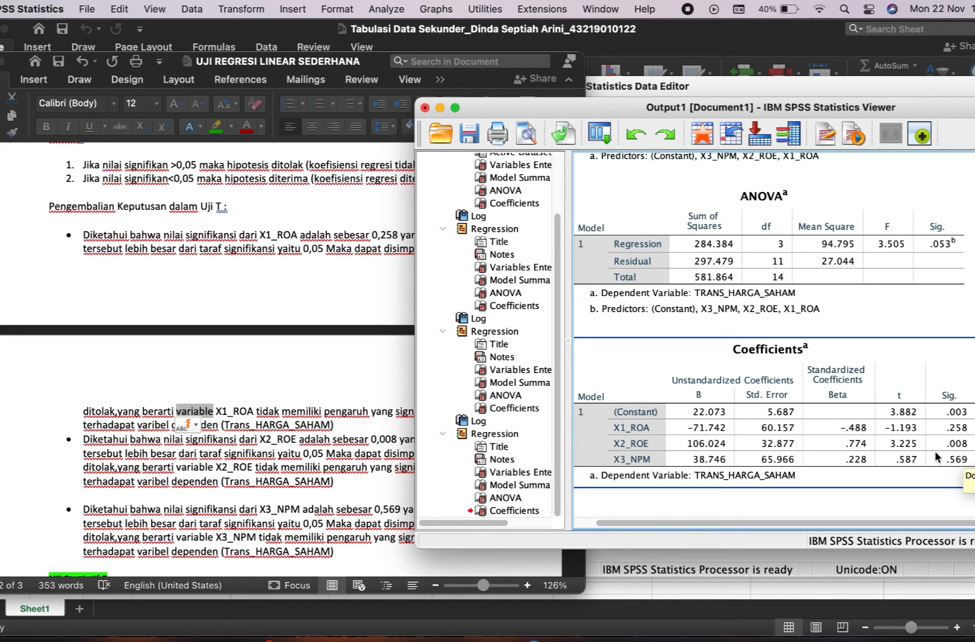
left_click(313, 500)
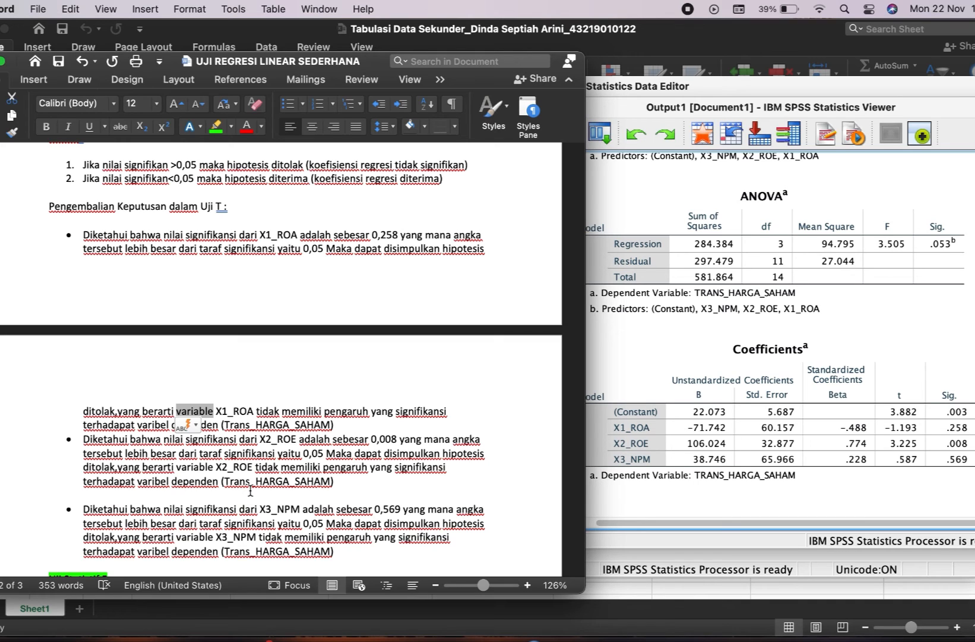
left_click(663, 394)
left_click(968, 481)
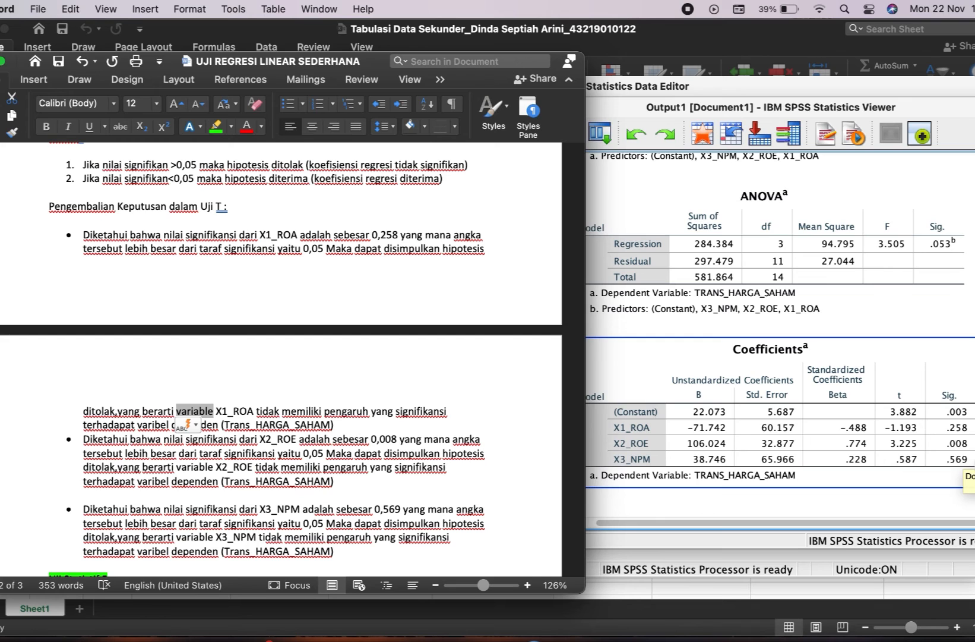
scroll(227, 477, "down", 1)
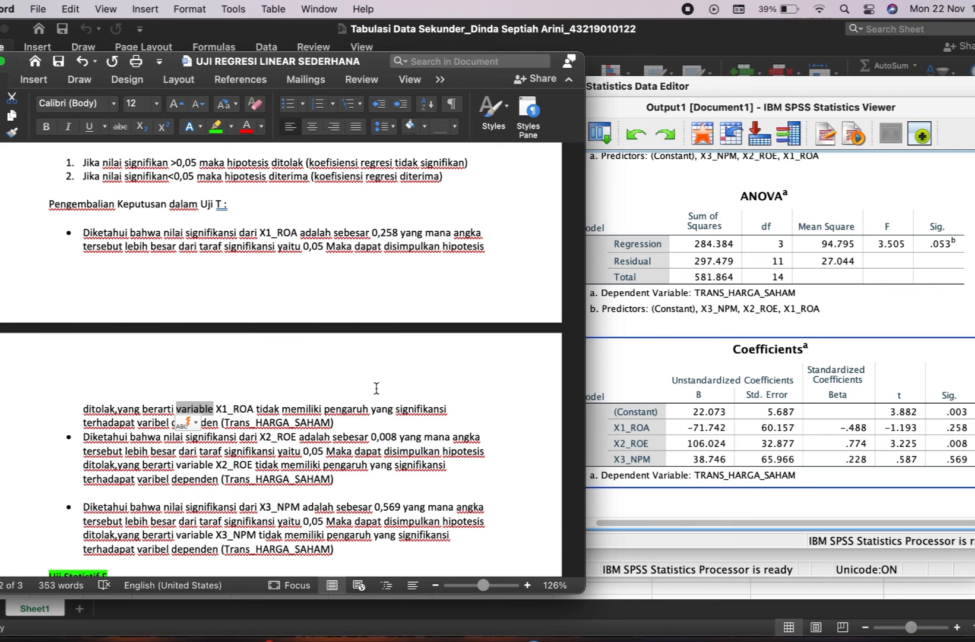
Step: Examine the multiple regression's ANOVA table in the SPSS output and find the matching Uji Statistif F section in the Word report
left_click(877, 284)
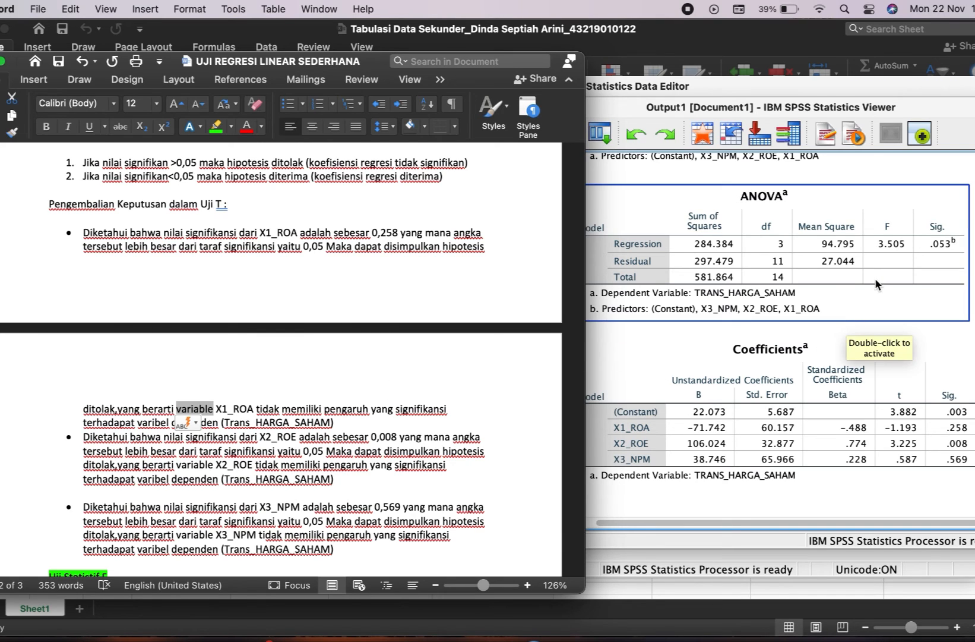
left_click(909, 255)
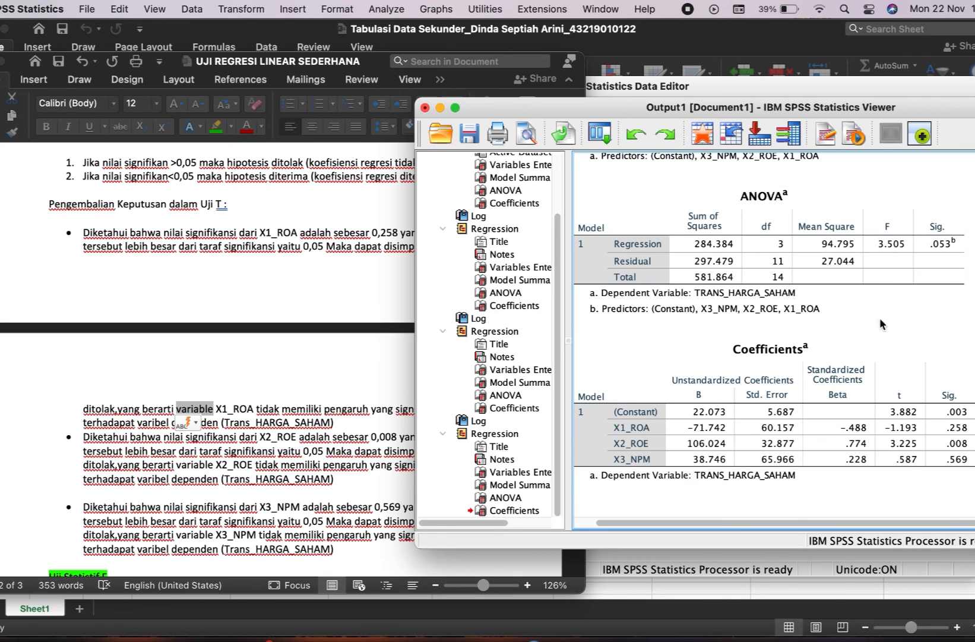
scroll(271, 463, "down", 5)
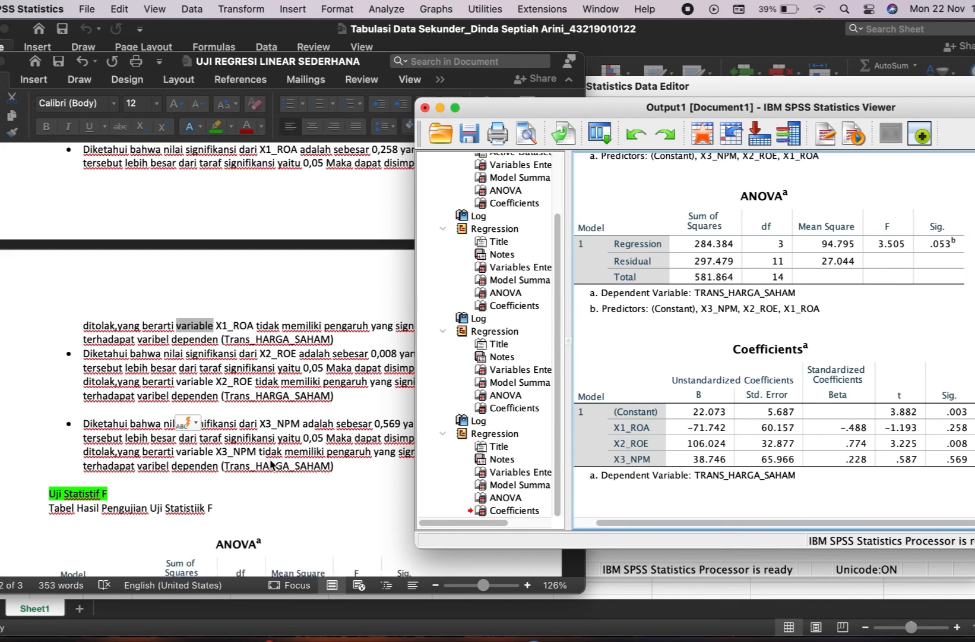
scroll(271, 463, "down", 5)
left_click(271, 463)
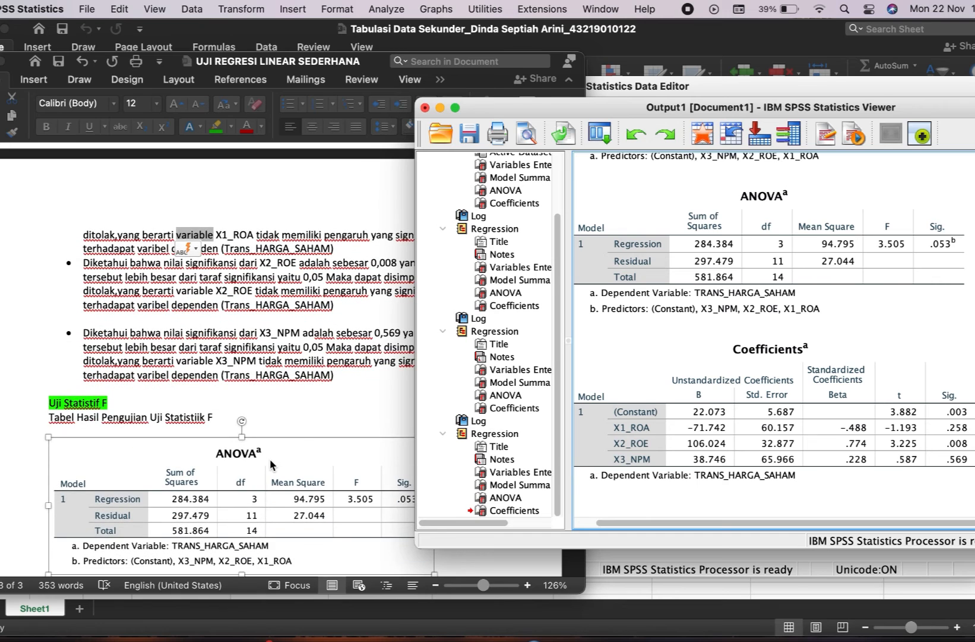
scroll(269, 459, "down", 7)
scroll(206, 488, "down", 3)
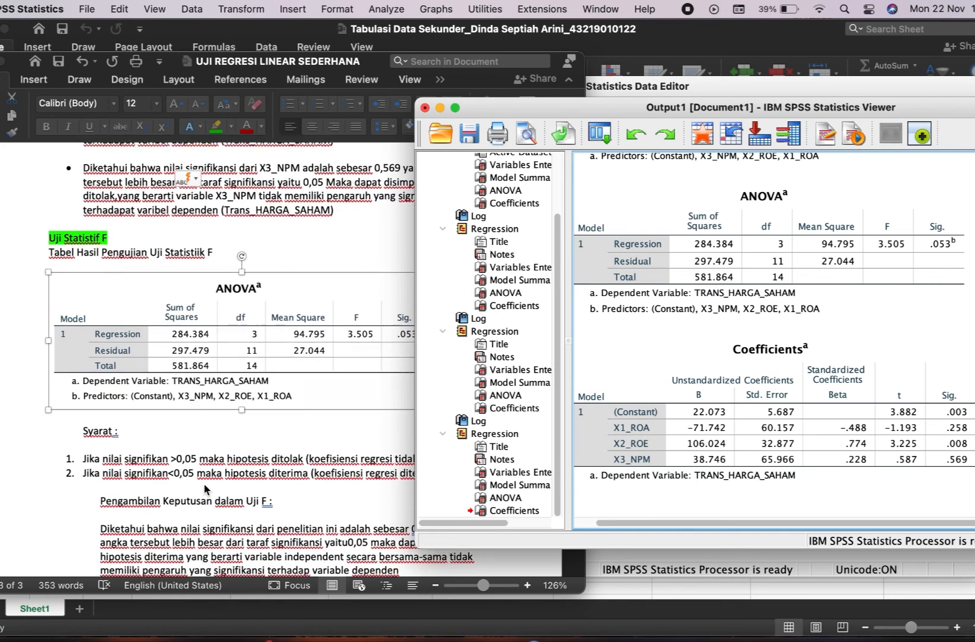
scroll(206, 488, "down", 4)
scroll(206, 488, "up", 2)
Step: Compare the SPSS ANOVA table with the report's copy, and read the F-test criteria and decision in the Word report
left_click(739, 316)
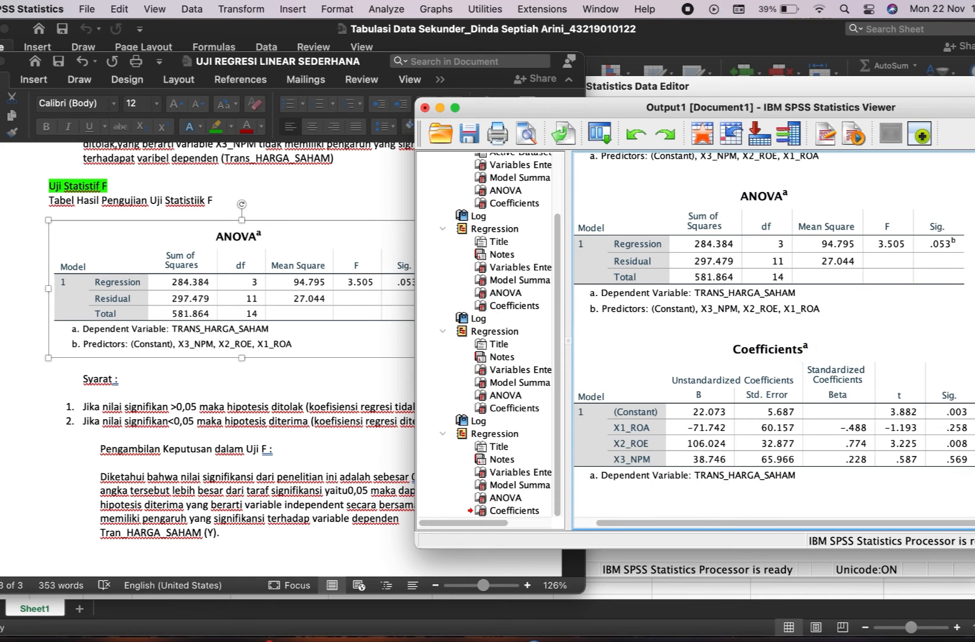
left_click(851, 265)
left_click(364, 340)
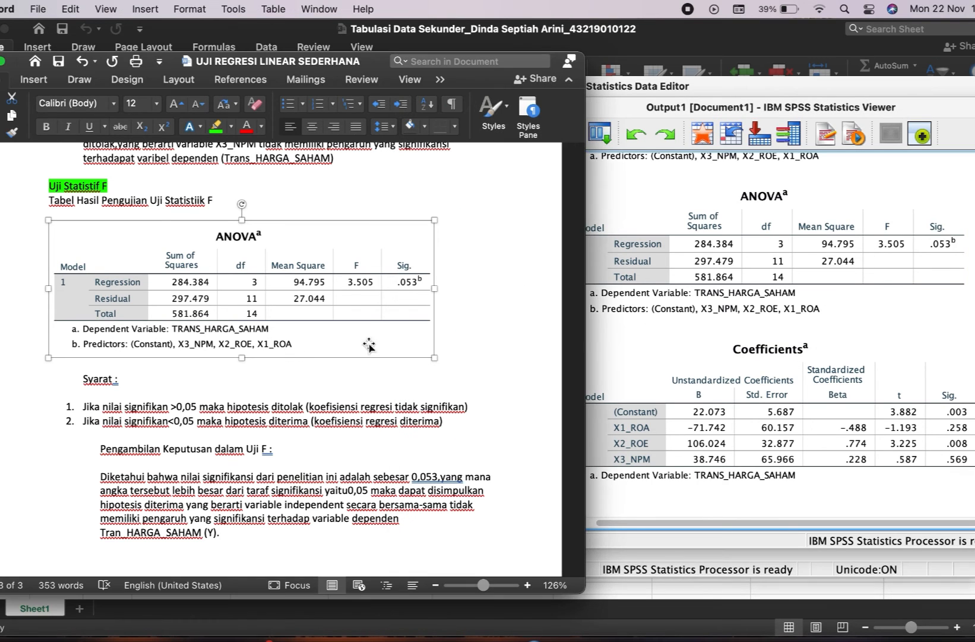
scroll(385, 269, "down", 3)
scroll(386, 269, "up", 2)
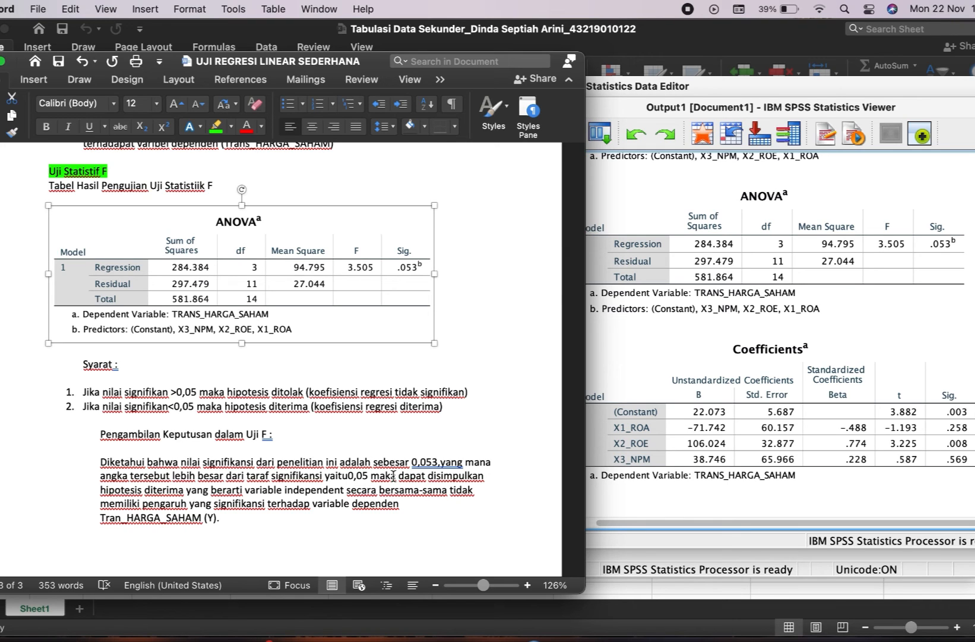
scroll(351, 380, "down", 3)
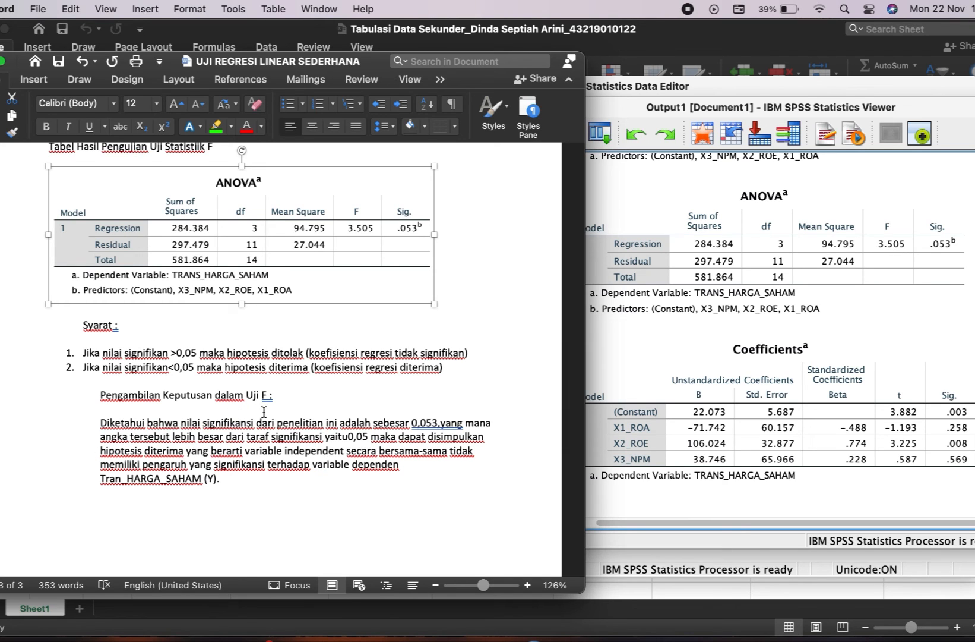
scroll(117, 567, "down", 3)
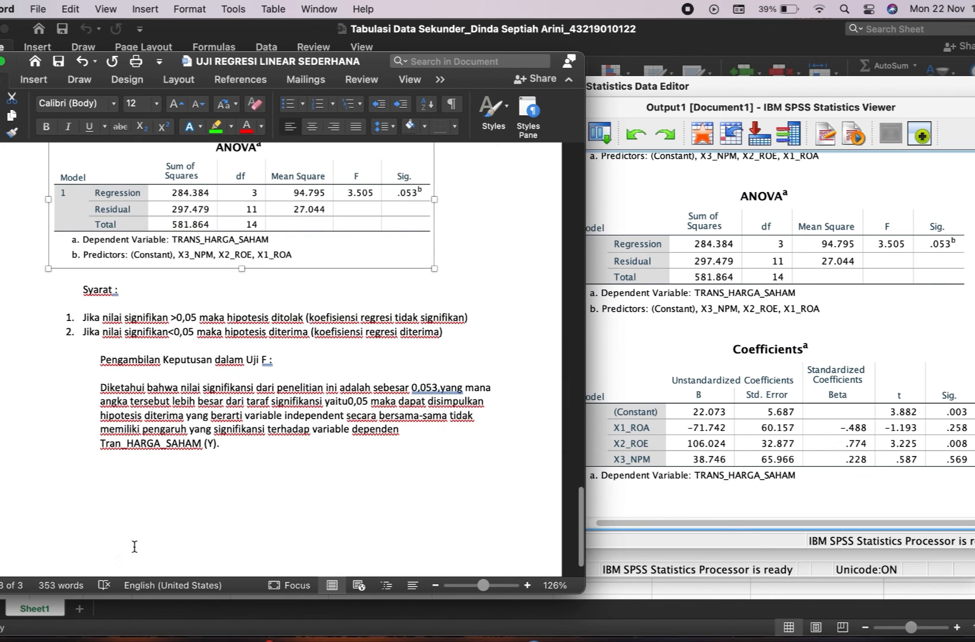
scroll(165, 503, "up", 3)
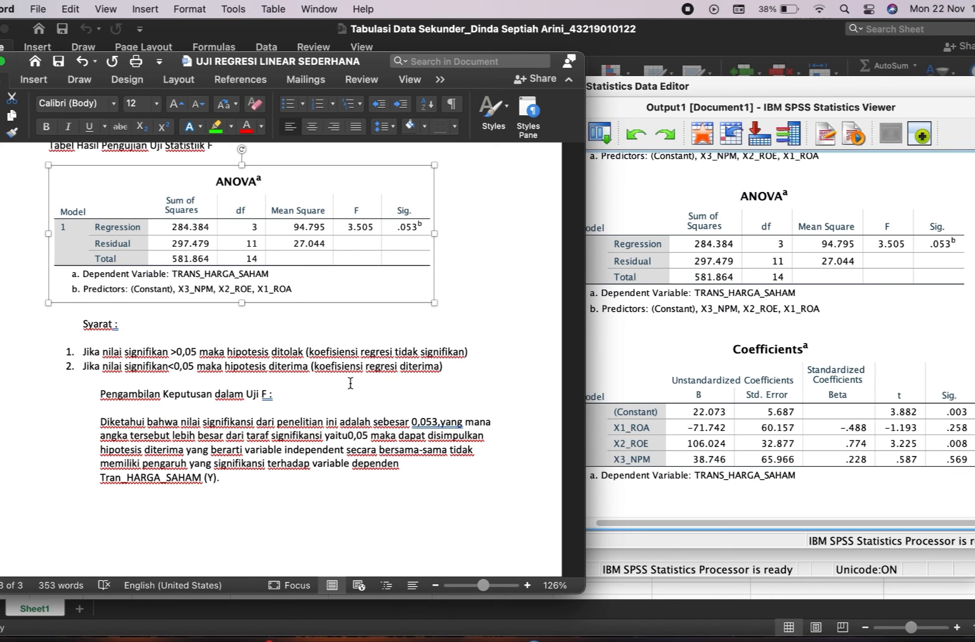
Step: Select the ANOVA table in the SPSS output and check it against the F-test decision paragraph in the Word report
left_click(706, 235)
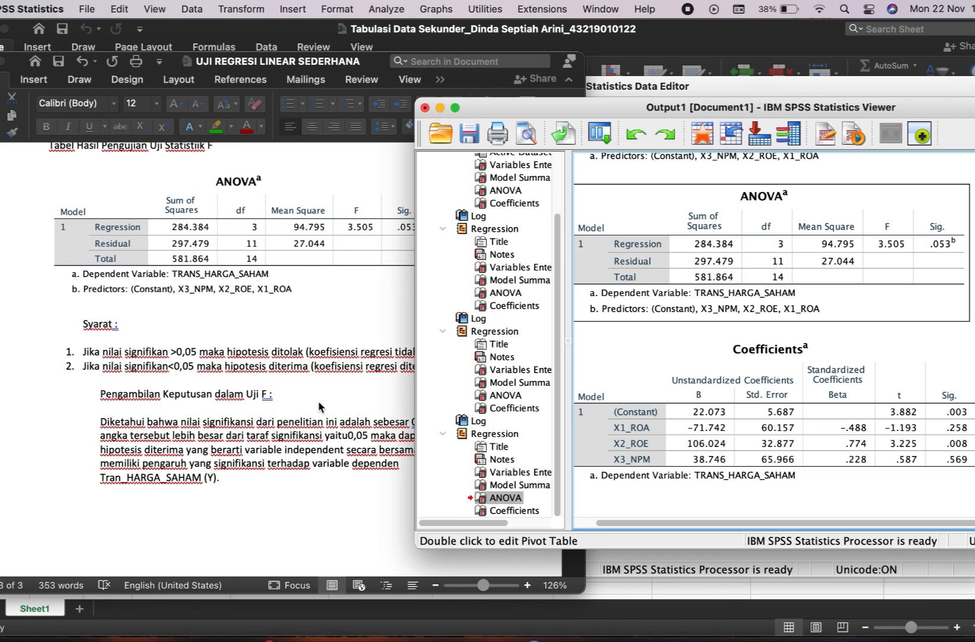
left_click(317, 431)
scroll(328, 450, "down", 1)
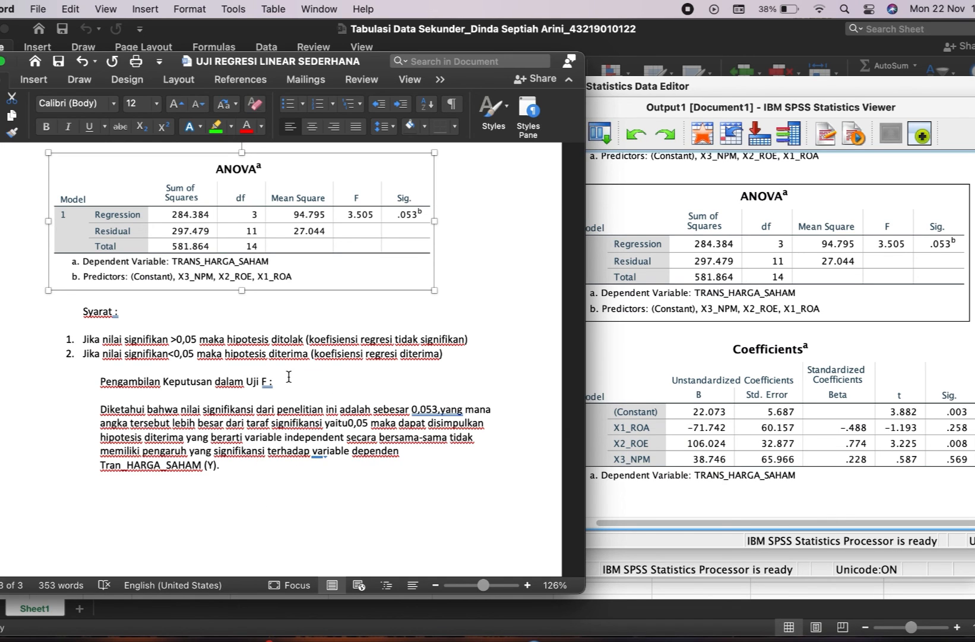
Step: Return to the start of the Word report and review the simple linear regression section for X1_ROA
scroll(320, 327, "up", 15)
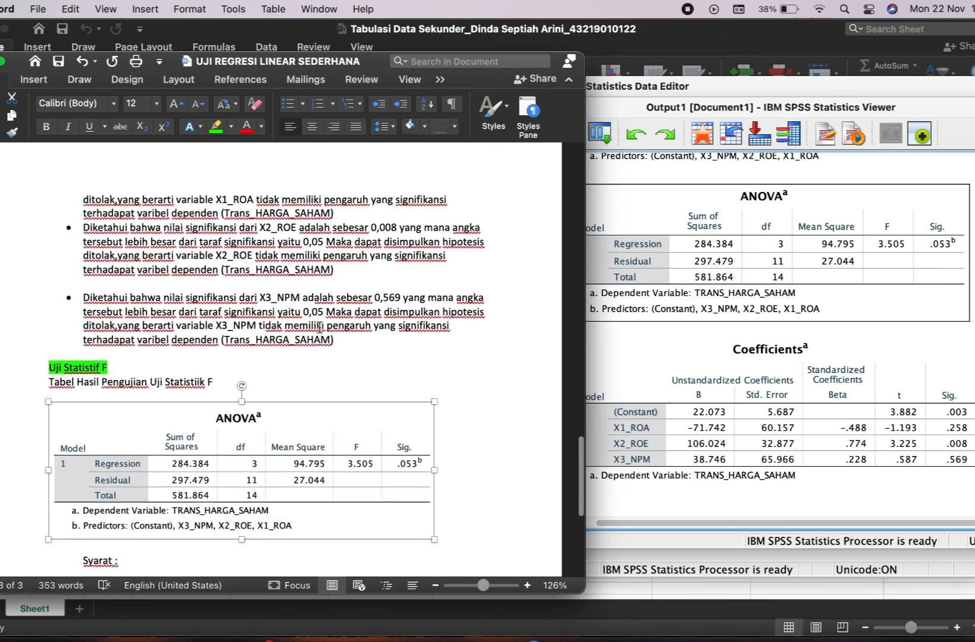
scroll(319, 328, "up", 10)
scroll(369, 250, "down", 1)
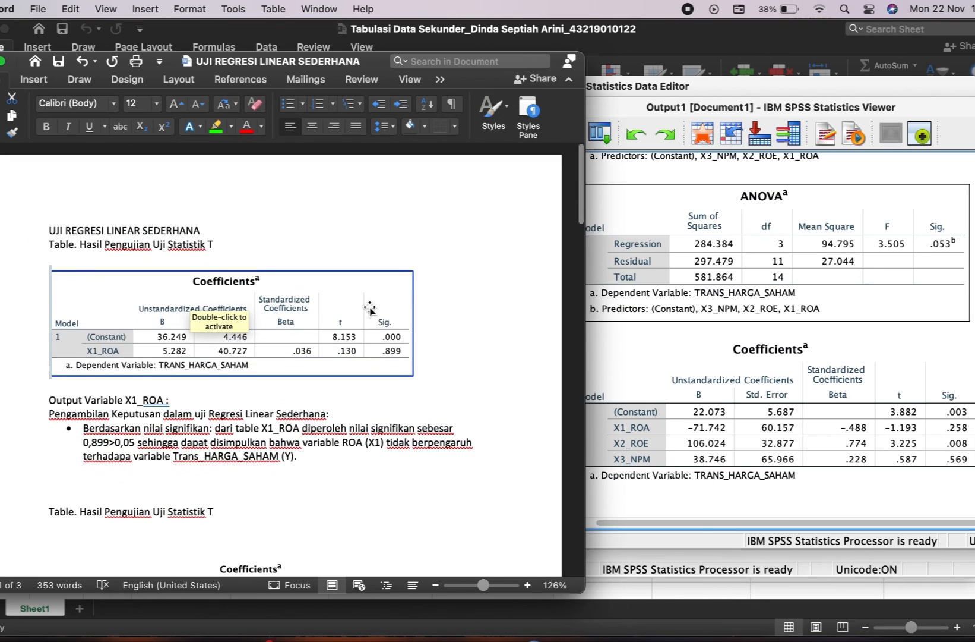
scroll(370, 305, "down", 4)
scroll(370, 306, "up", 5)
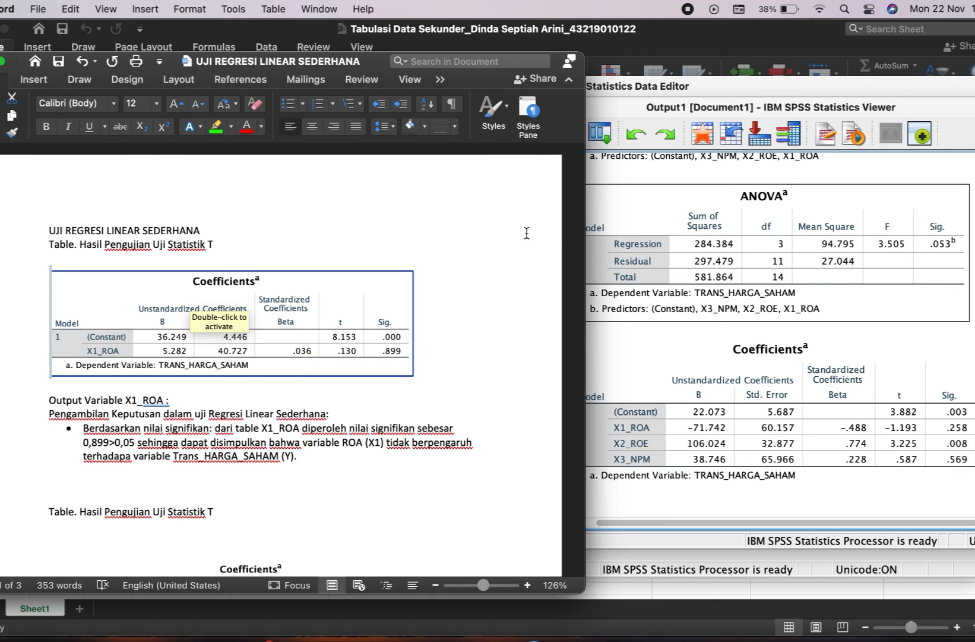
Step: Switch to the SPSS Data Editor to view the dataset, and return to the Word report
left_click(739, 325)
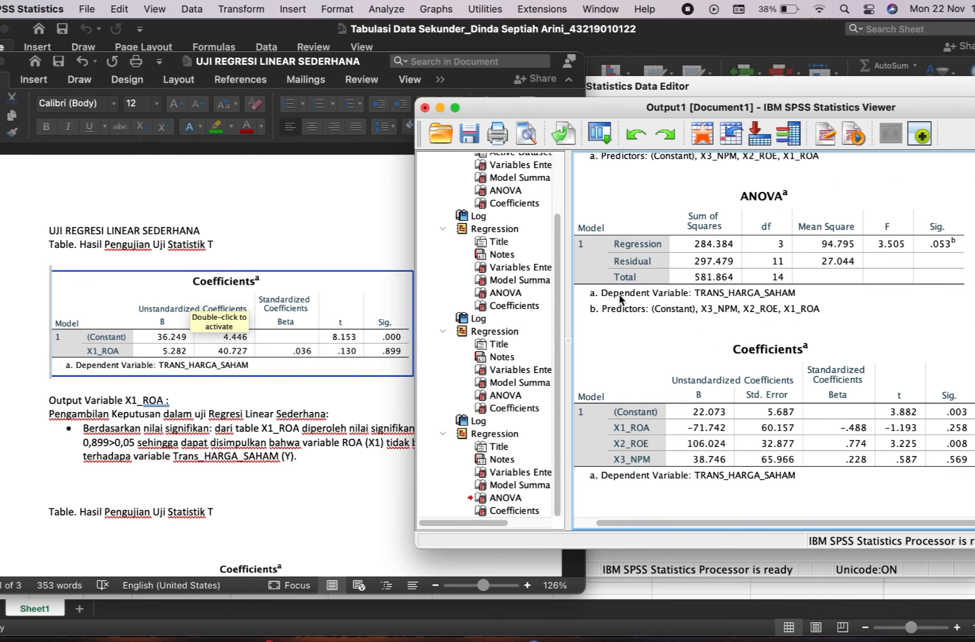
left_click(770, 79)
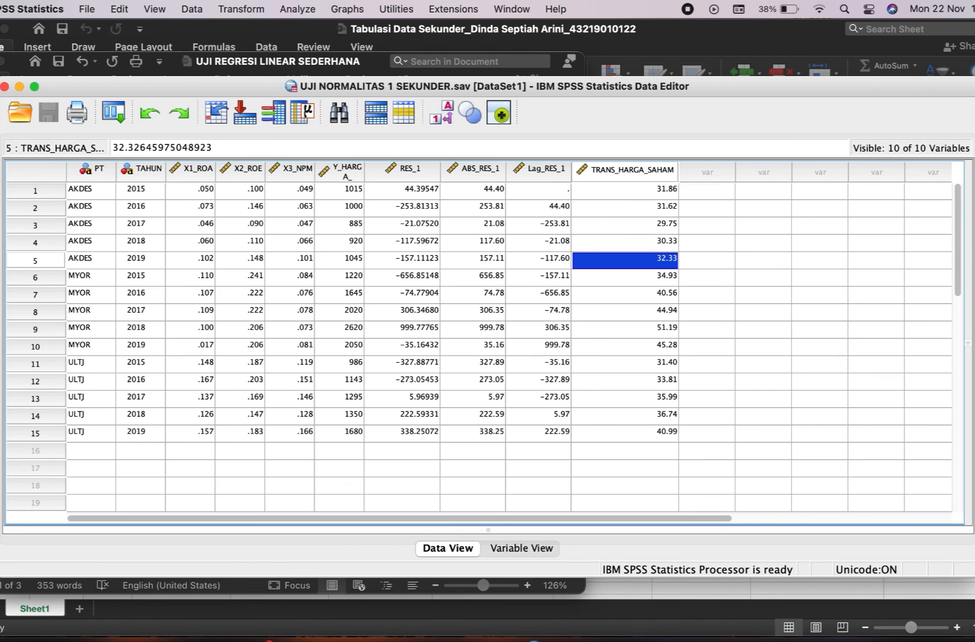
key("super+Tab")
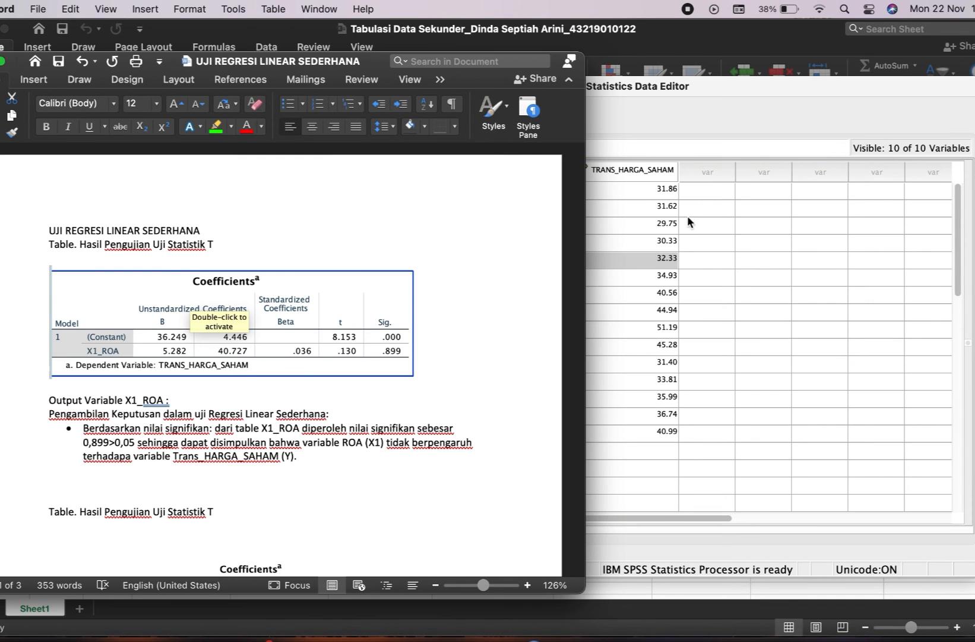